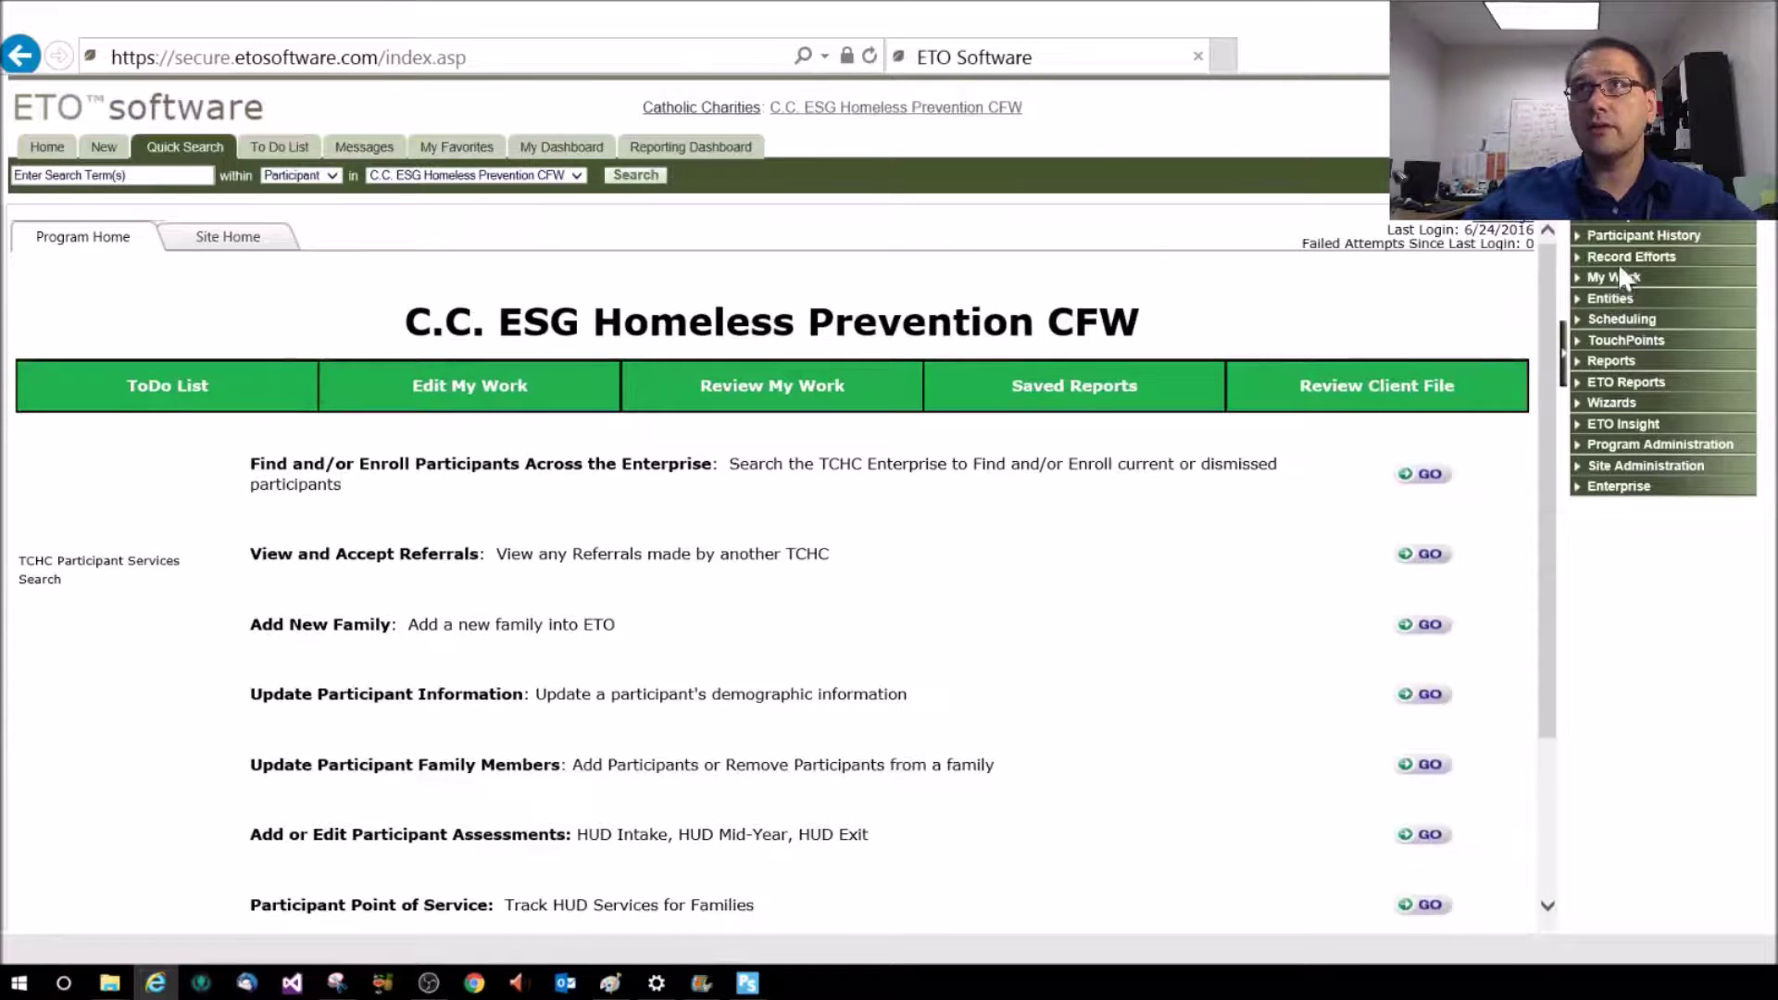
# Start a new data pull from Reports > Manage HMIS Data Pulls and list the HUD versions
pyautogui.click(1621, 364)
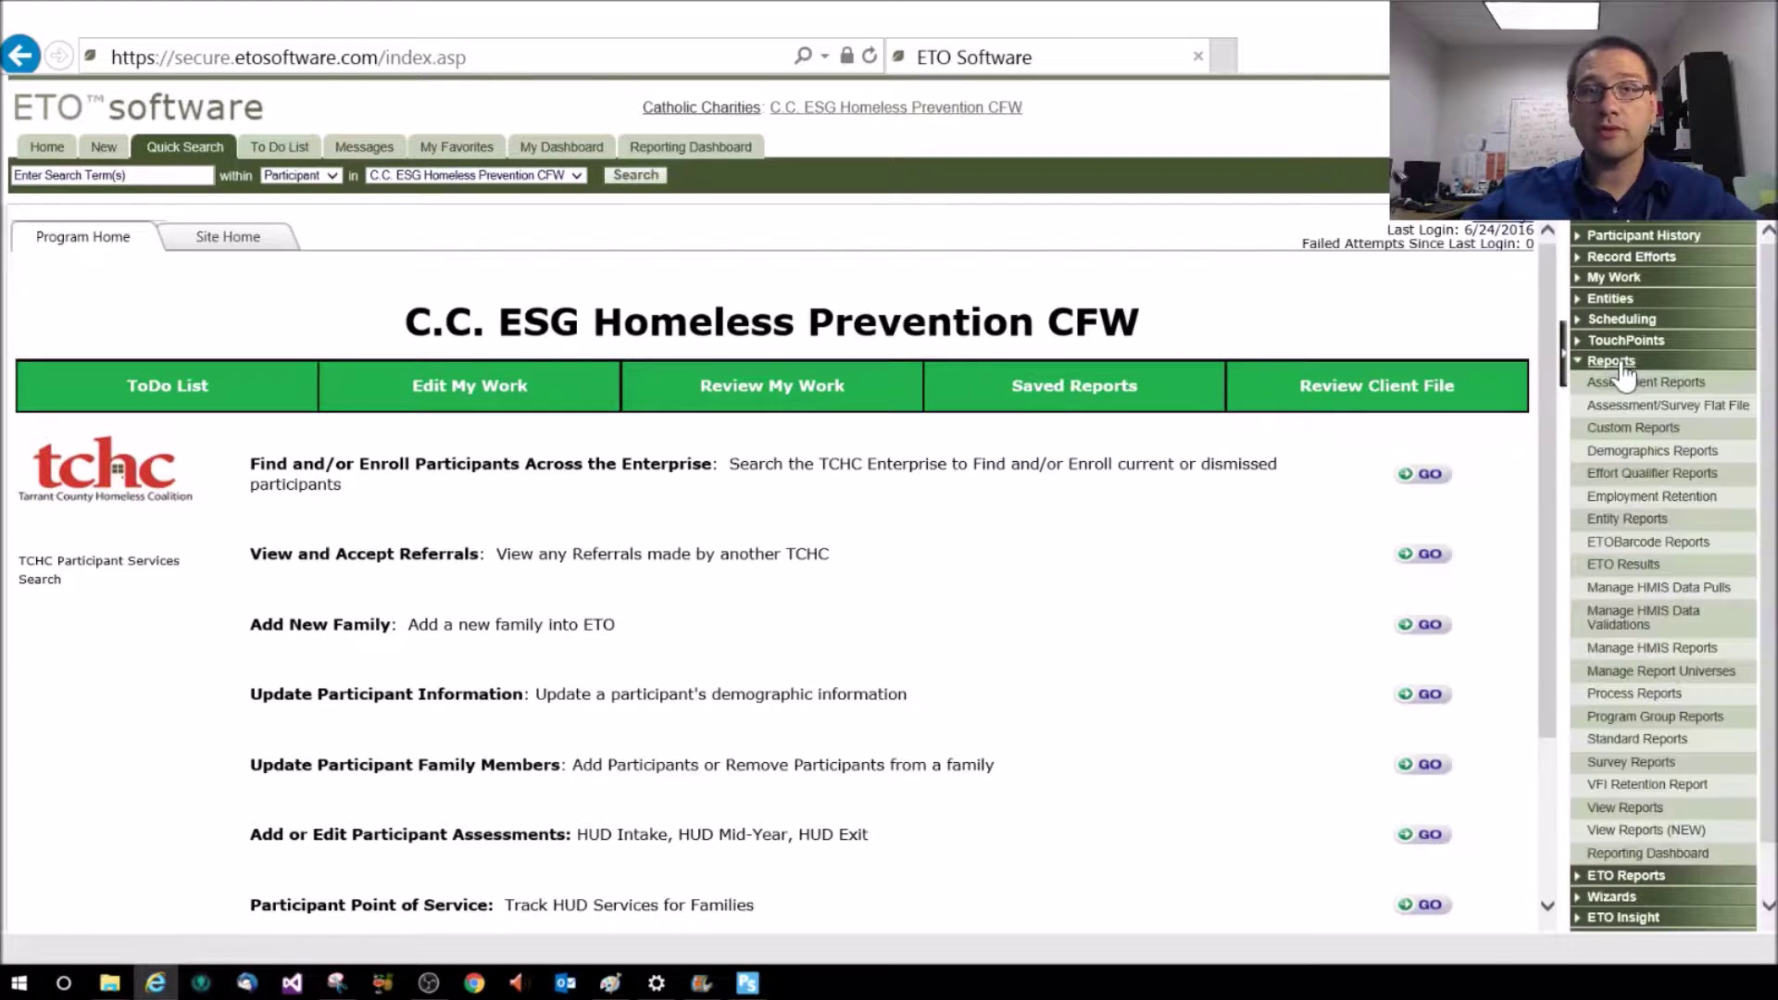
pyautogui.click(1670, 597)
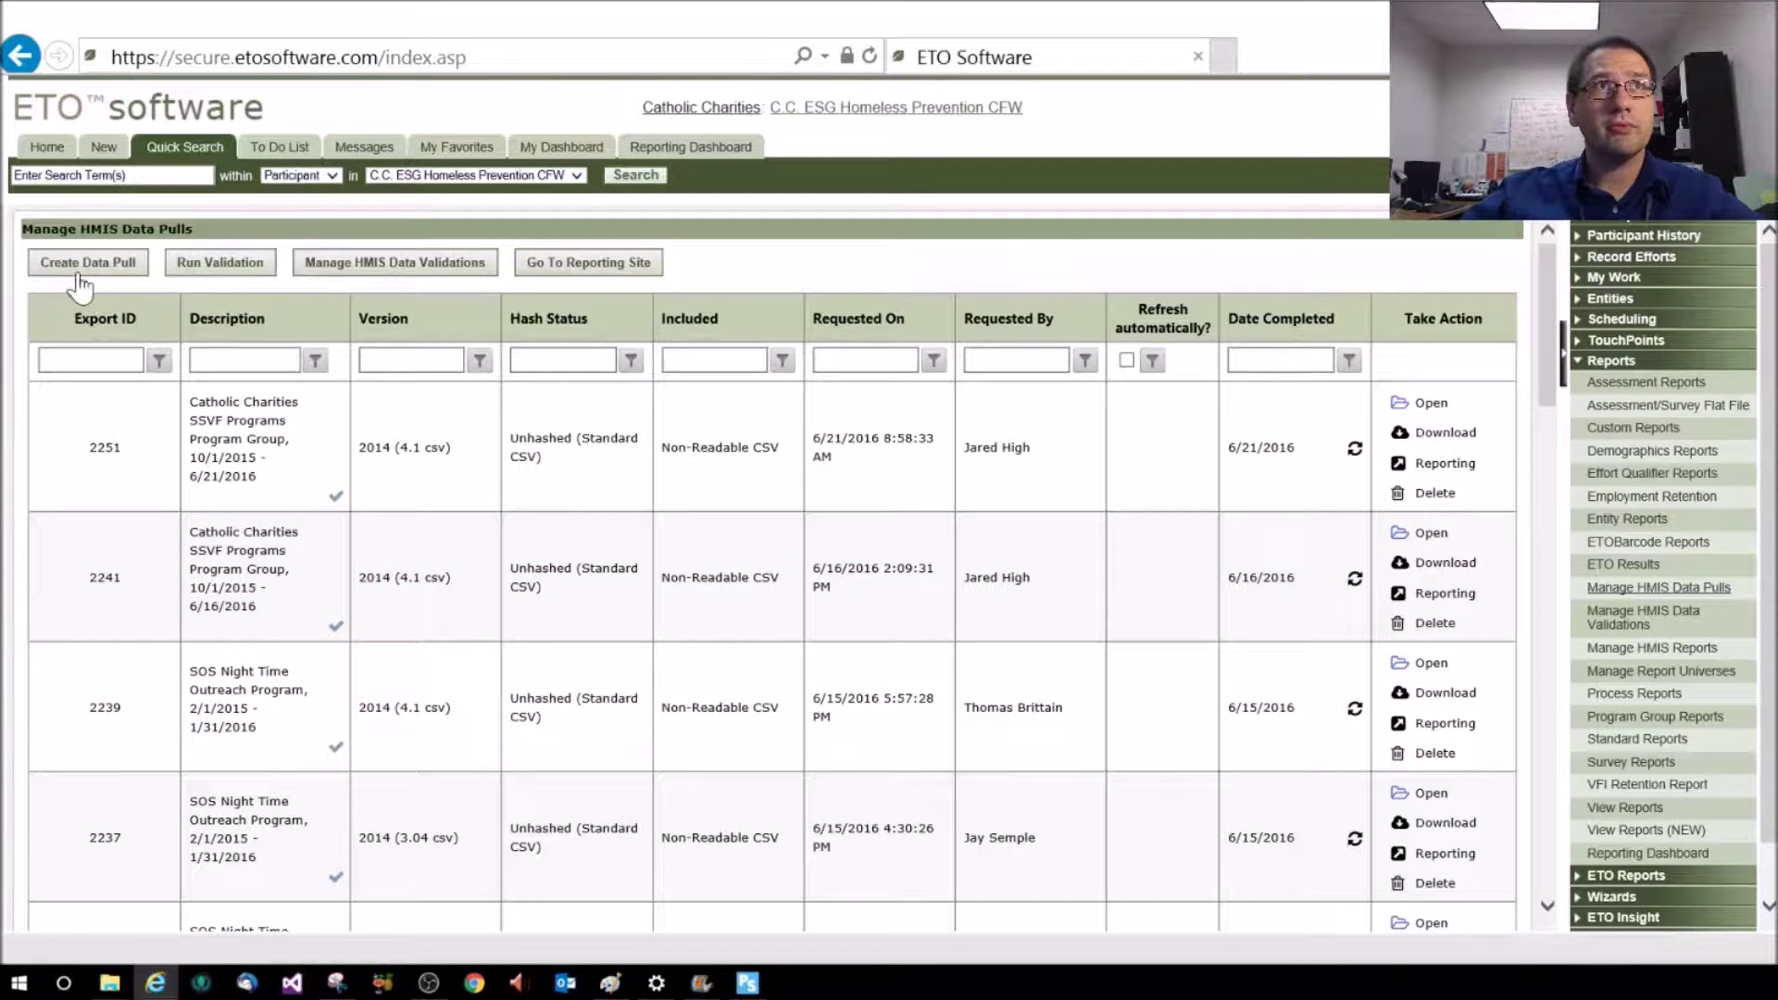
pyautogui.click(81, 264)
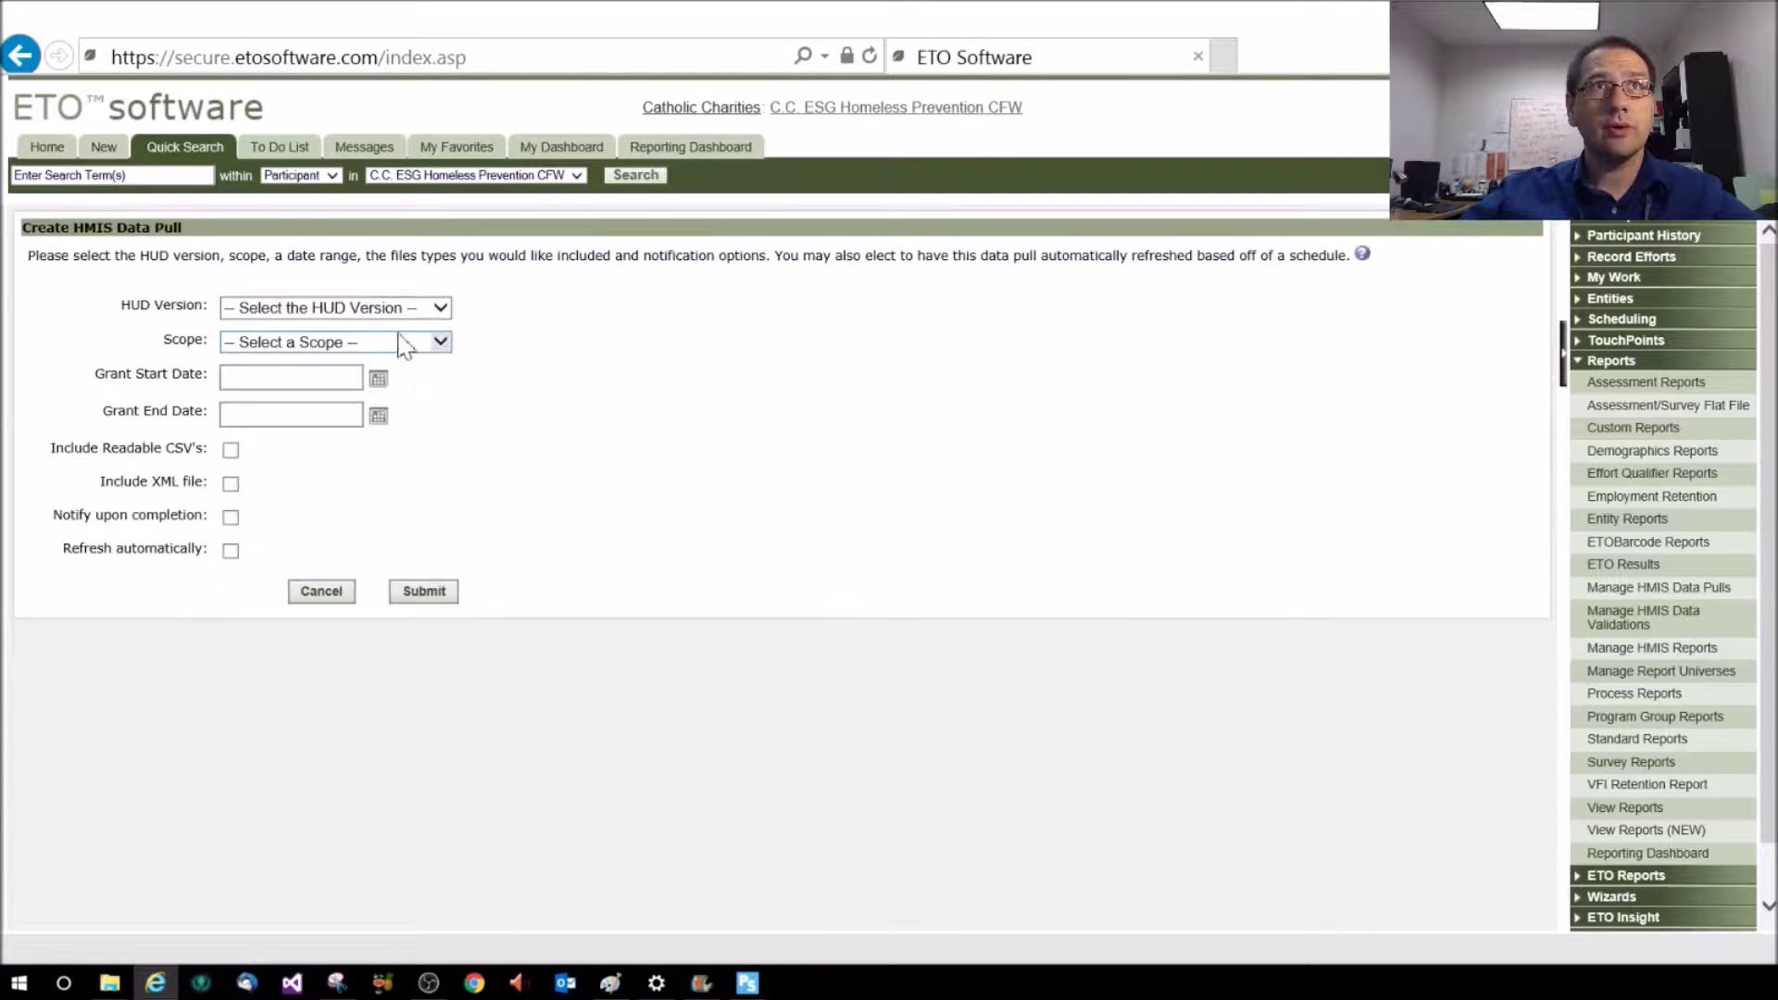
pyautogui.click(408, 308)
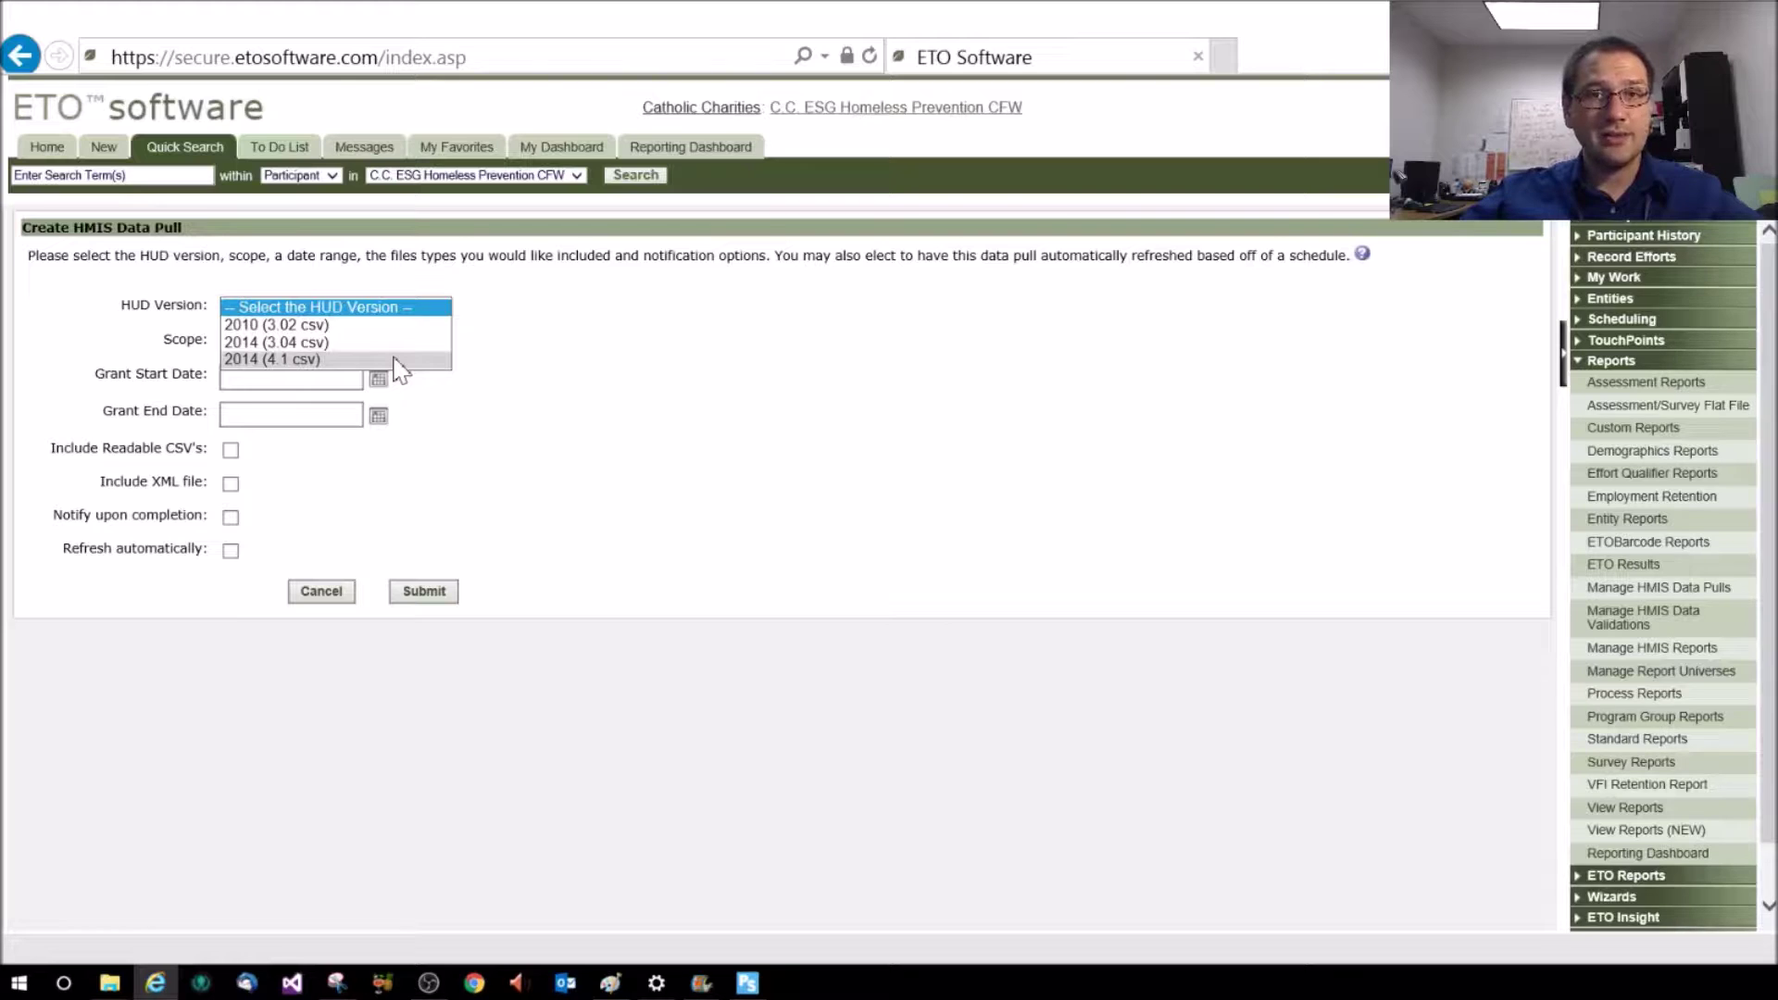
# Set HUD version to 2014 (4.1 csv) and scope to This Program
pyautogui.click(396, 360)
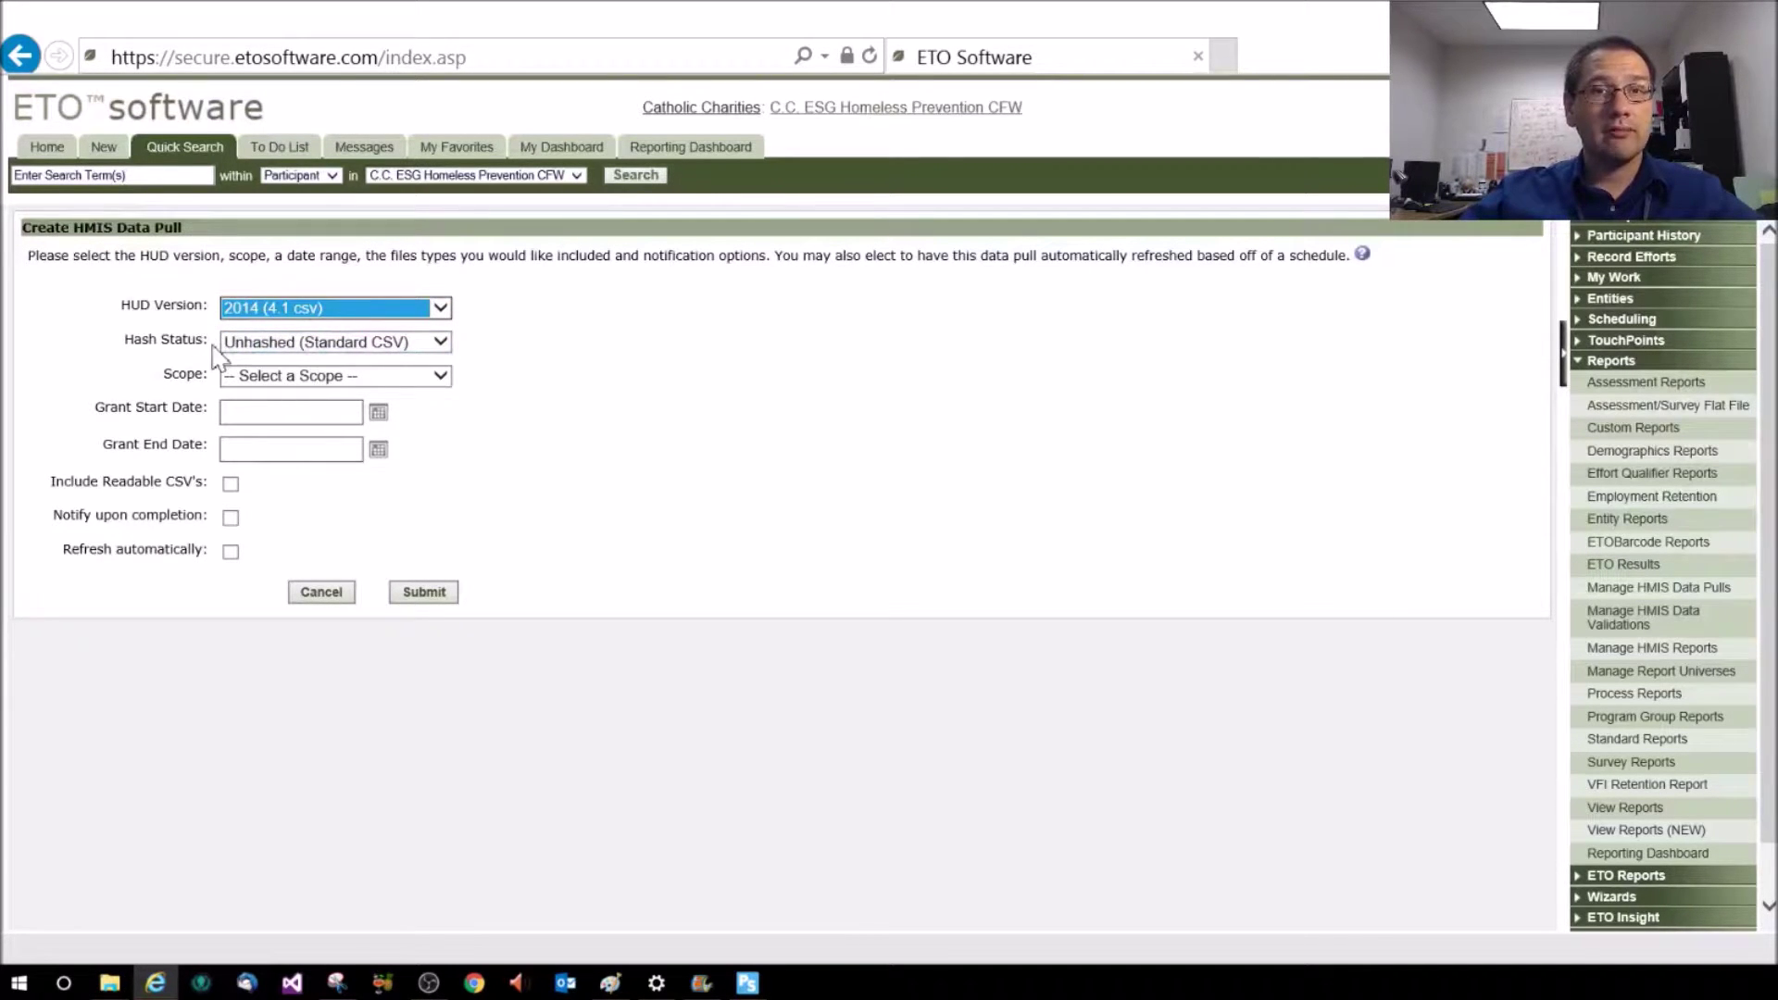
pyautogui.click(322, 380)
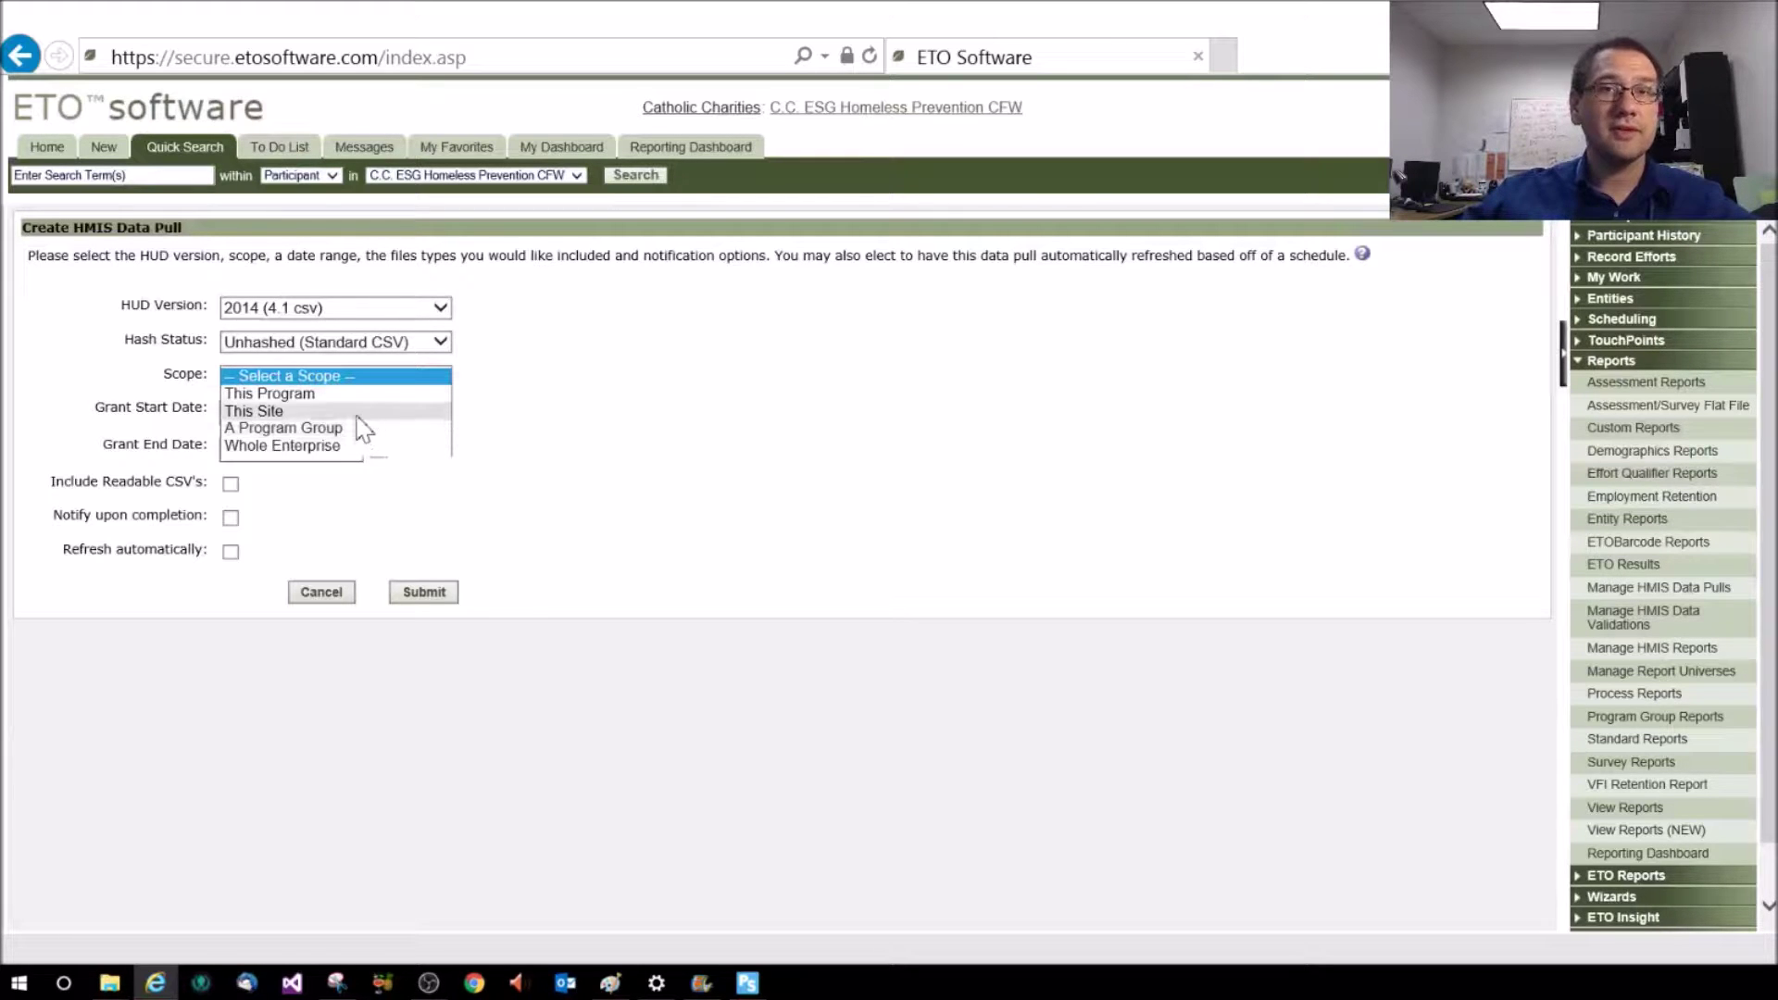
pyautogui.click(318, 395)
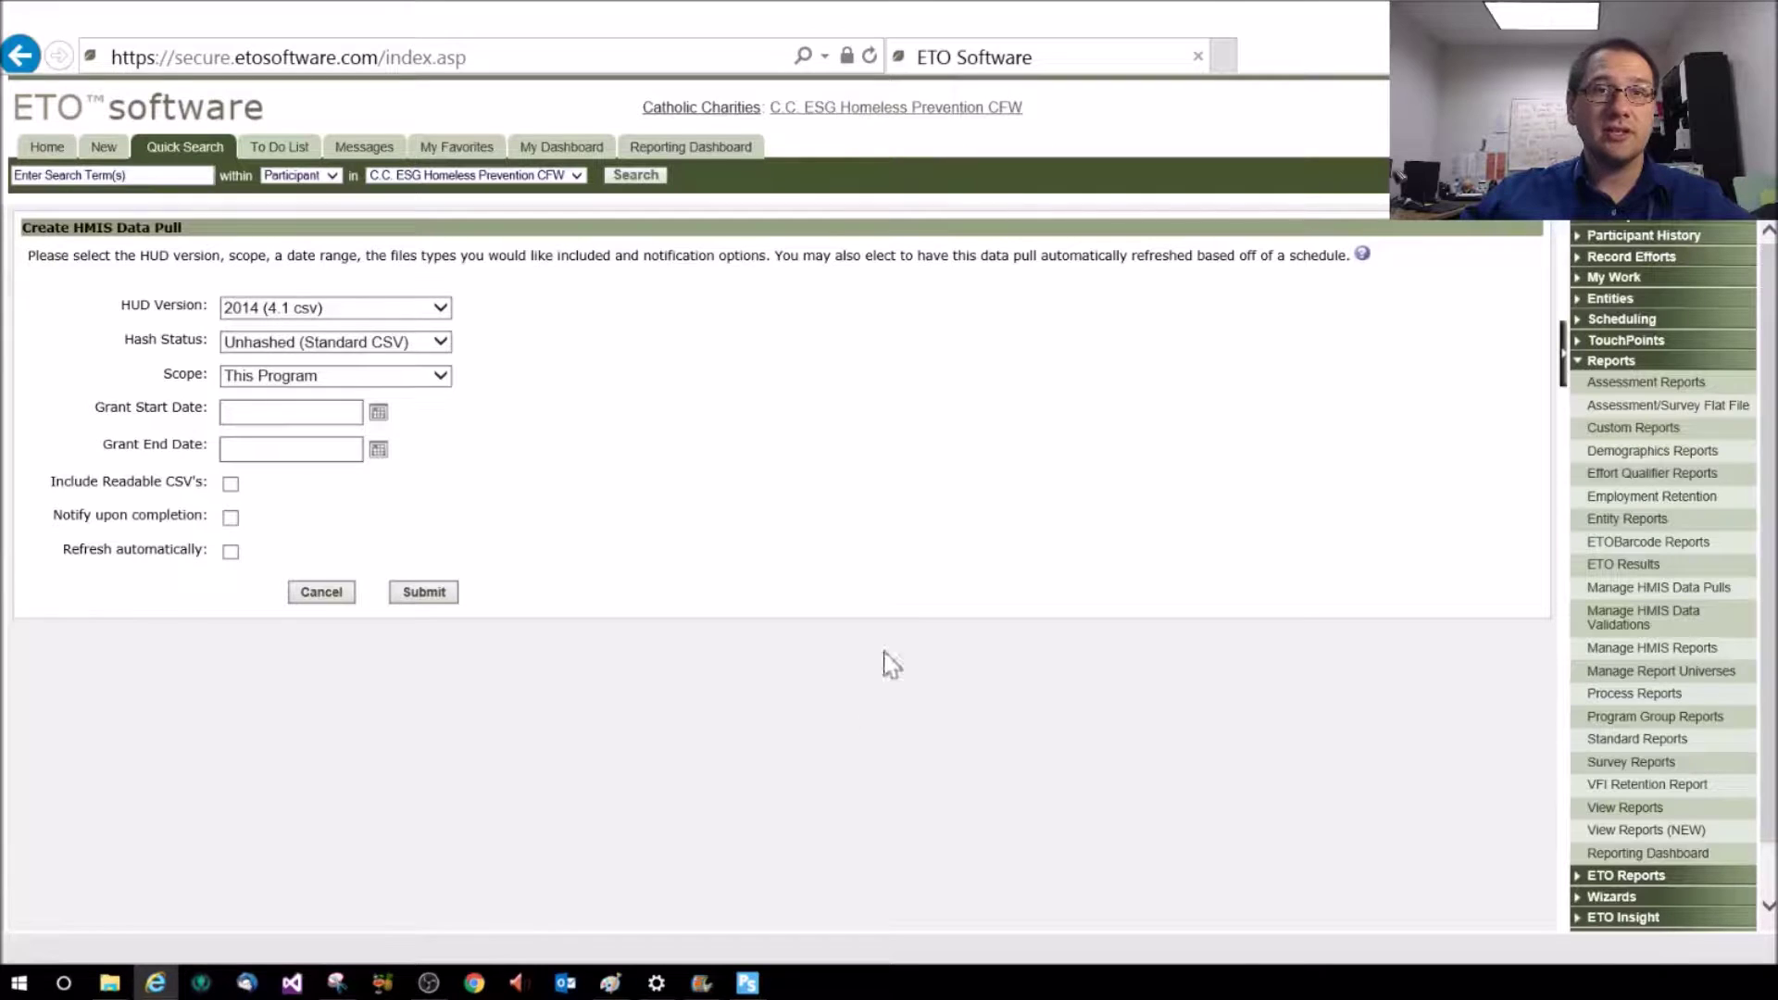
# Enter grant start date 10/01/2015 and begin entering the grant end date
pyautogui.click(318, 416)
pyautogui.write('10/01/2015')
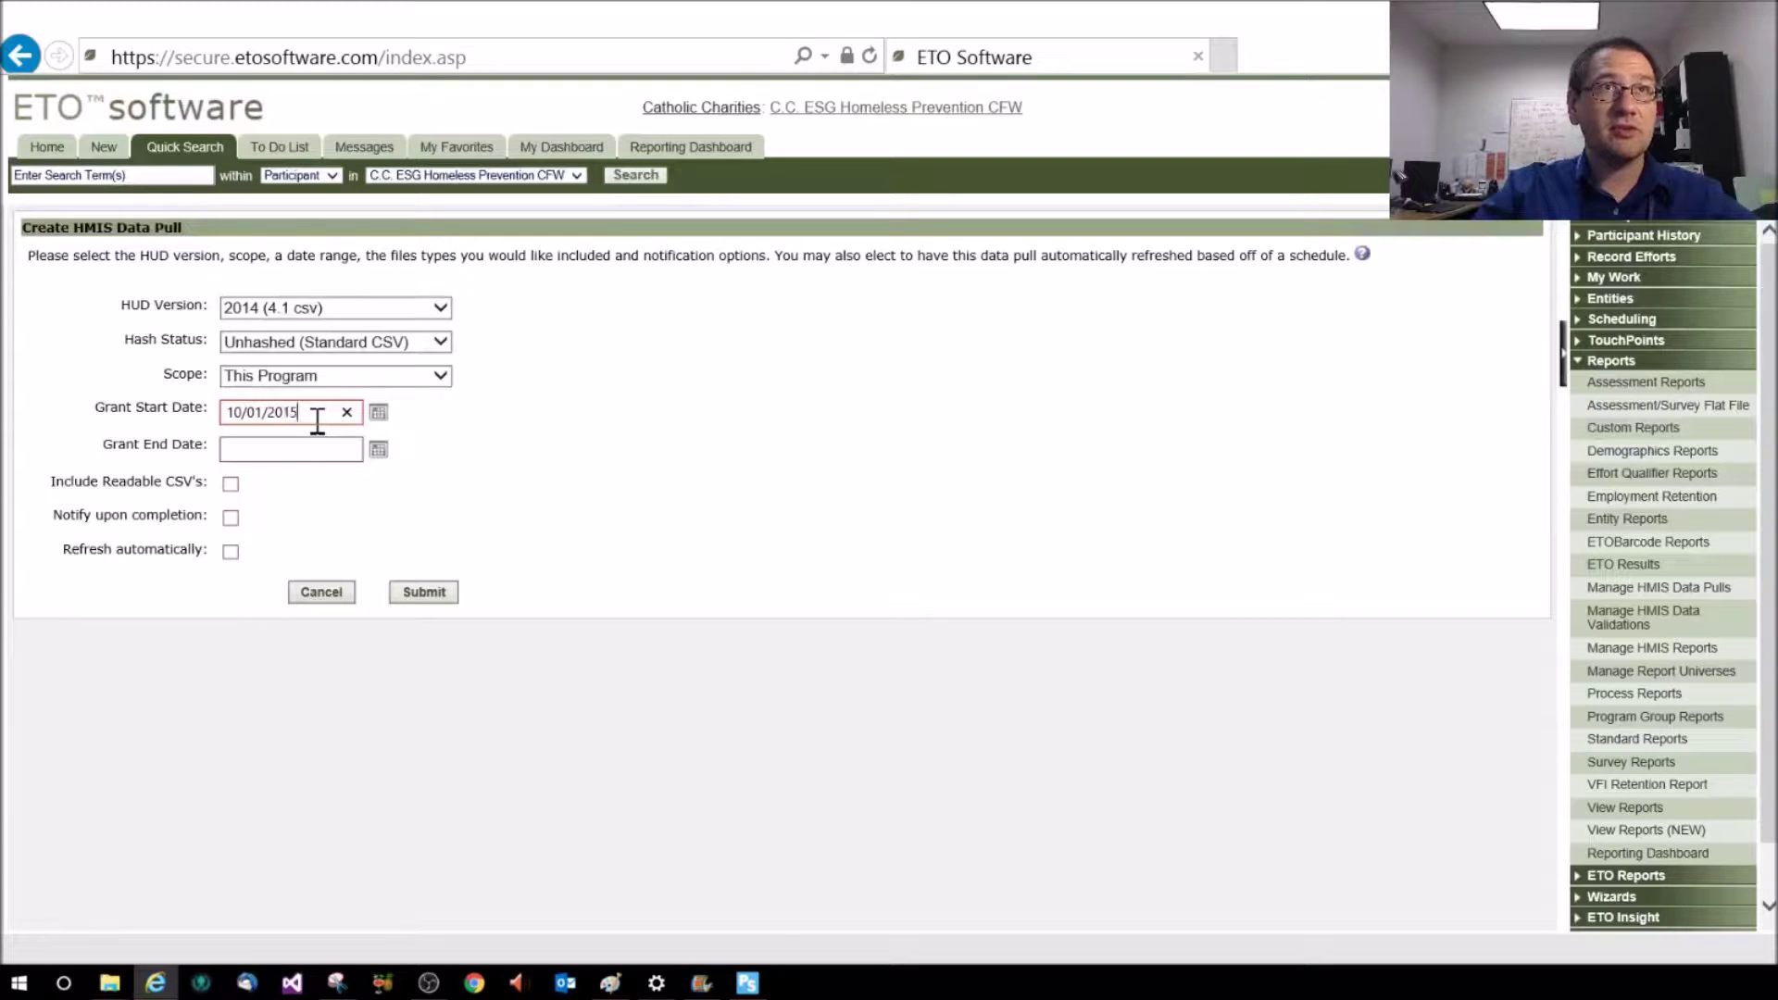
pyautogui.press('Tab')
pyautogui.press('Tab')
pyautogui.write('09/')
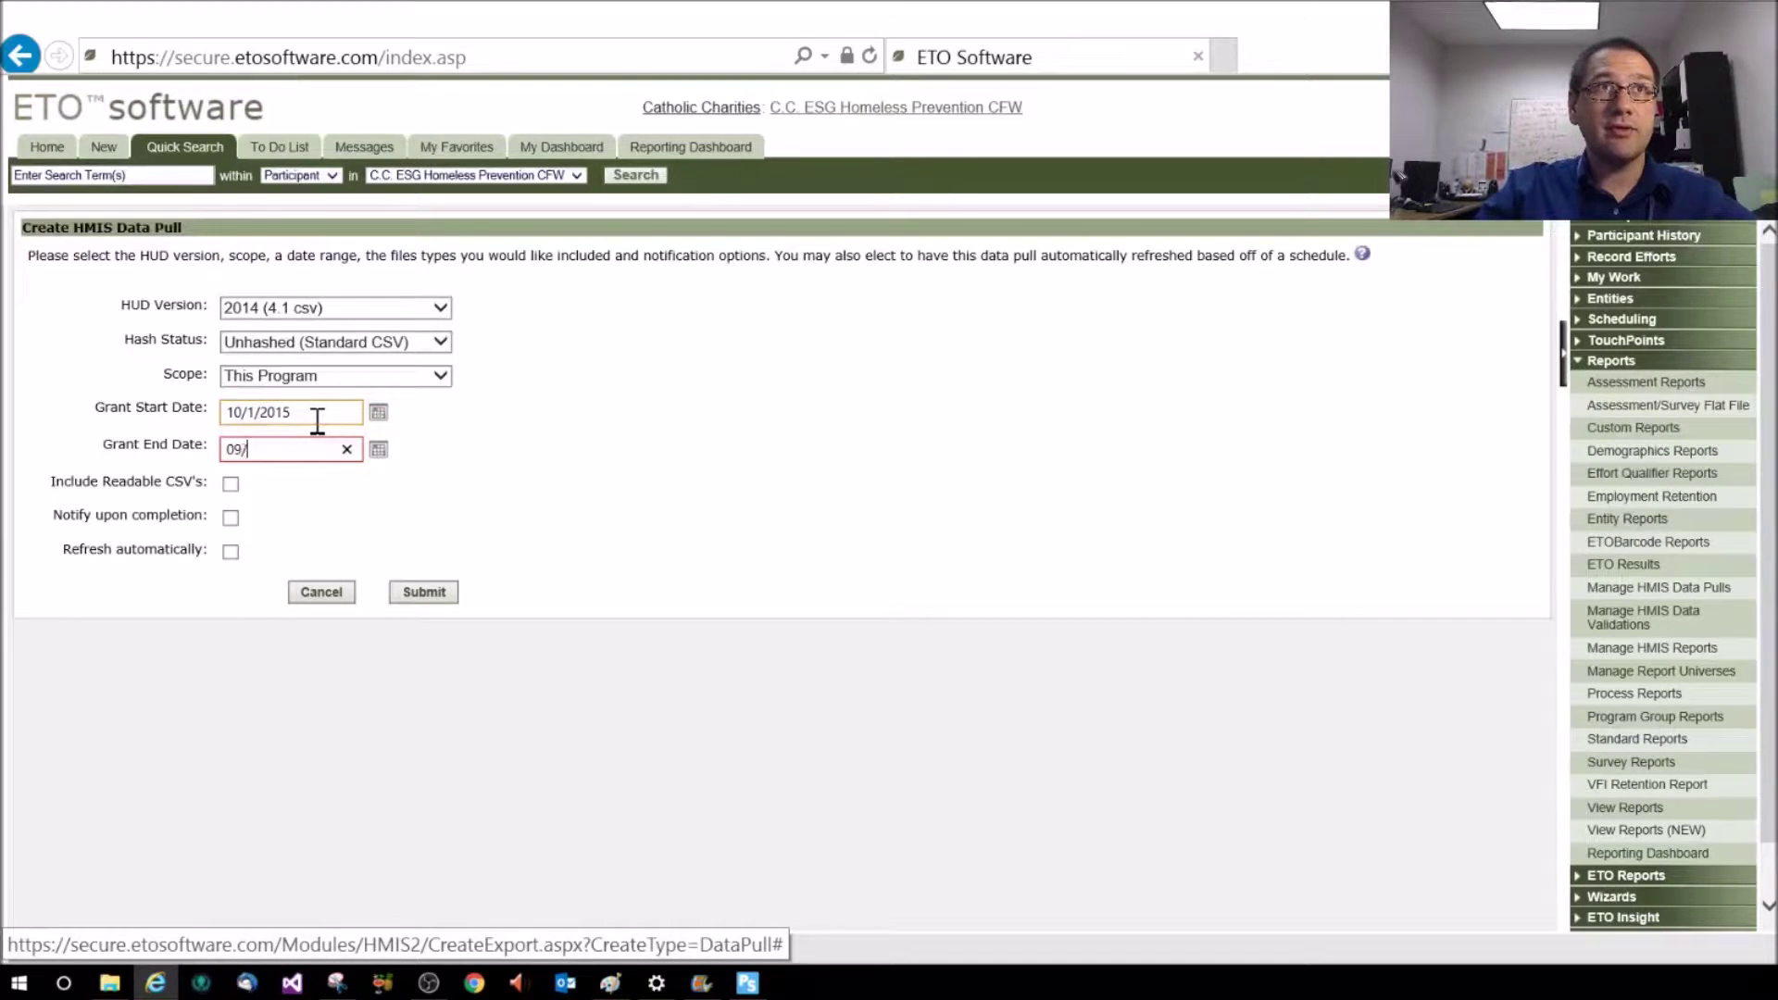
pyautogui.write('30/20')
pyautogui.write('15')
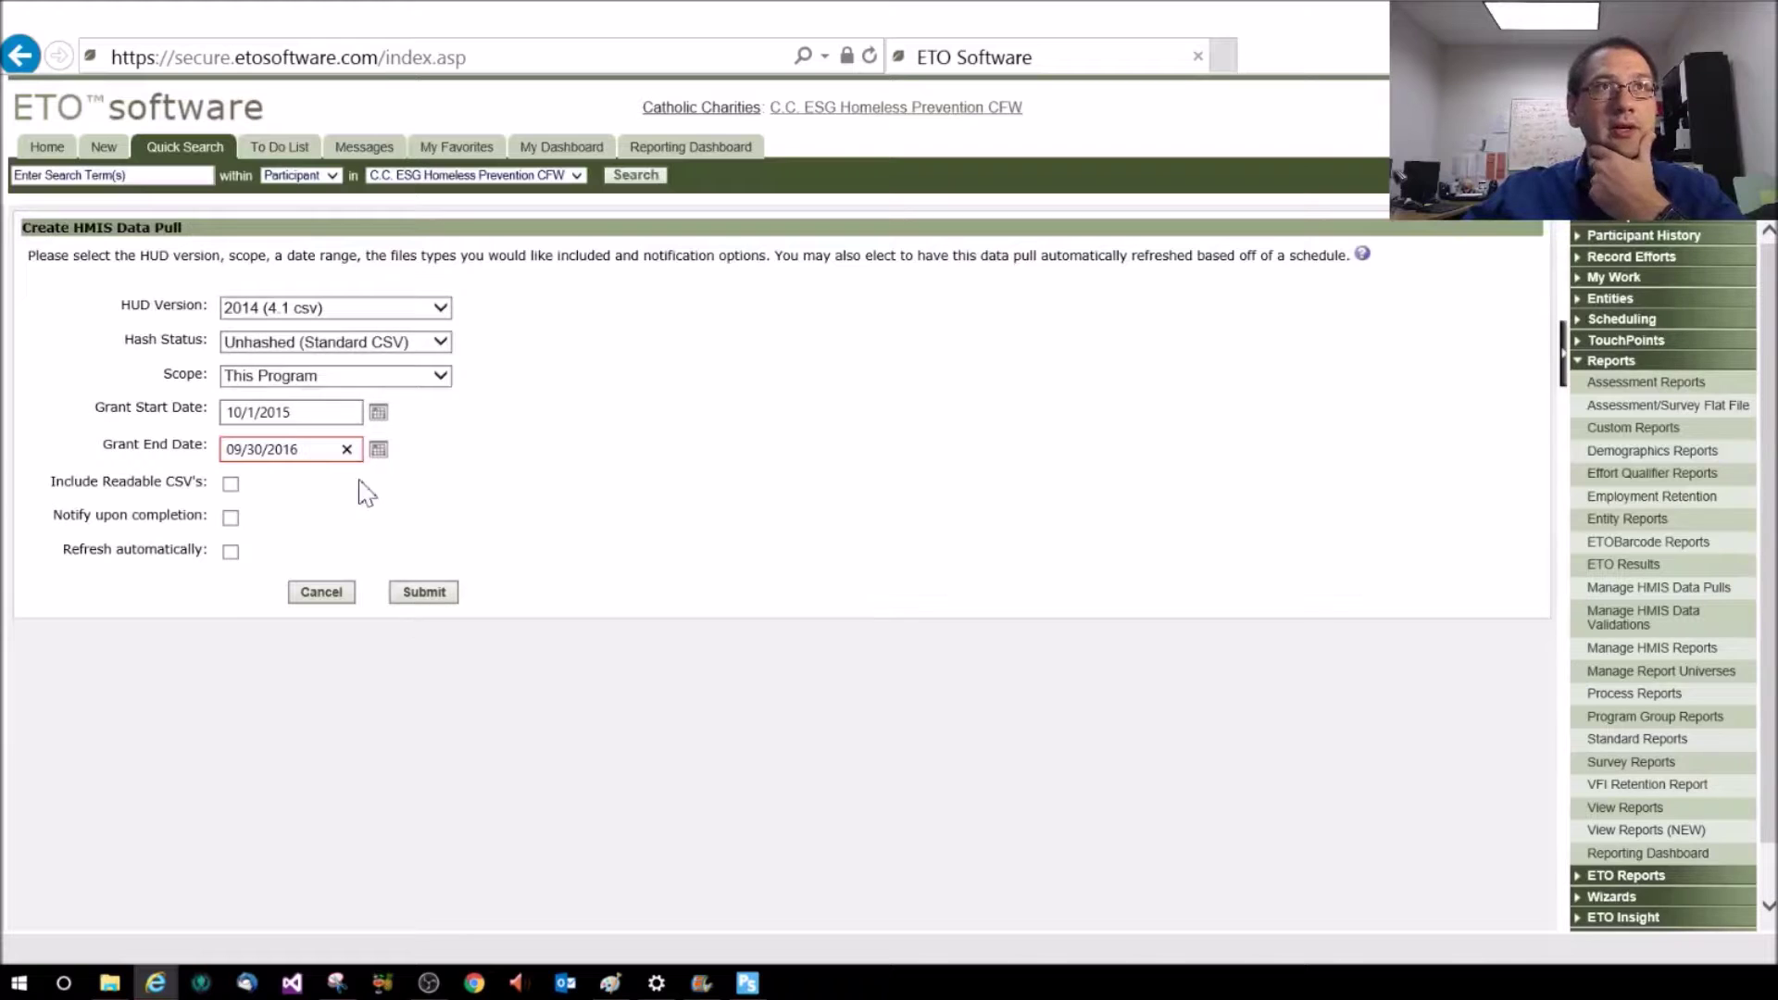
# Submit the data pull and wait for export 2255 to appear in the list
pyautogui.click(429, 601)
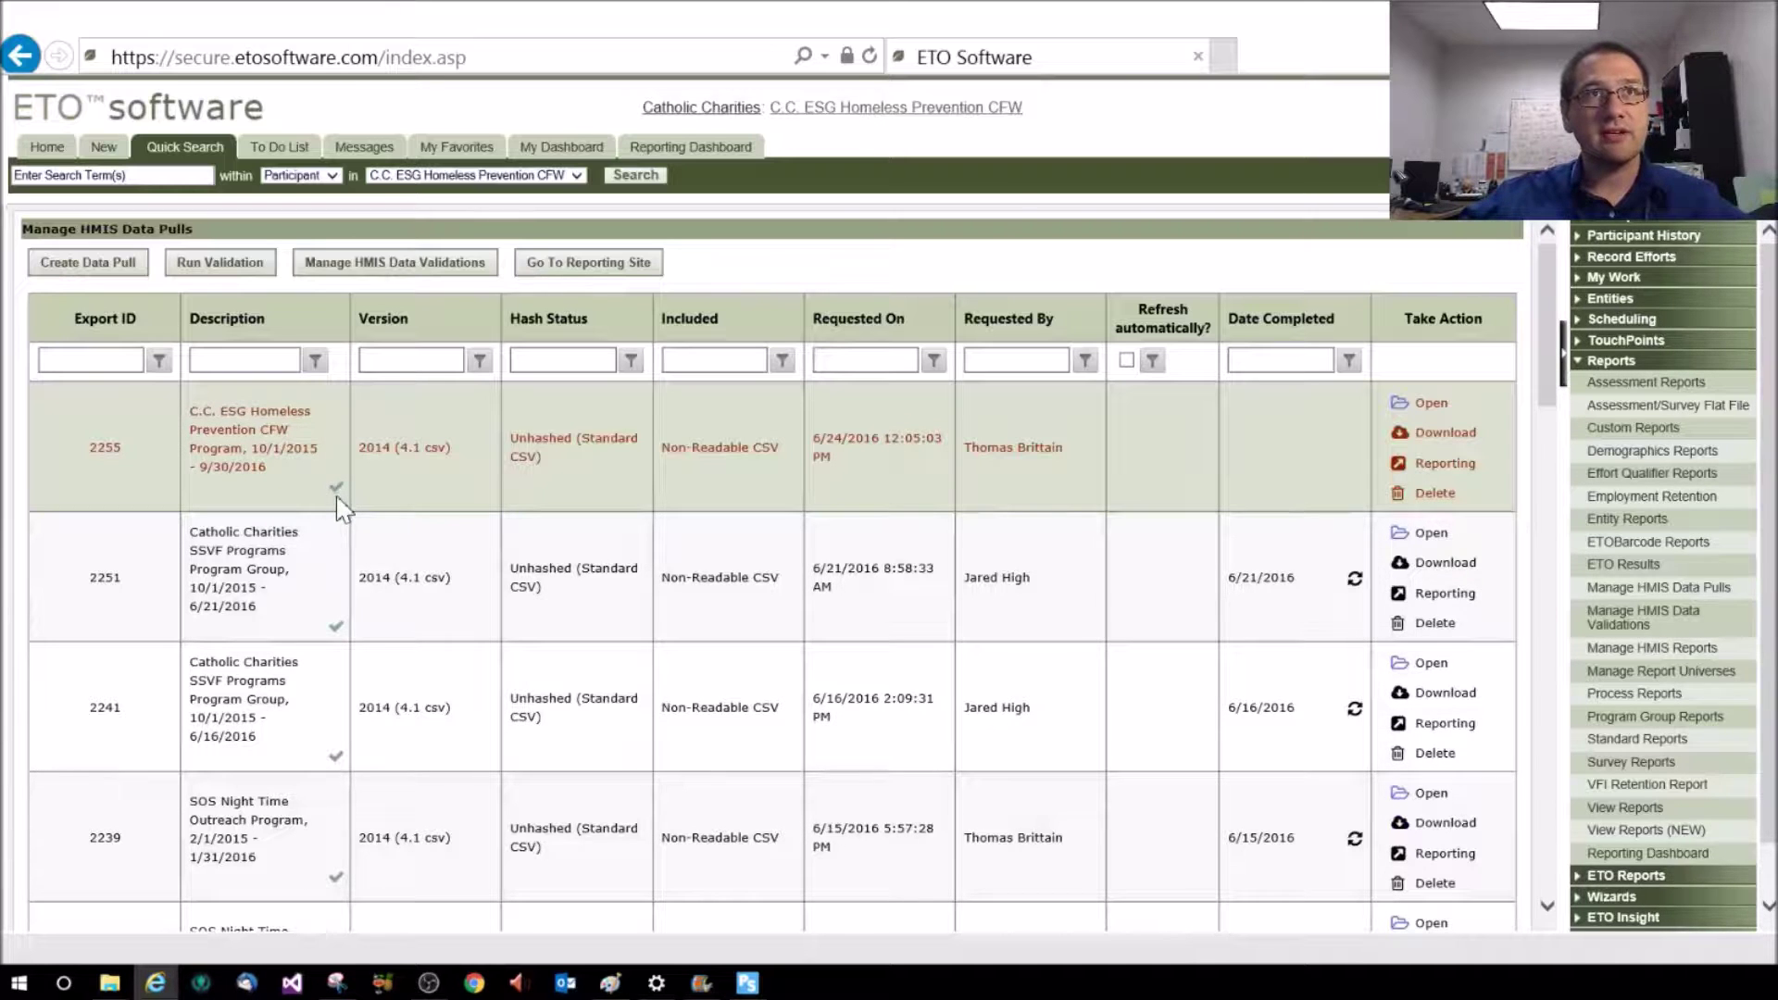
pyautogui.moveTo(339, 503)
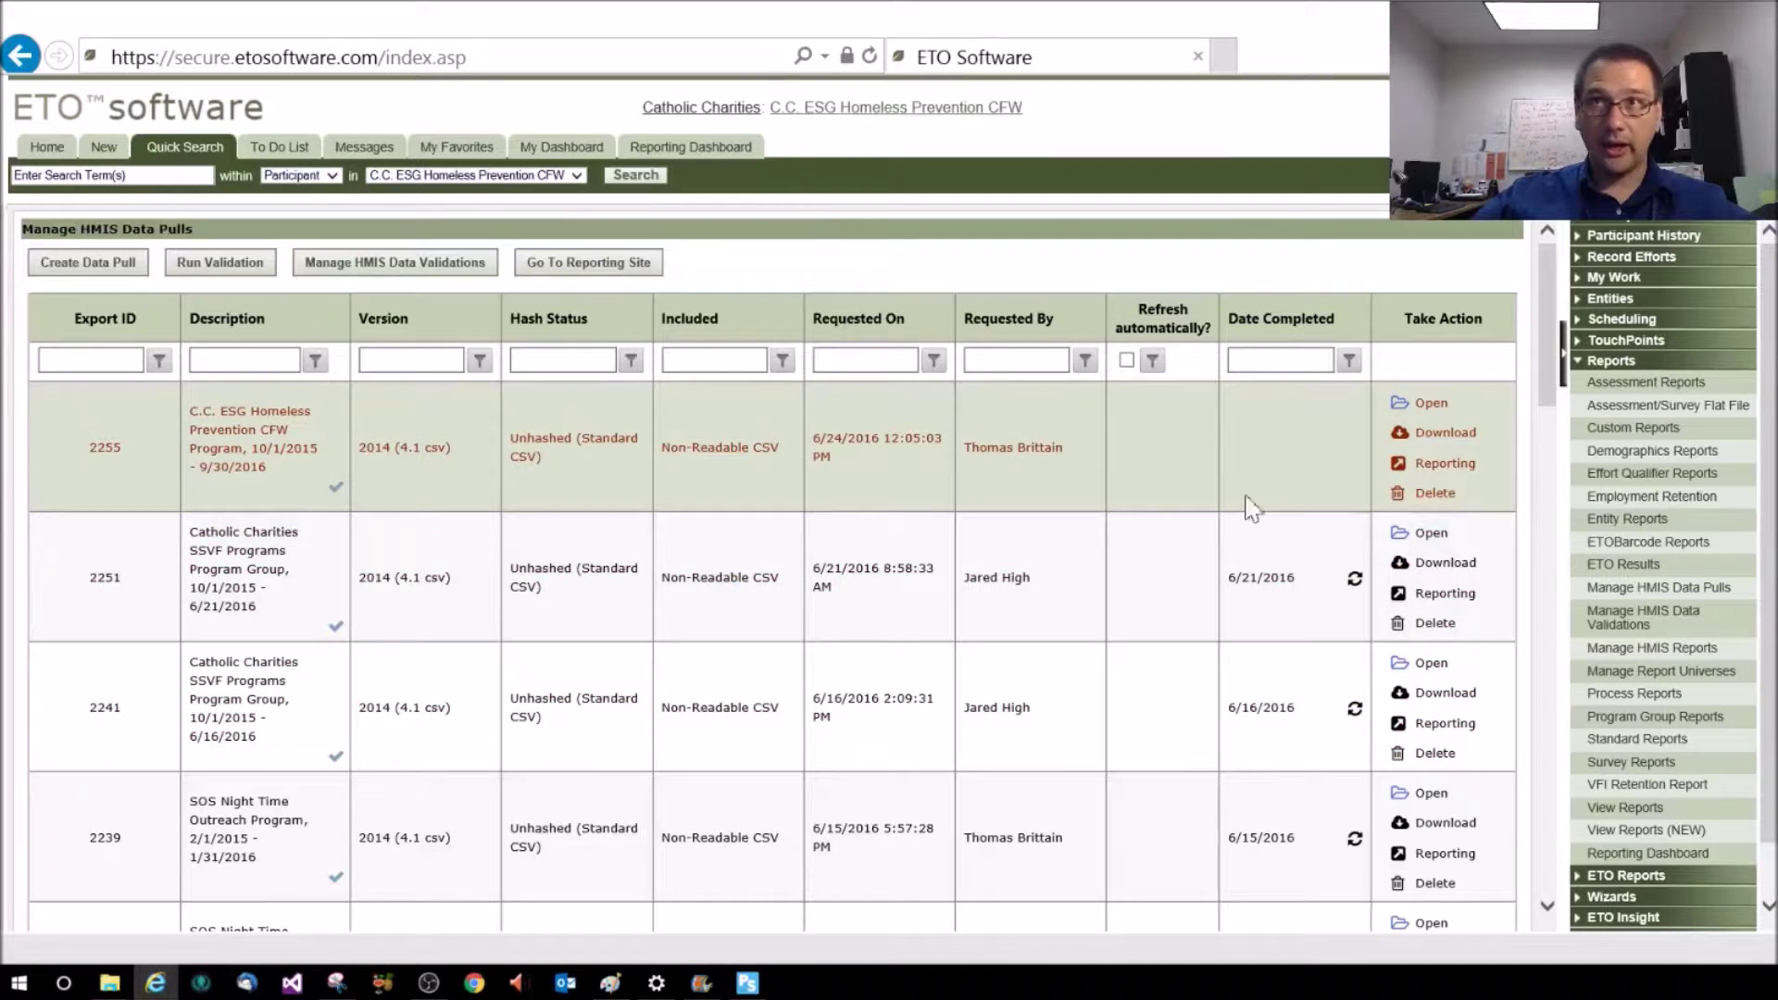
# Send data pull 2255 for reporting, then open a new browser tab
pyautogui.click(1445, 464)
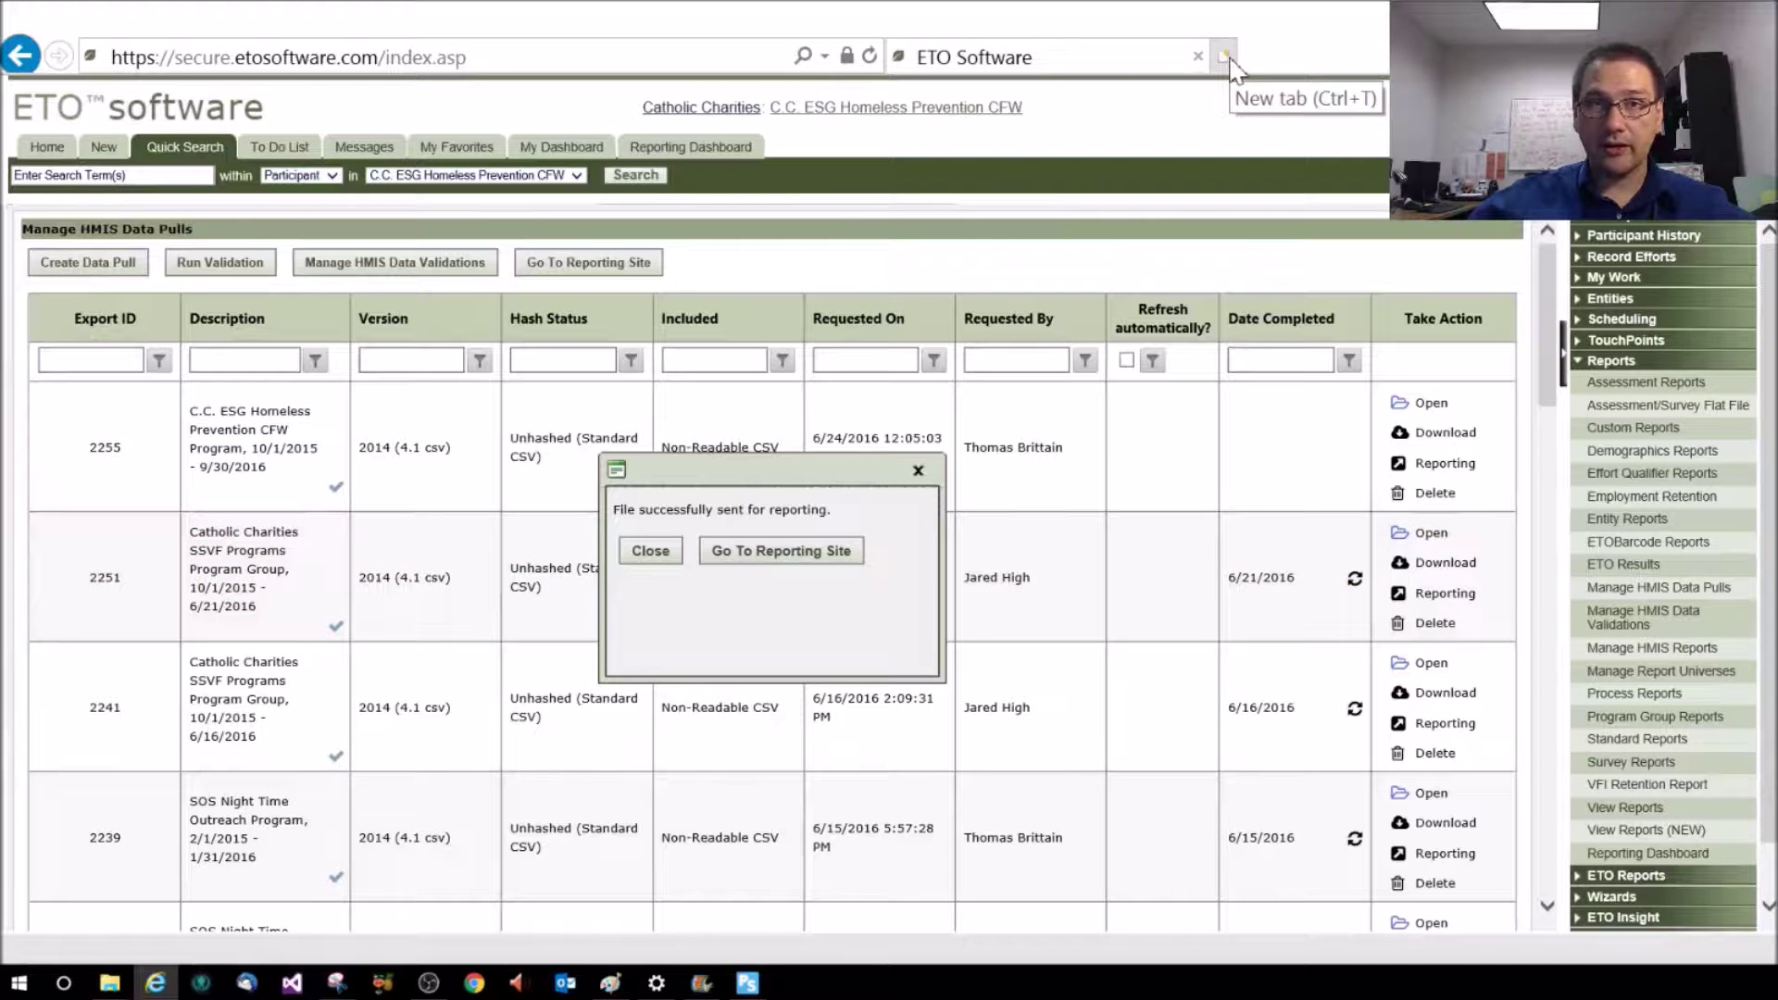
pyautogui.click(1226, 58)
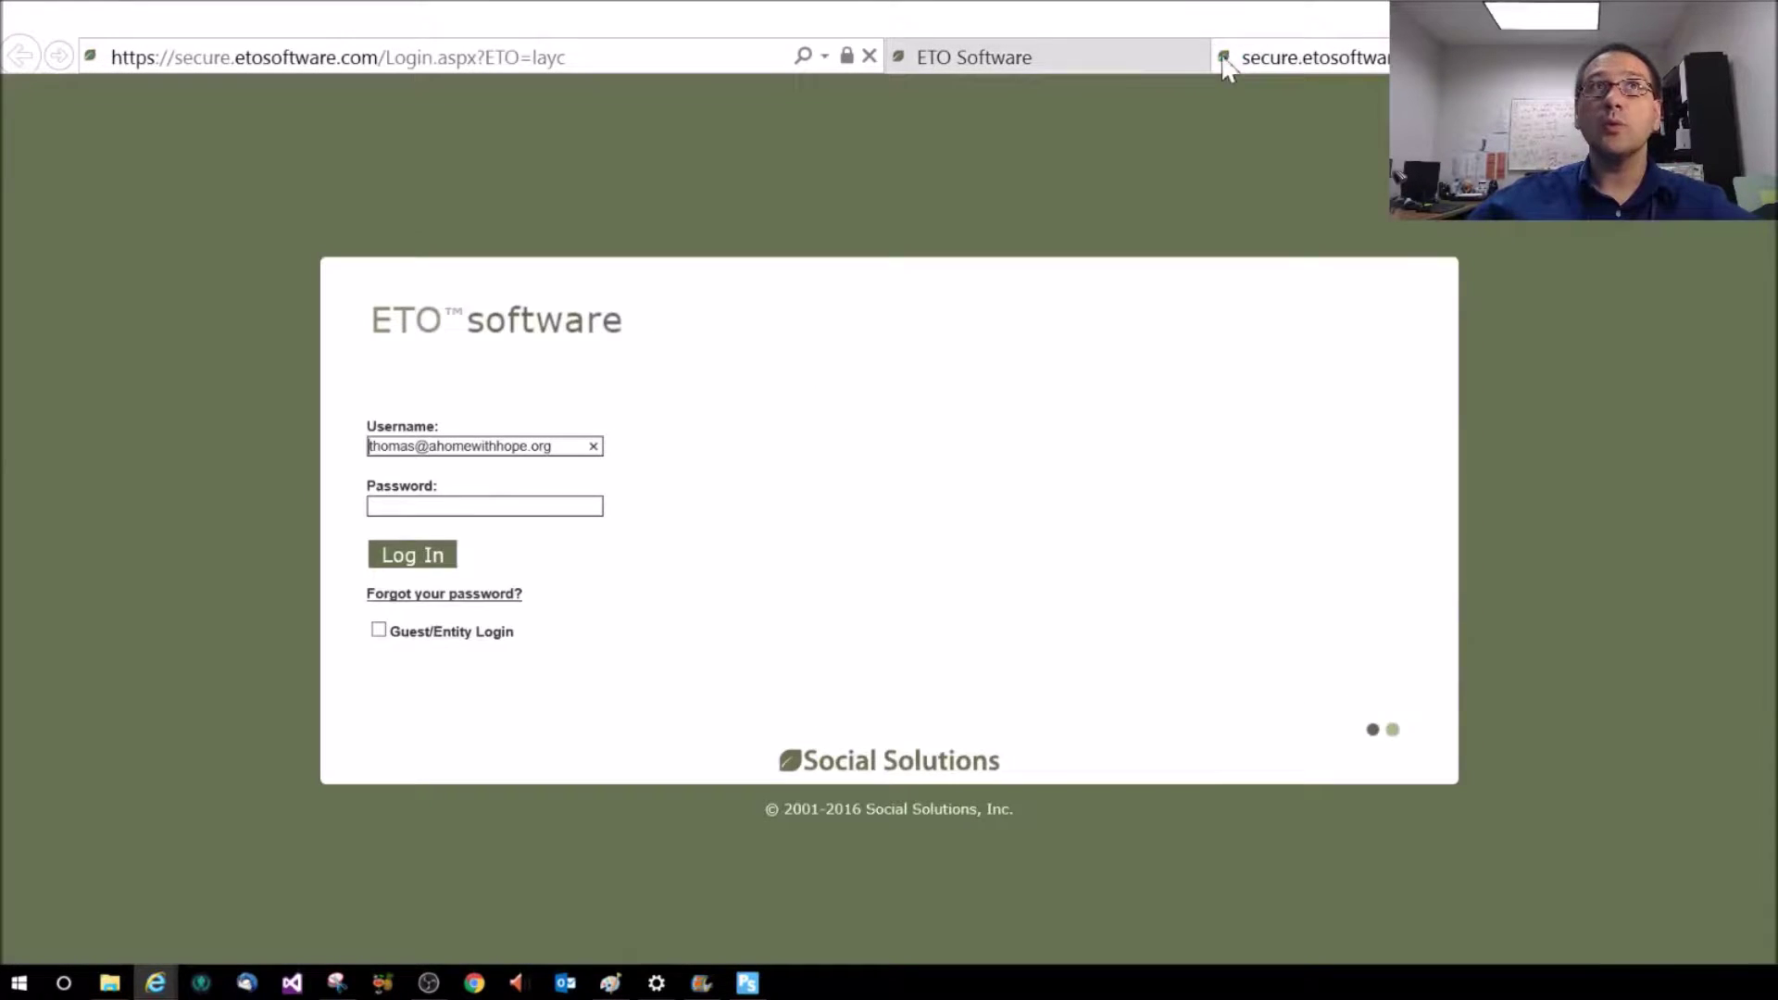
# Navigate the new tab to homelessdata.com
pyautogui.click(673, 59)
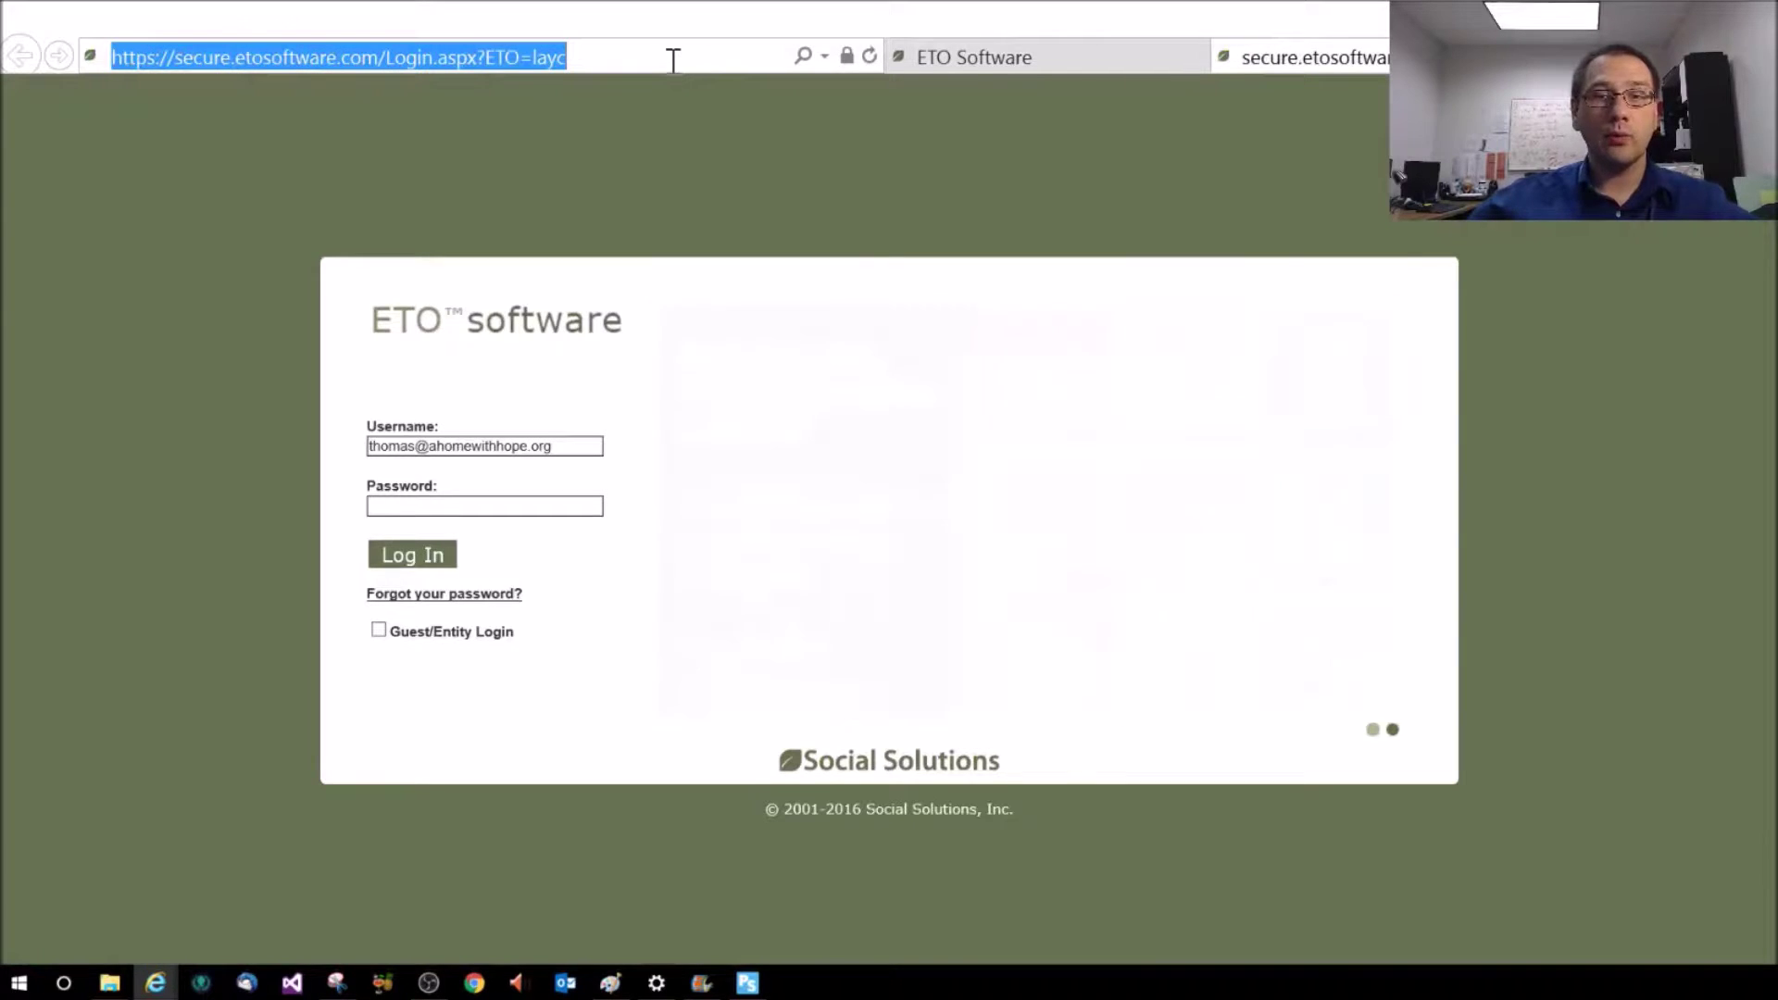
pyautogui.write('ah')
pyautogui.press('BackSpace')
pyautogui.press('BackSpace')
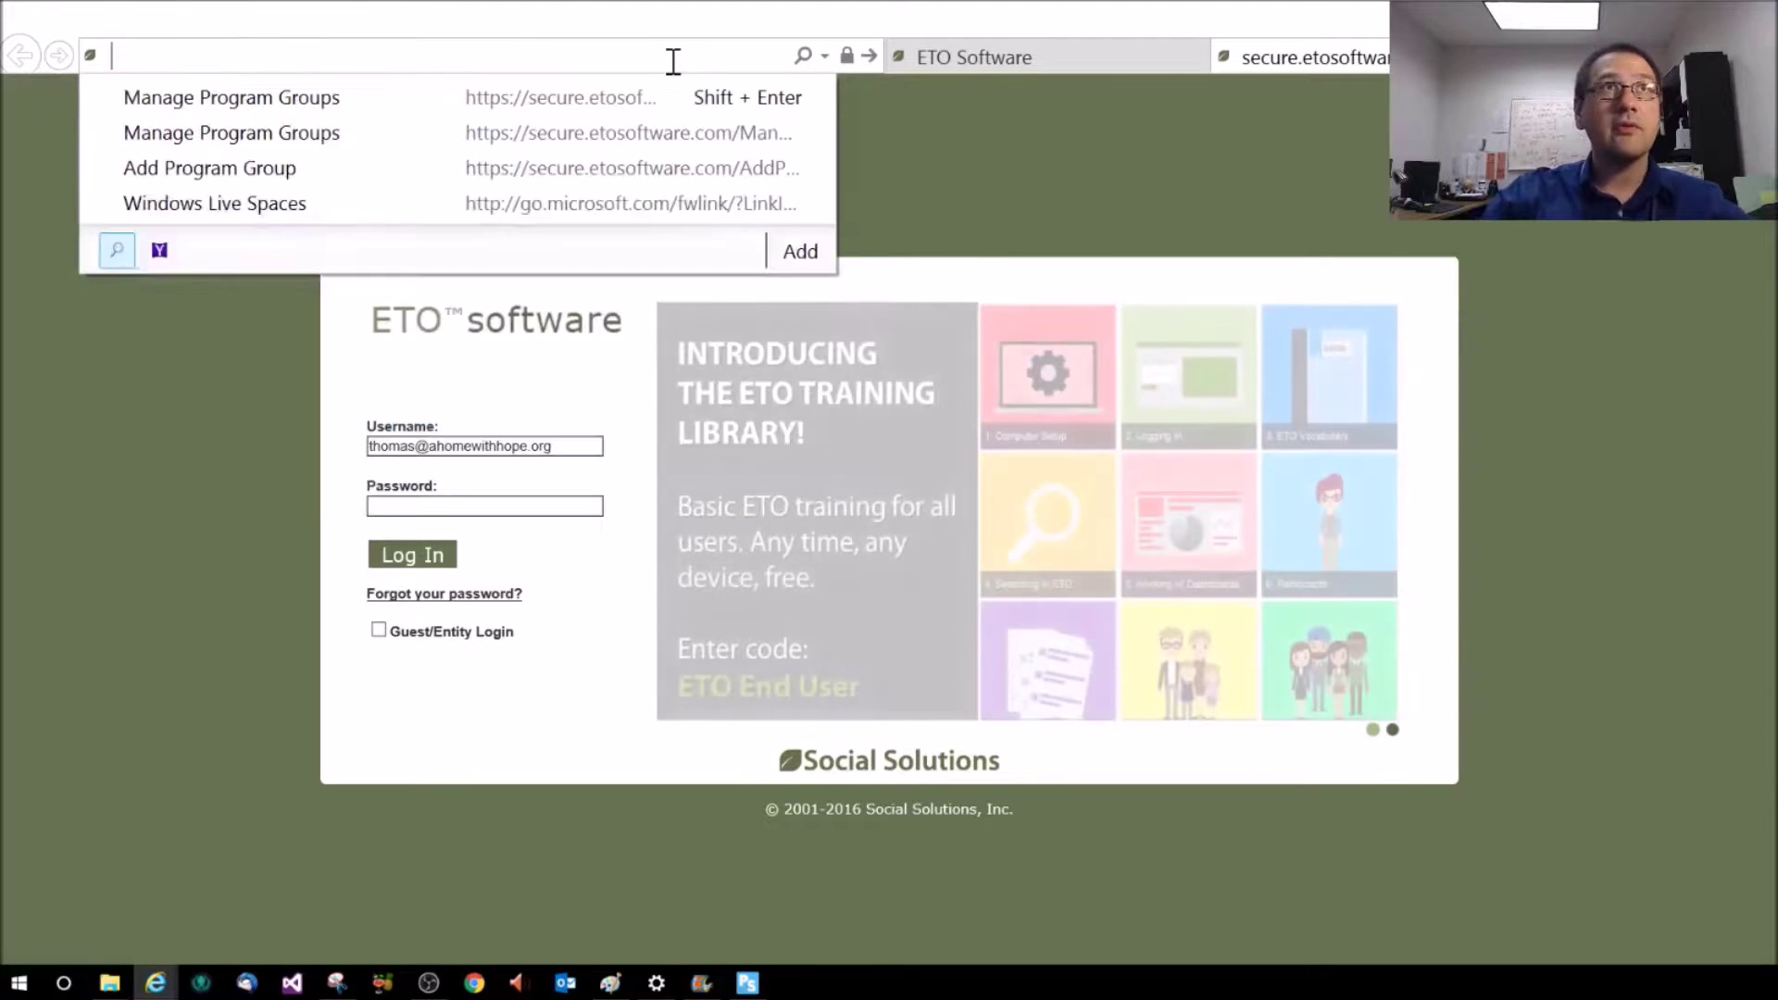
pyautogui.write('homelessdata.com')
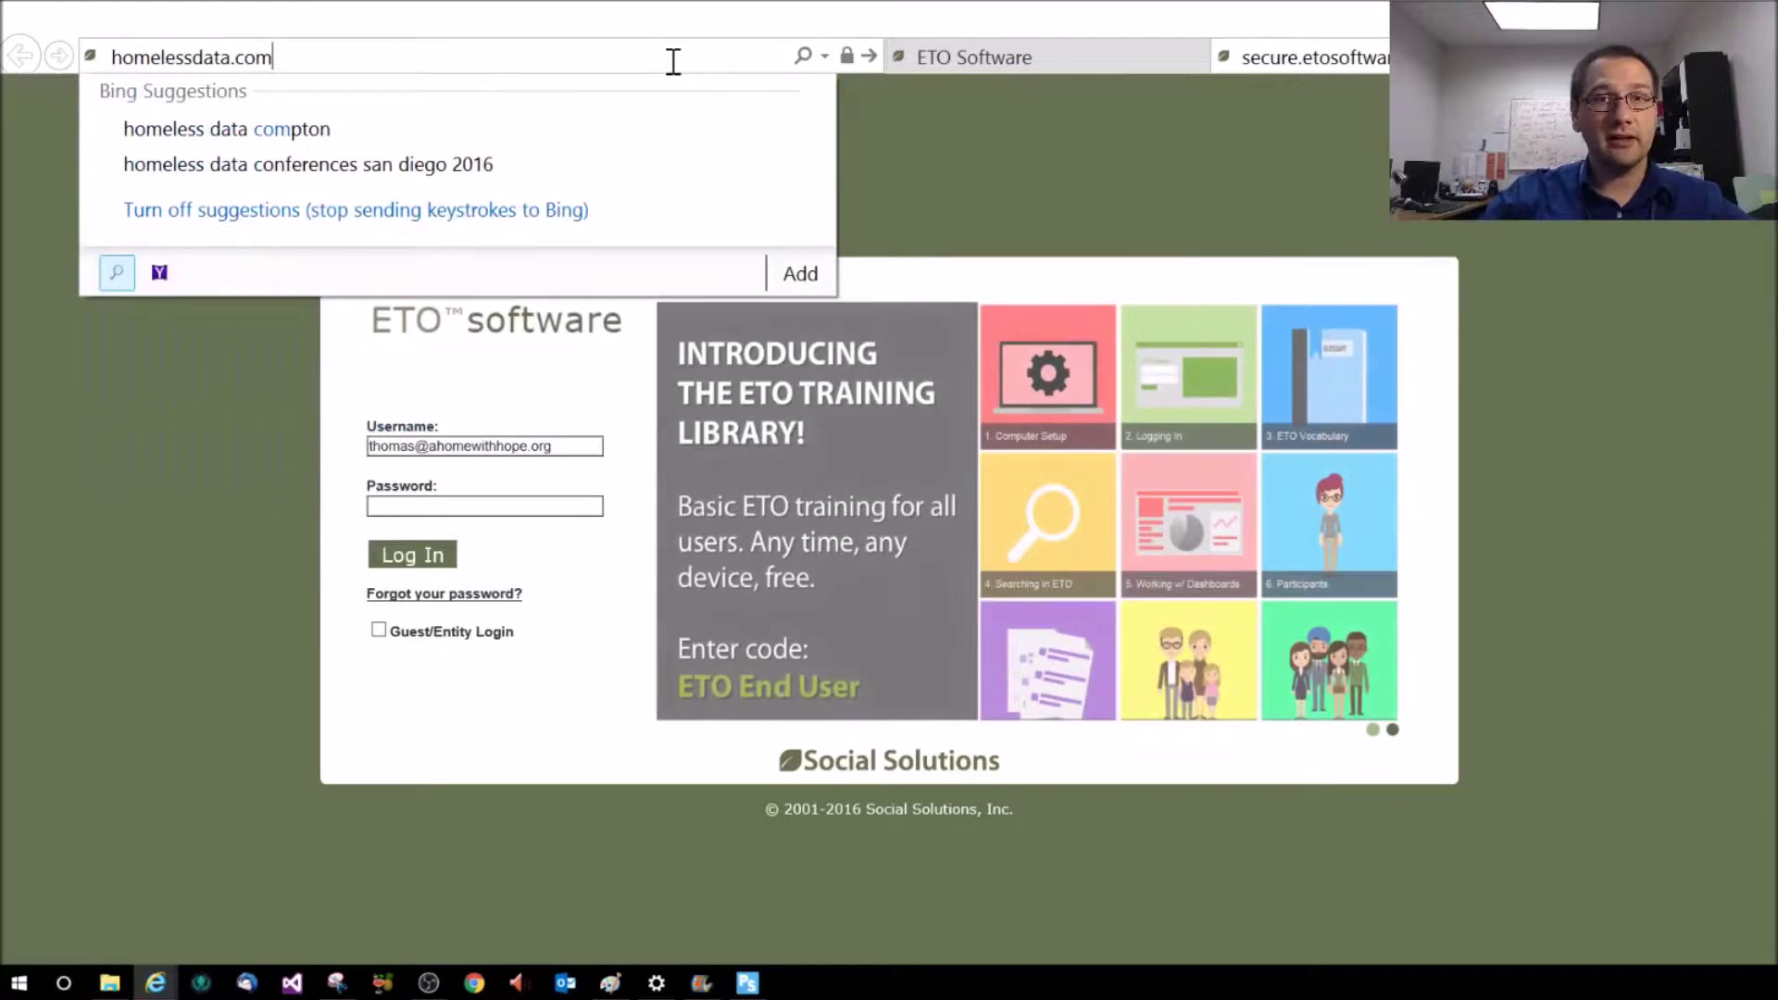
pyautogui.press('Return')
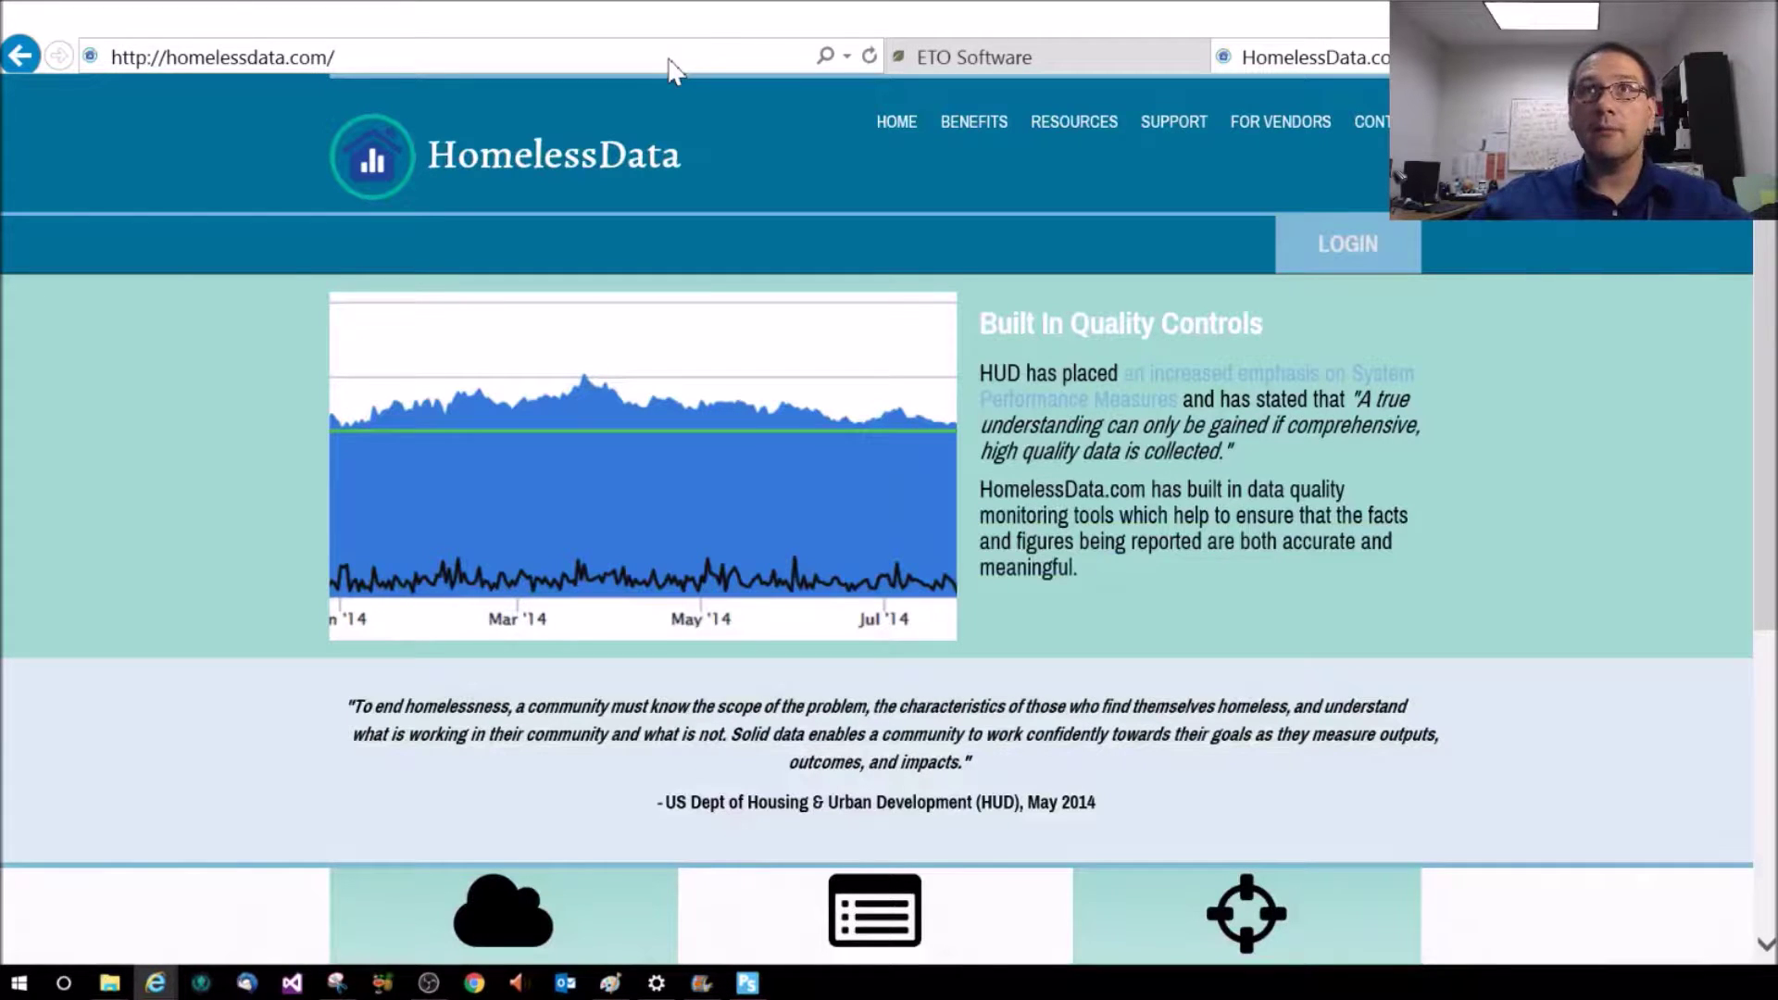
# Go to the HomelessData login page from the homepage's LOGIN button
pyautogui.click(1349, 271)
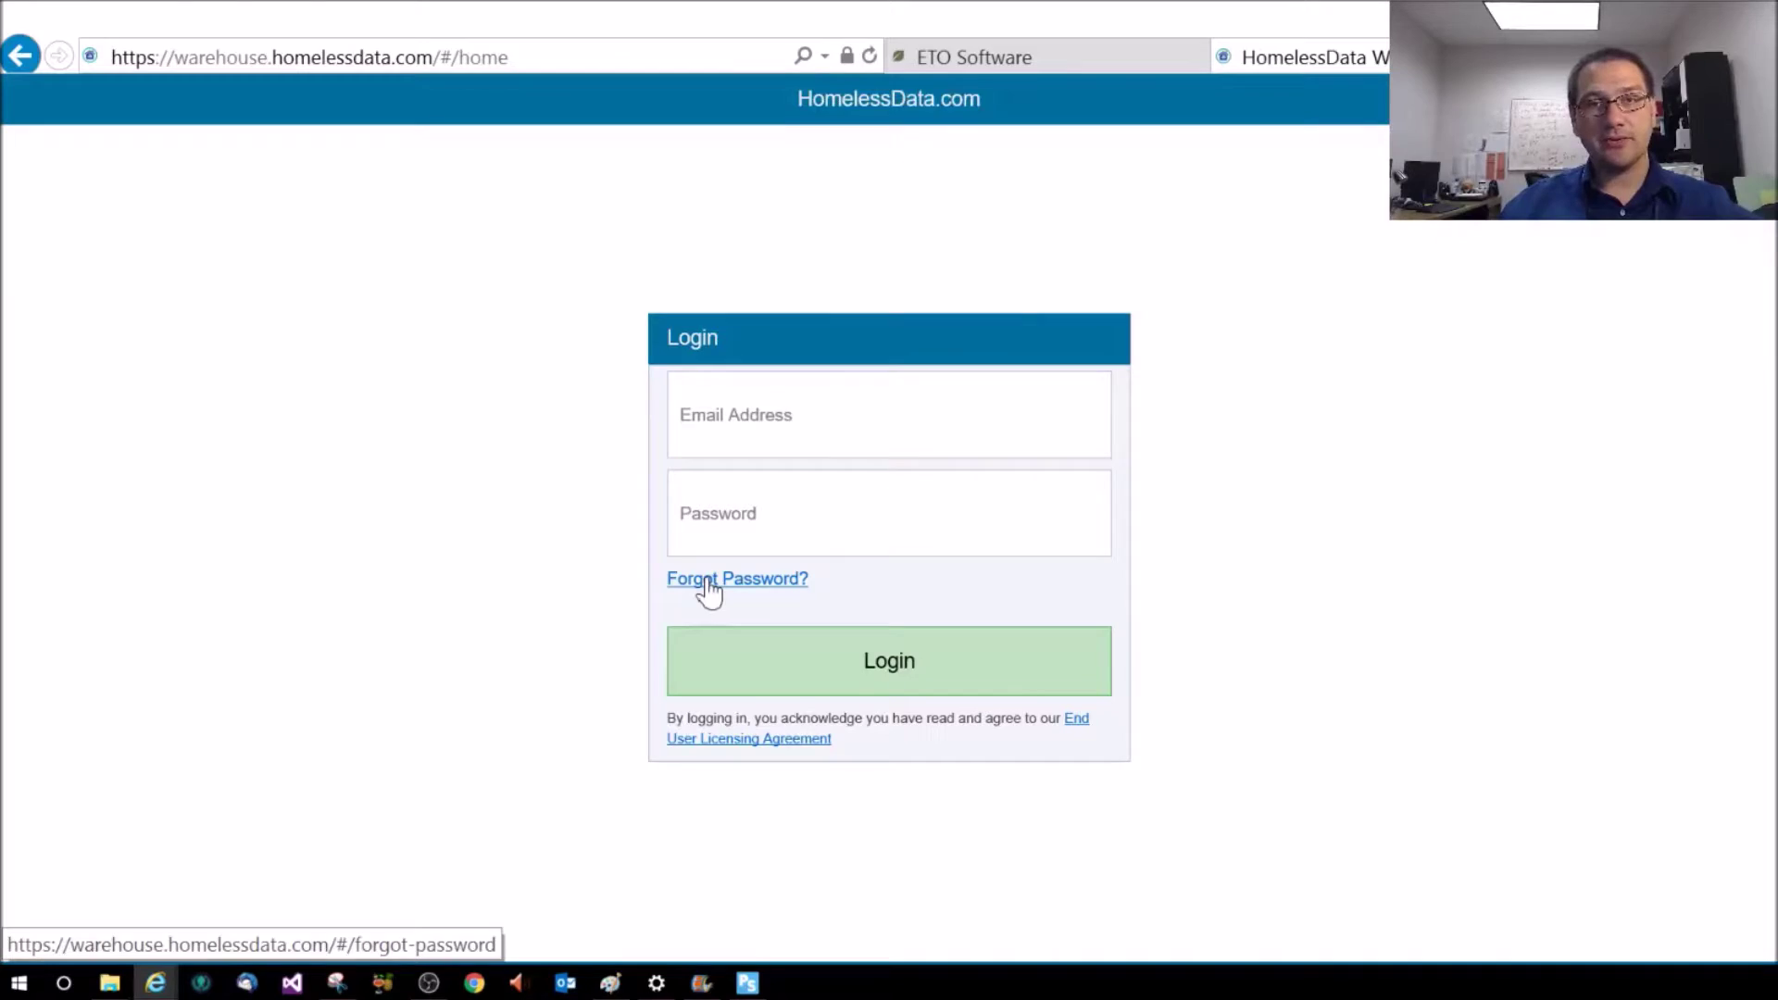
# Sign in to HomelessData with the account email and password, then open the Data imports list
pyautogui.click(970, 431)
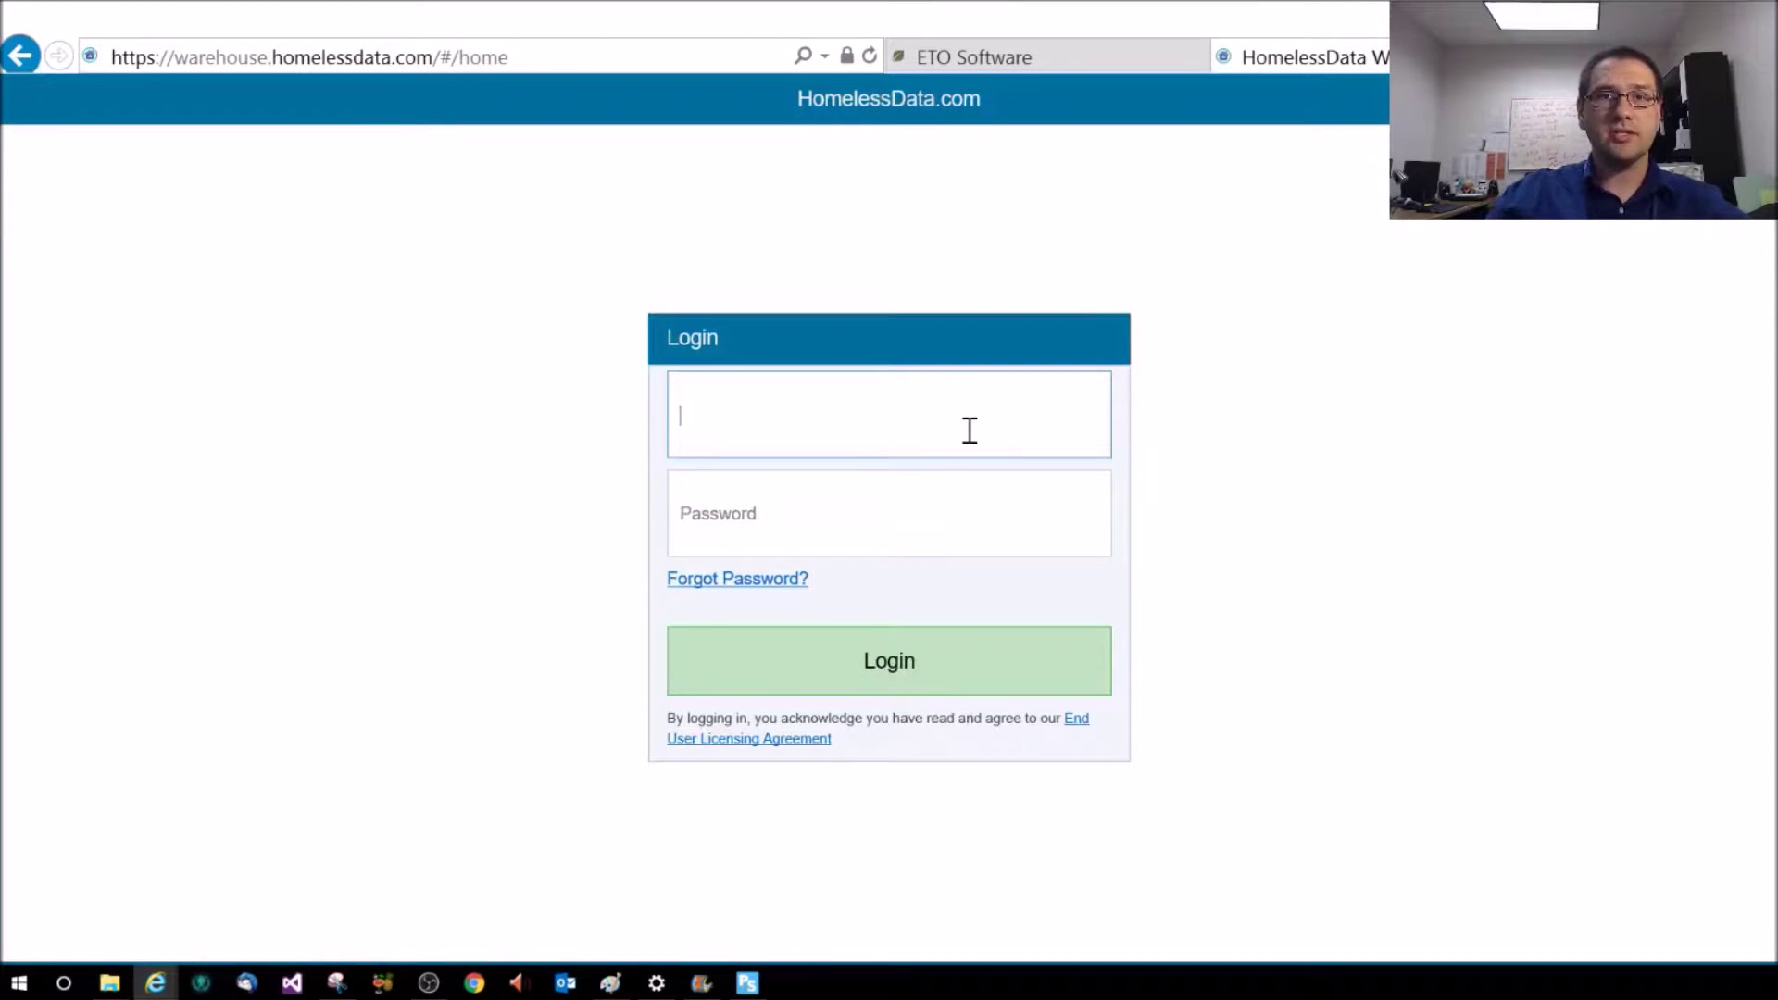
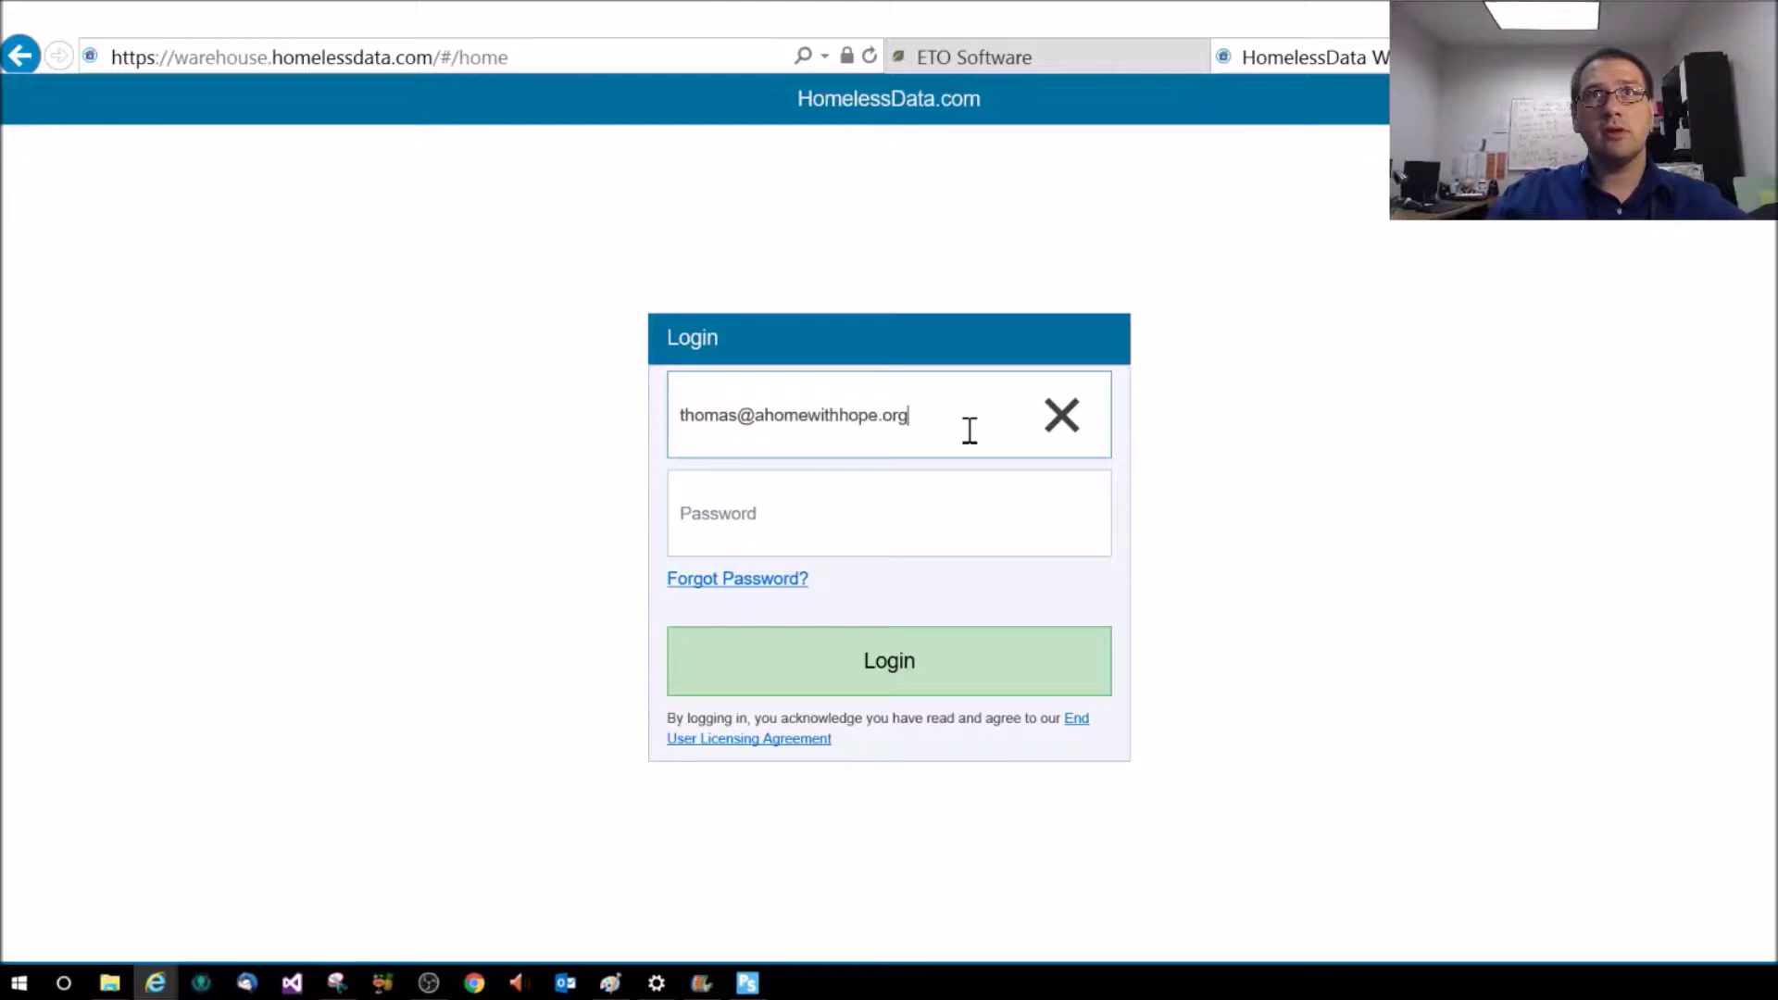
pyautogui.press('Tab')
pyautogui.write('••••••••')
pyautogui.click(959, 665)
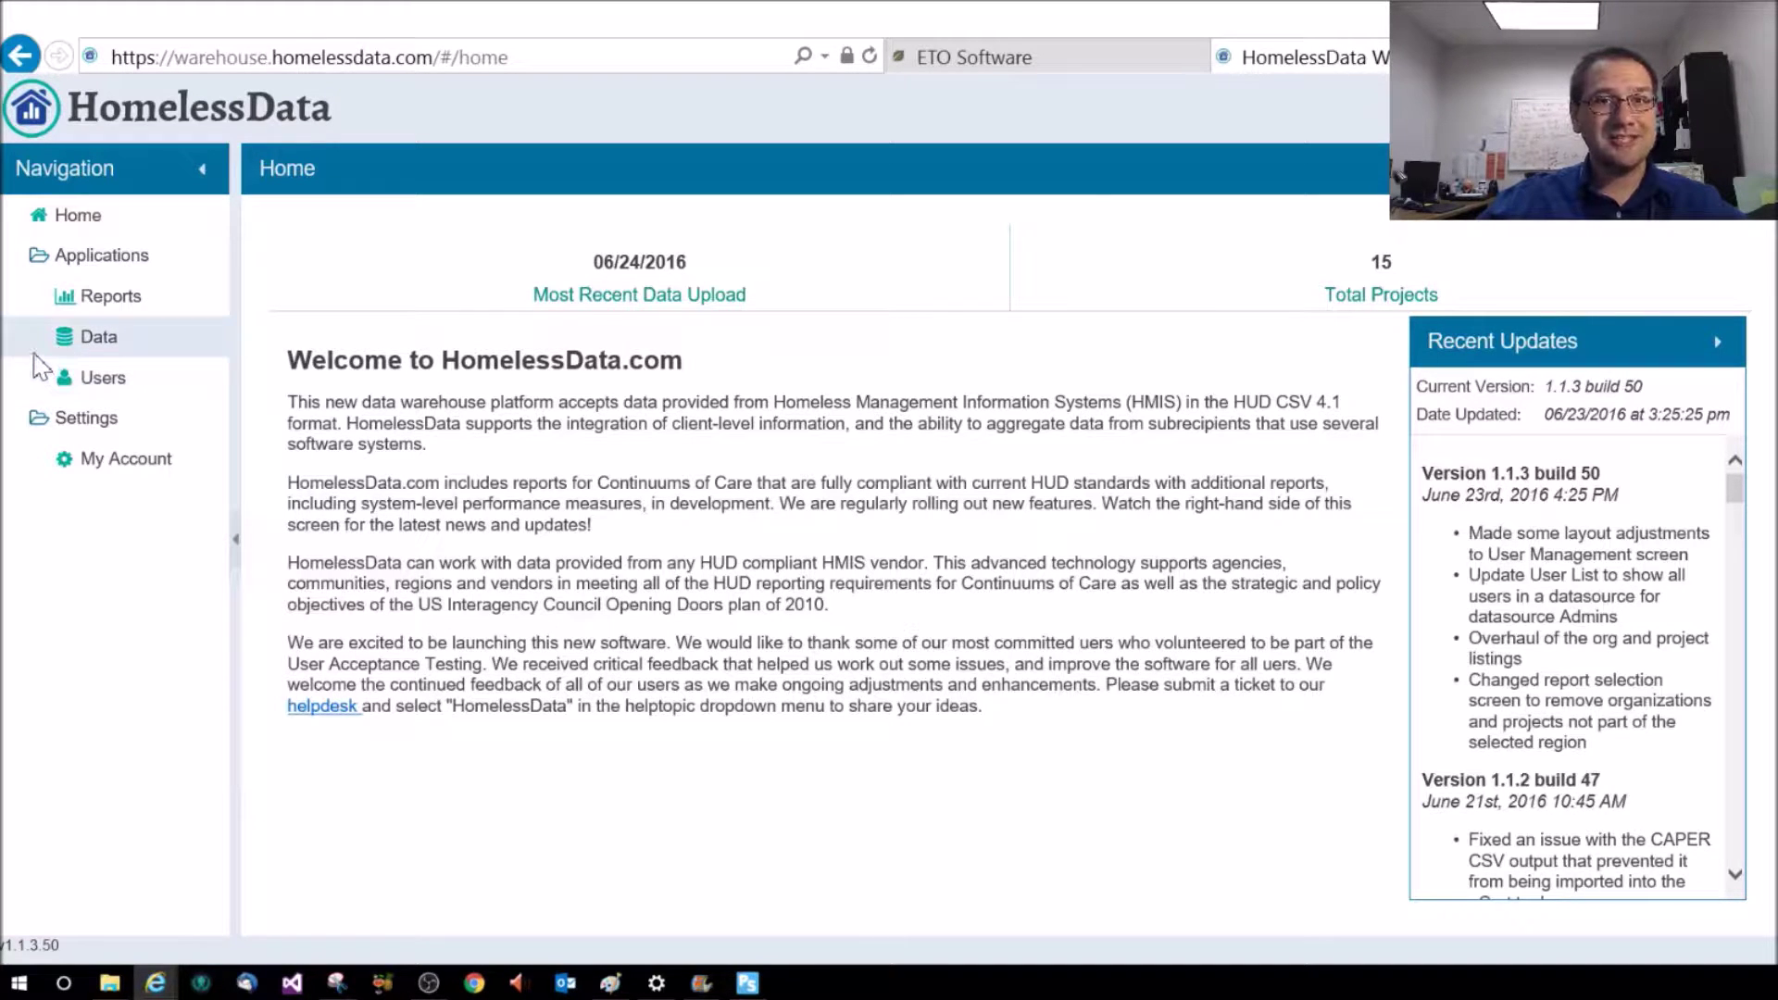
pyautogui.click(35, 353)
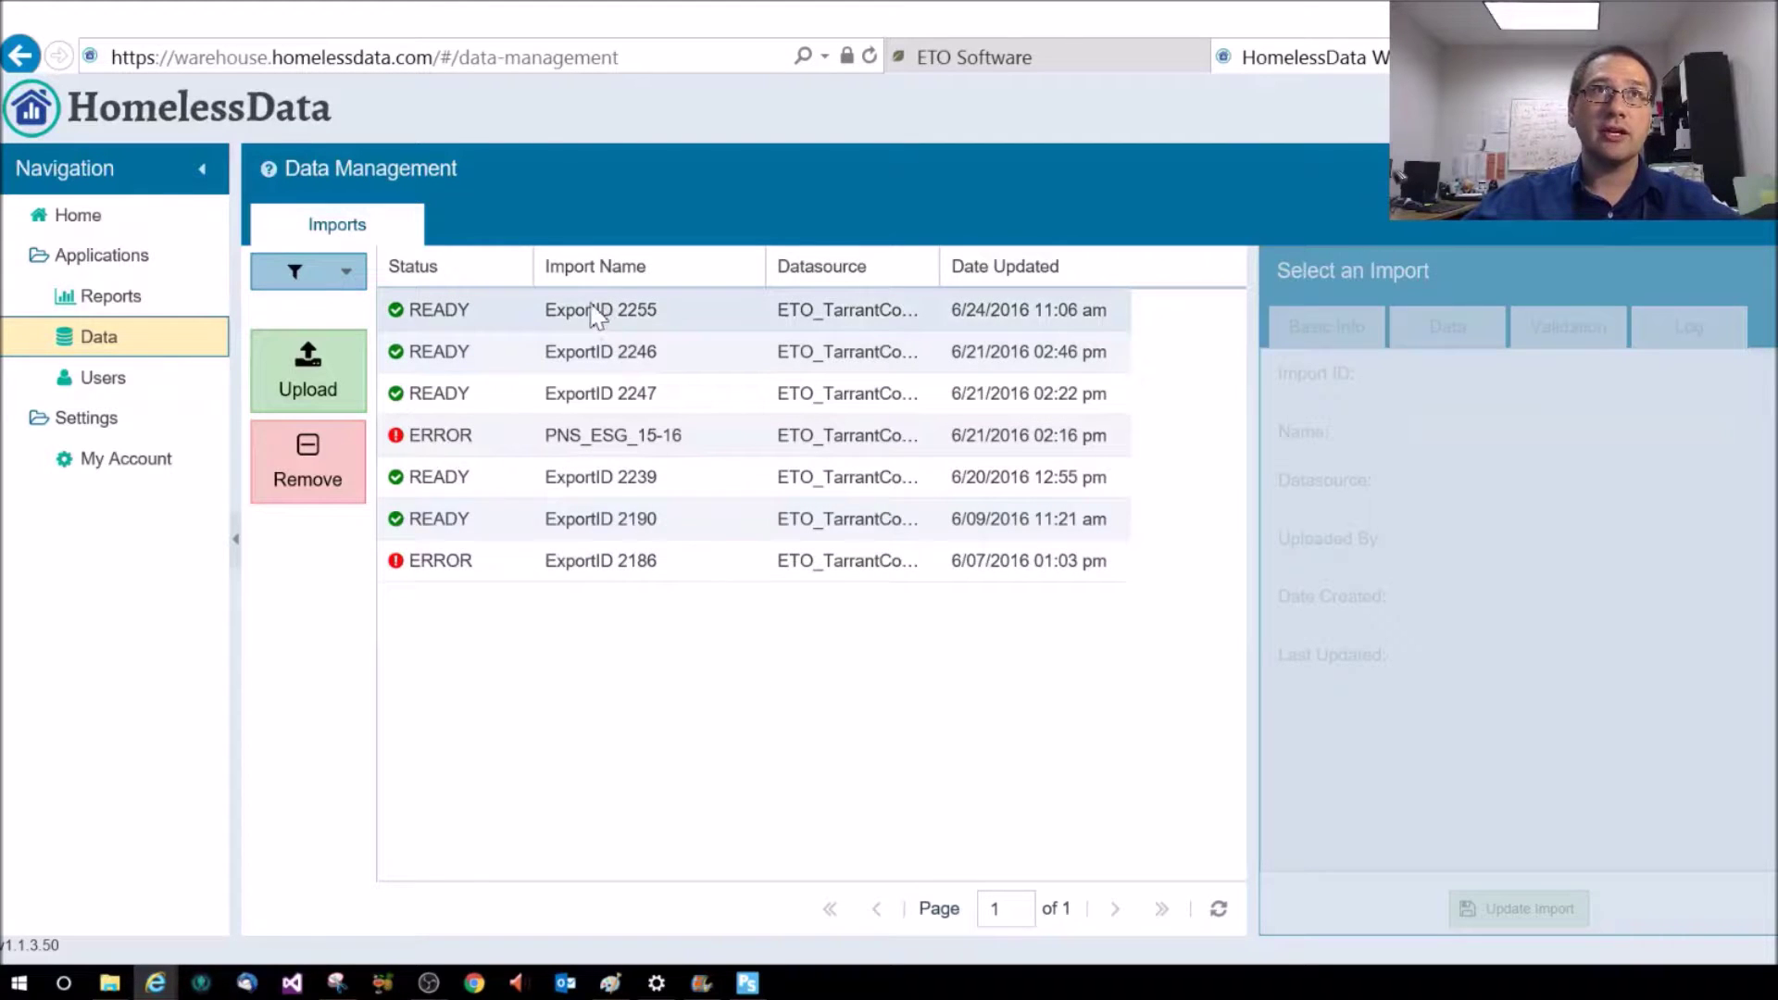
# Return to the ETO Software tab showing export 2255's sent-for-reporting confirmation
pyautogui.click(1014, 70)
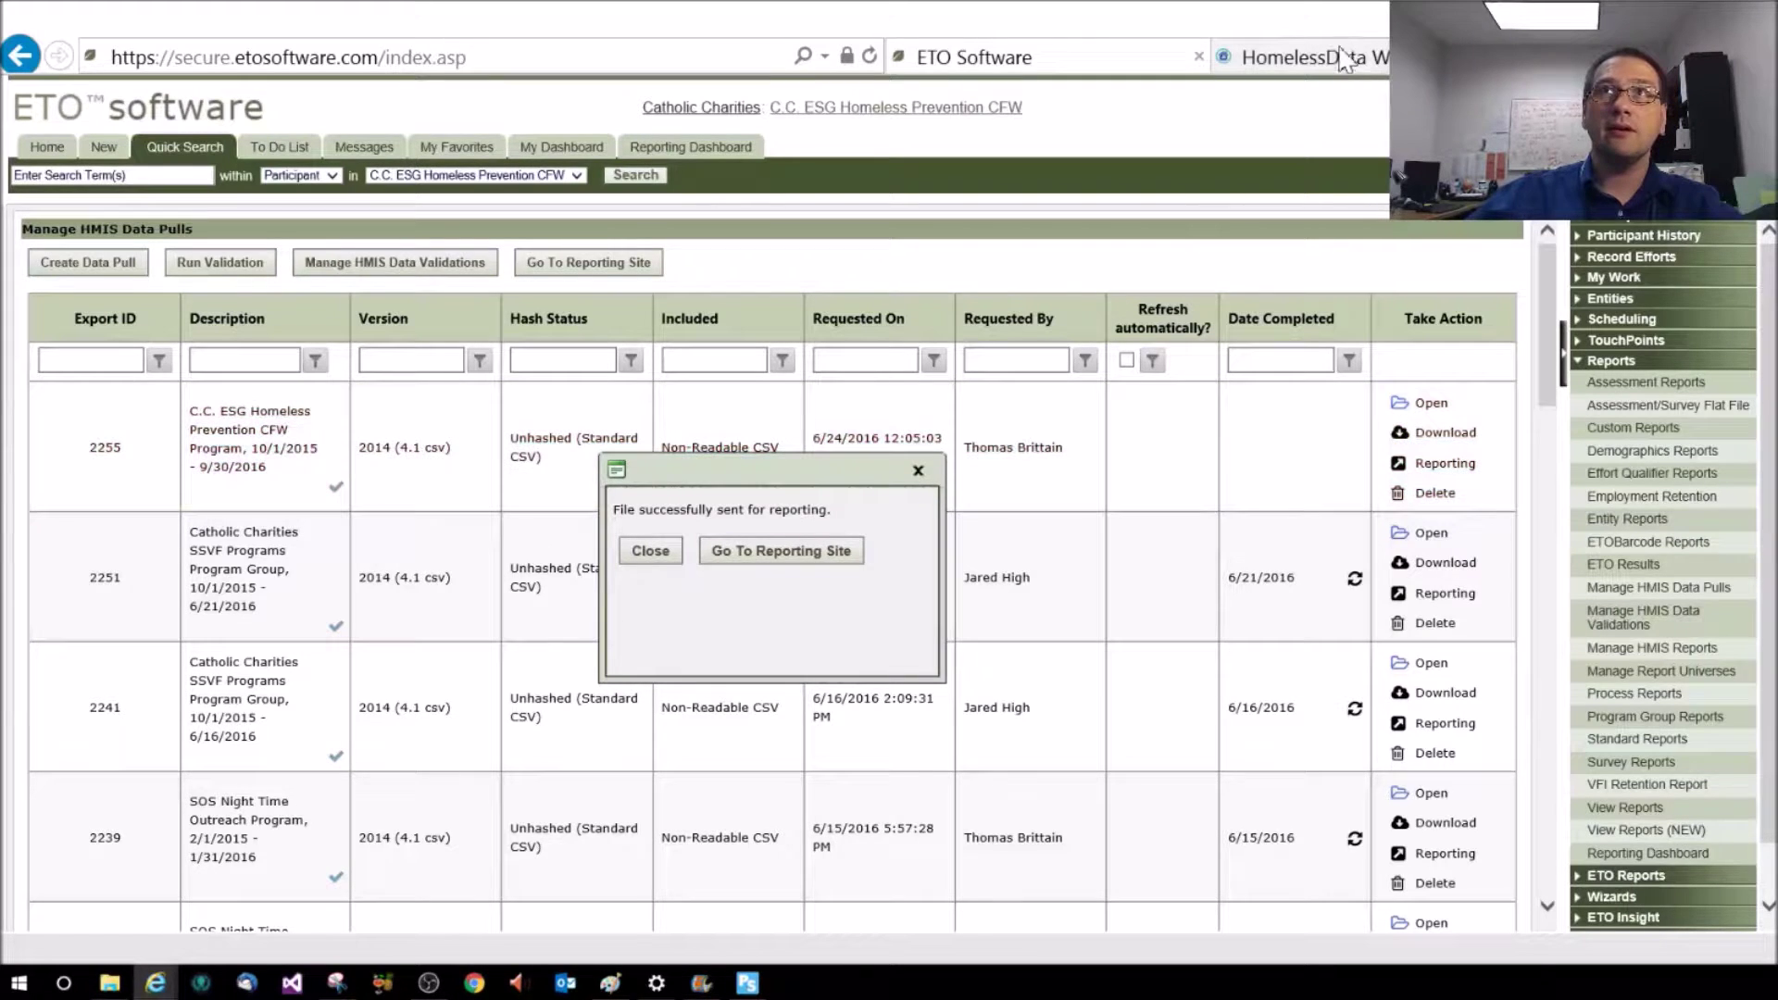
# Compare the HomelessData and ETO tabs, then close the 'File successfully sent for reporting' confirmation
pyautogui.click(1343, 56)
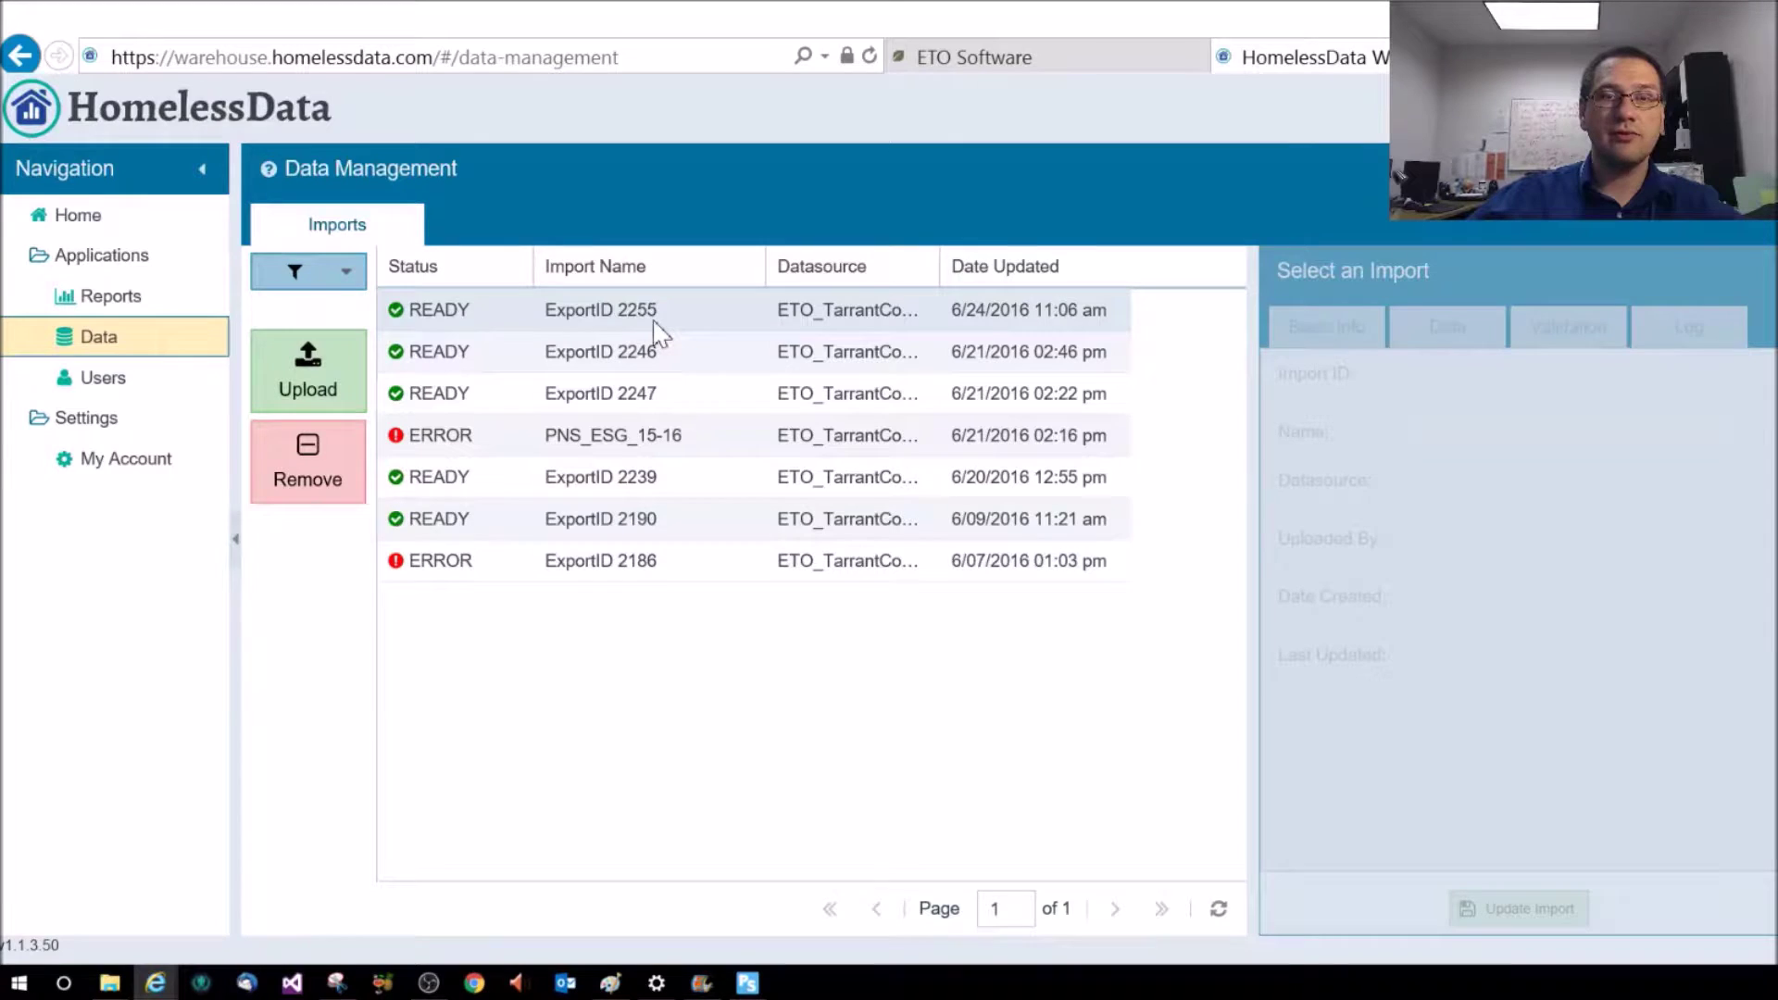
pyautogui.click(1037, 56)
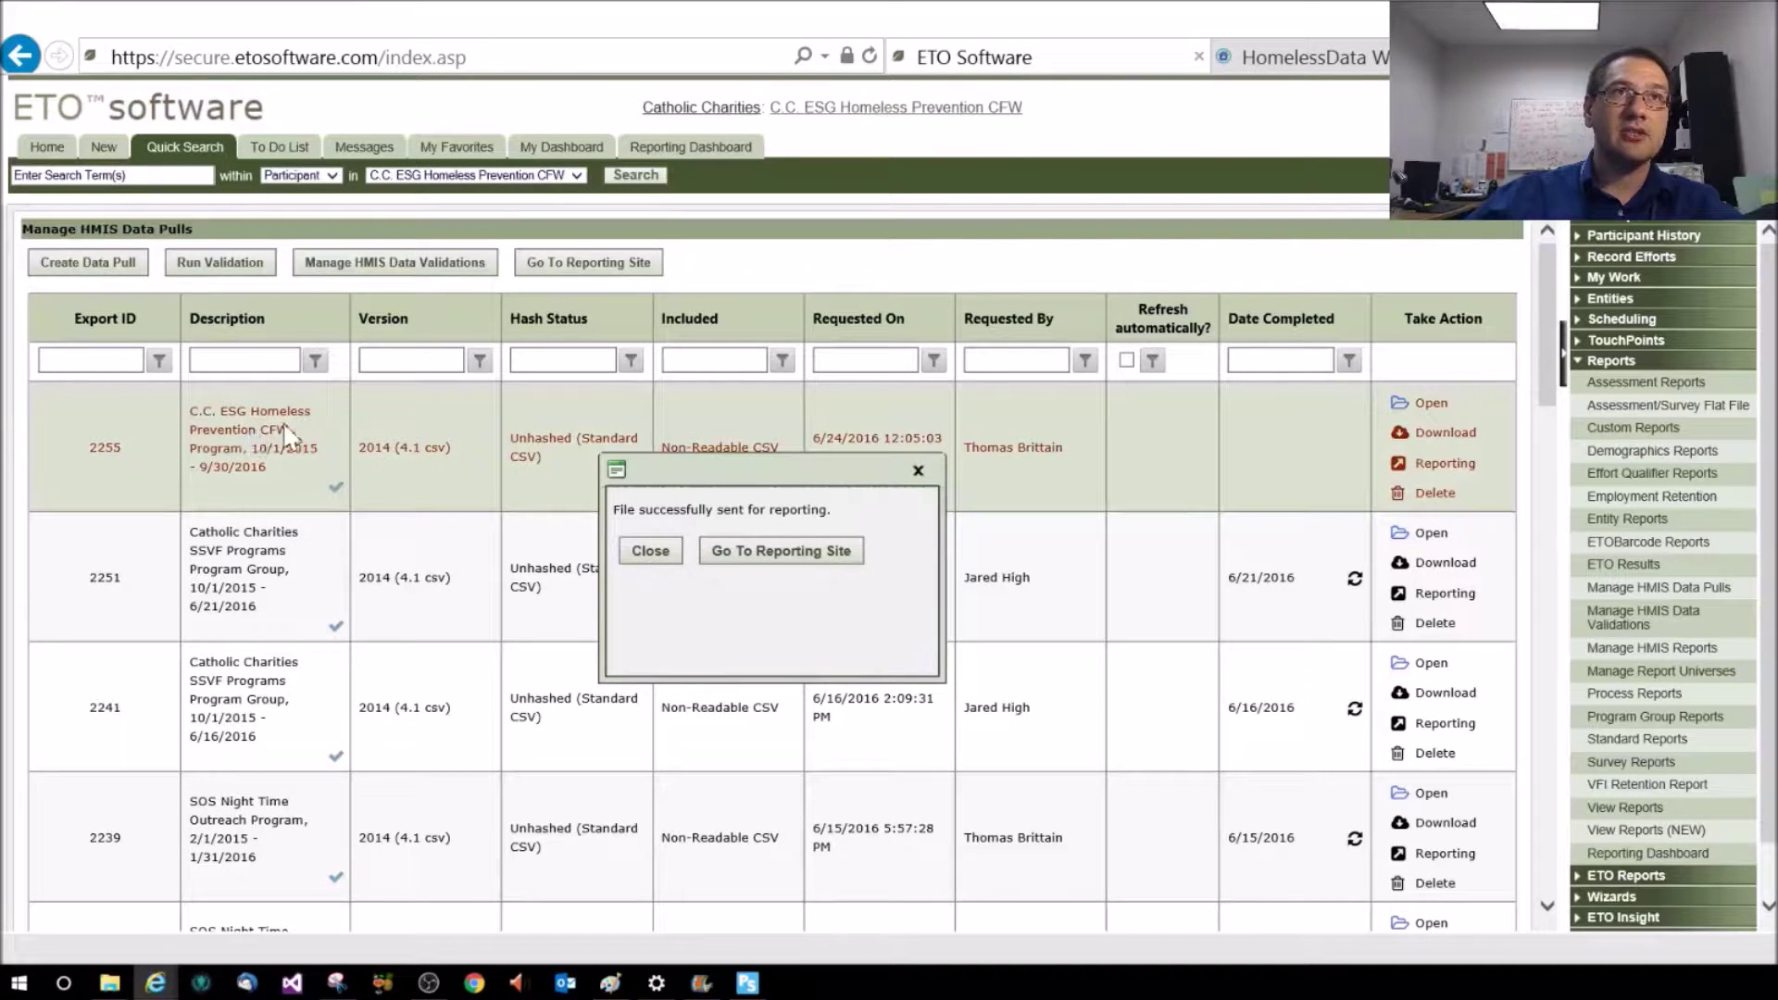
pyautogui.click(1271, 61)
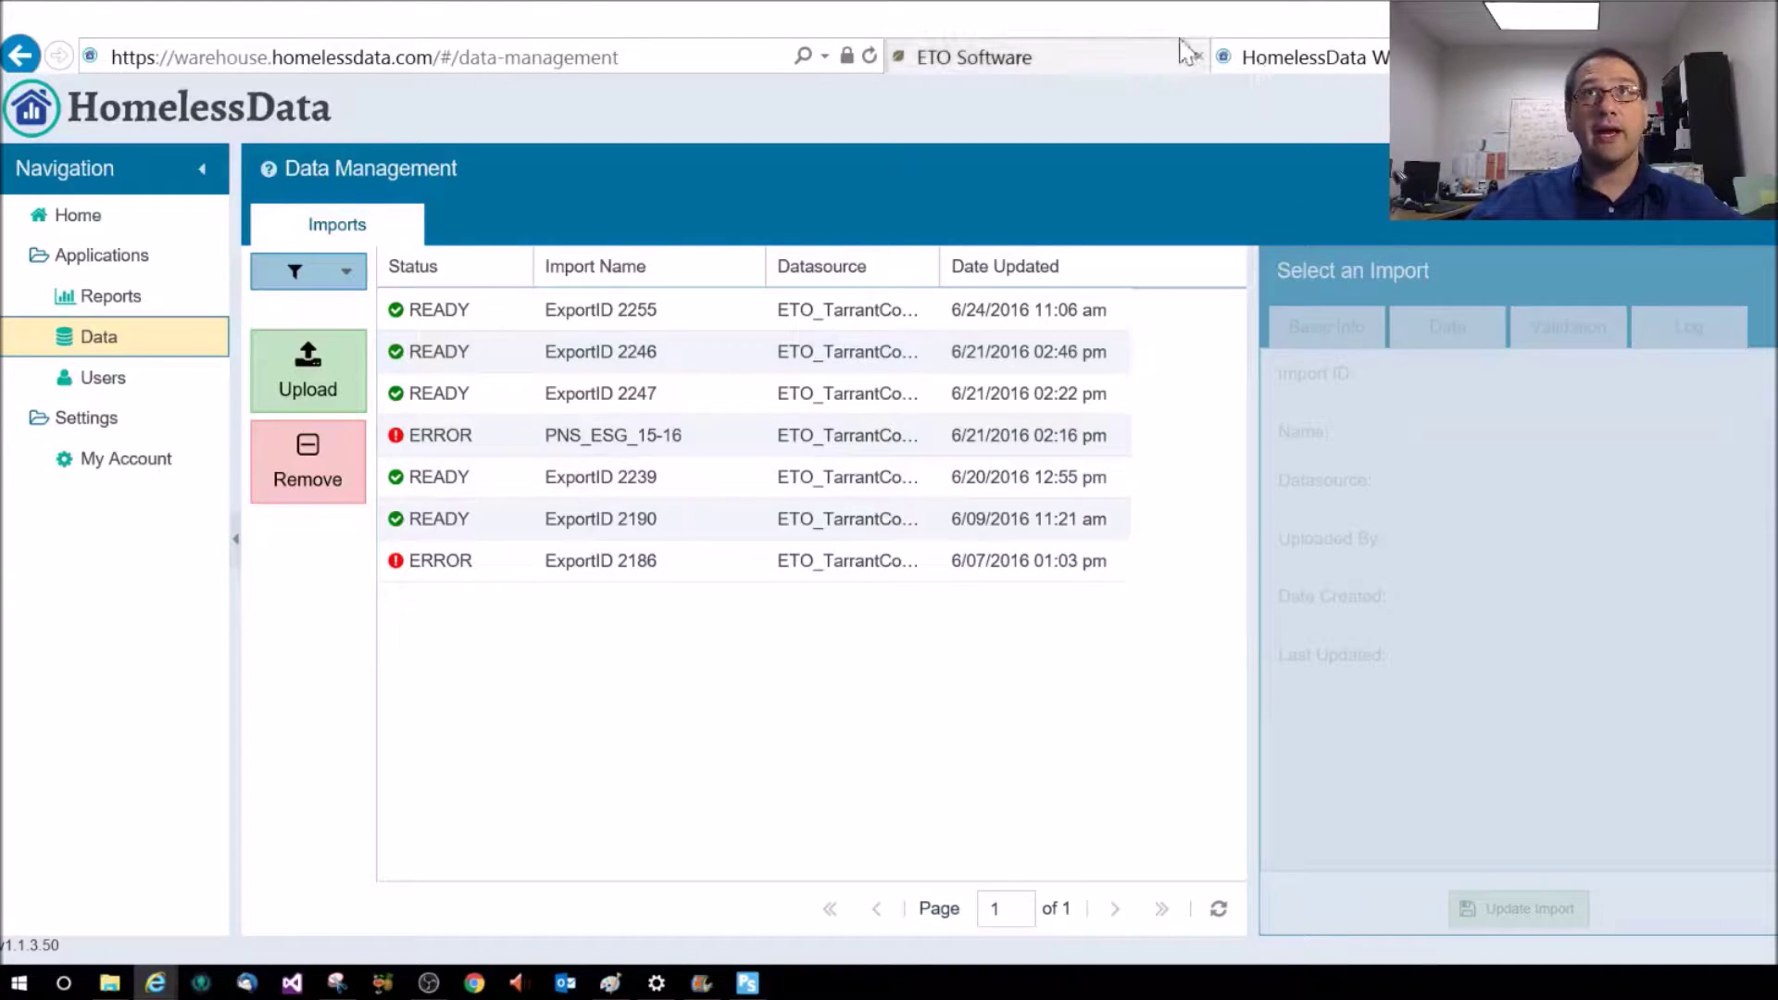
pyautogui.click(1071, 66)
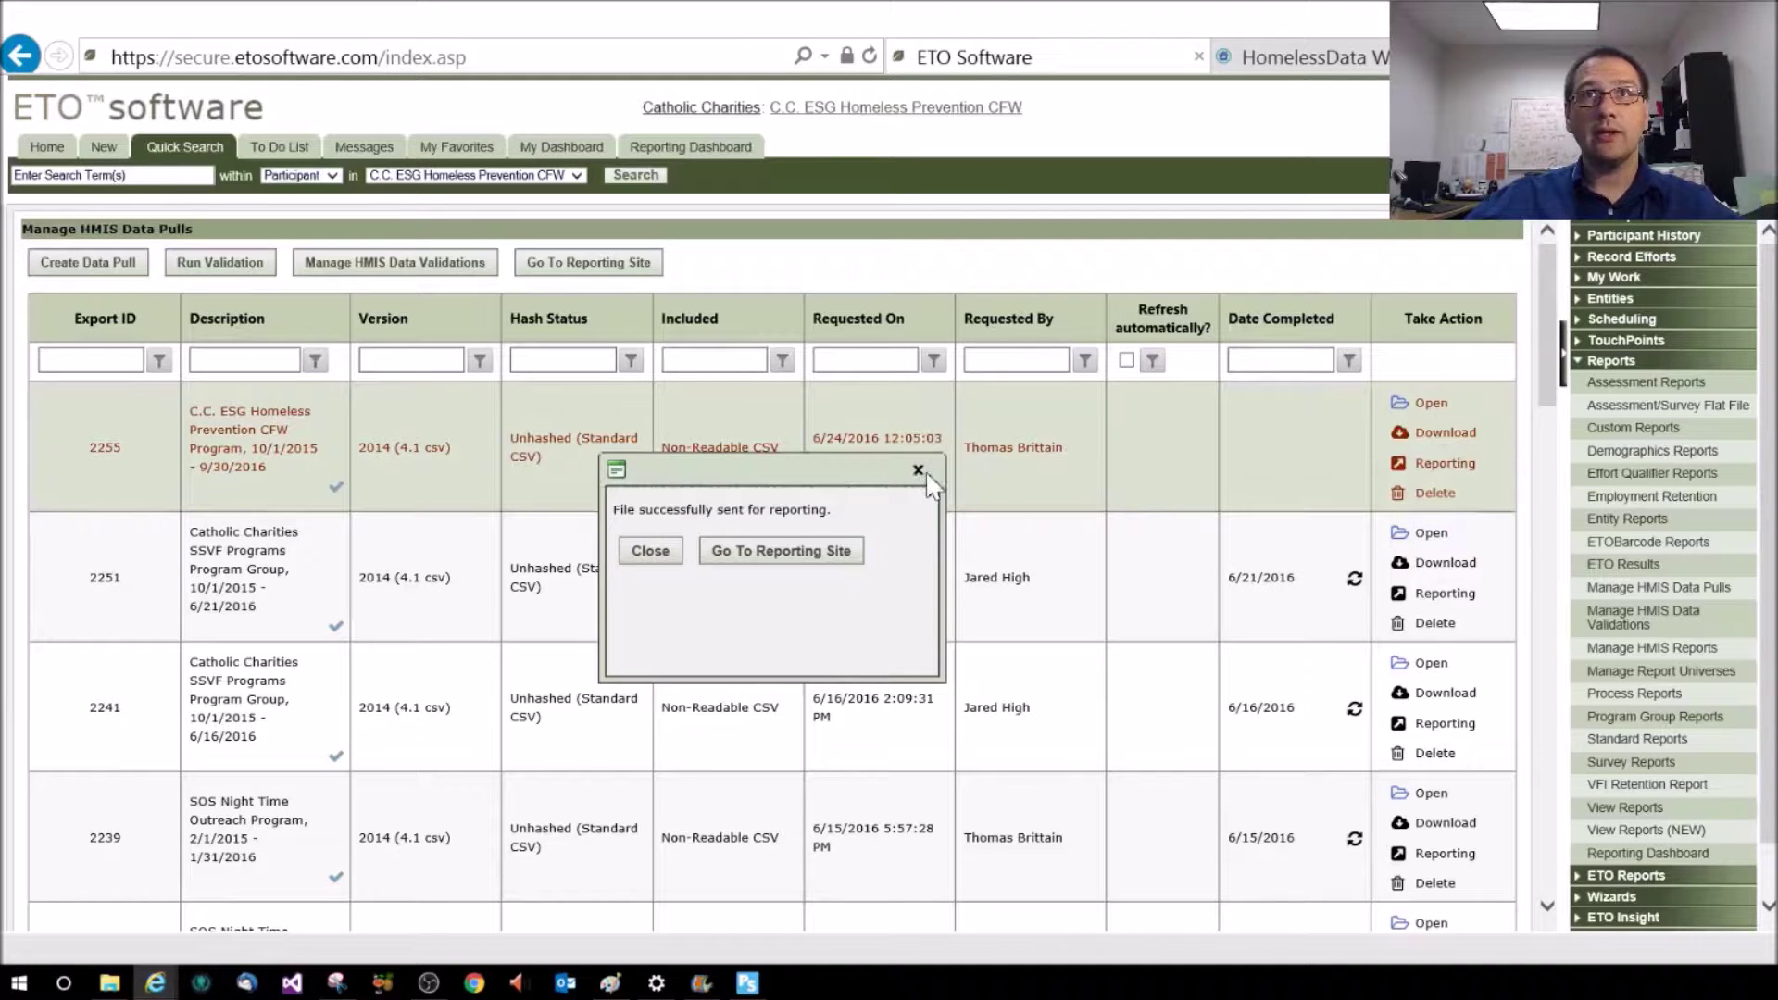
pyautogui.click(918, 470)
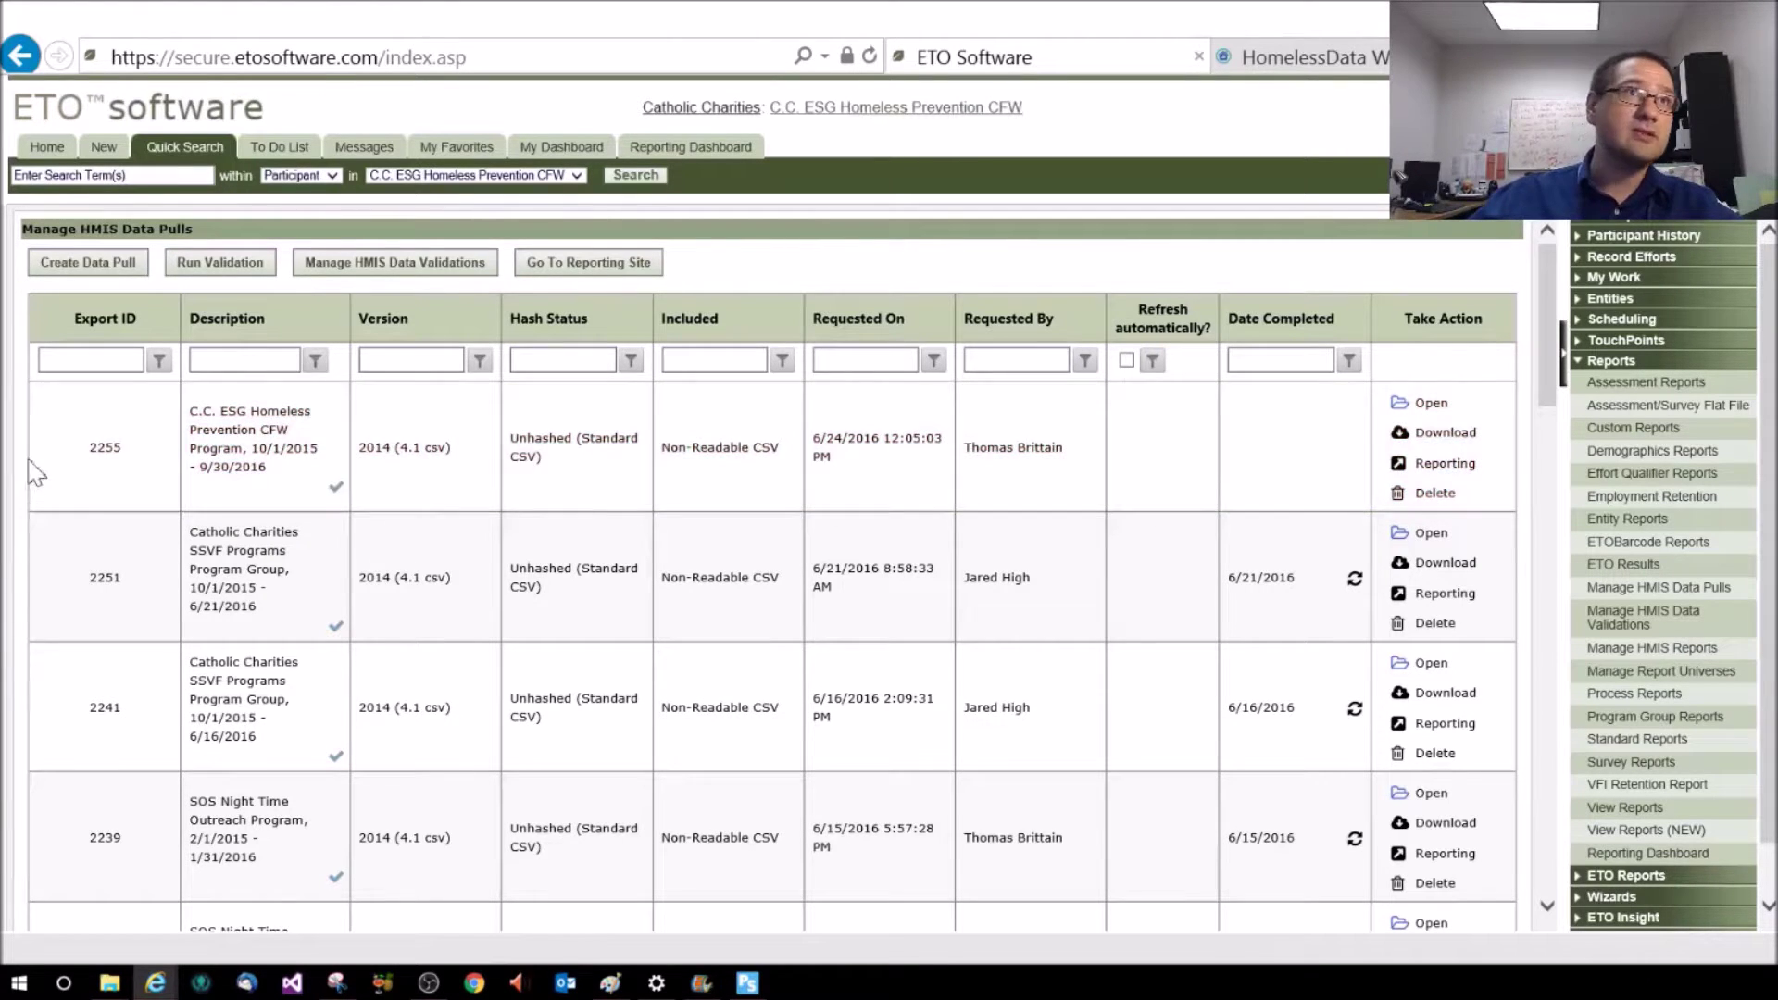
# Switch to the HomelessData tab to confirm ExportID 2255 is READY
pyautogui.click(1304, 57)
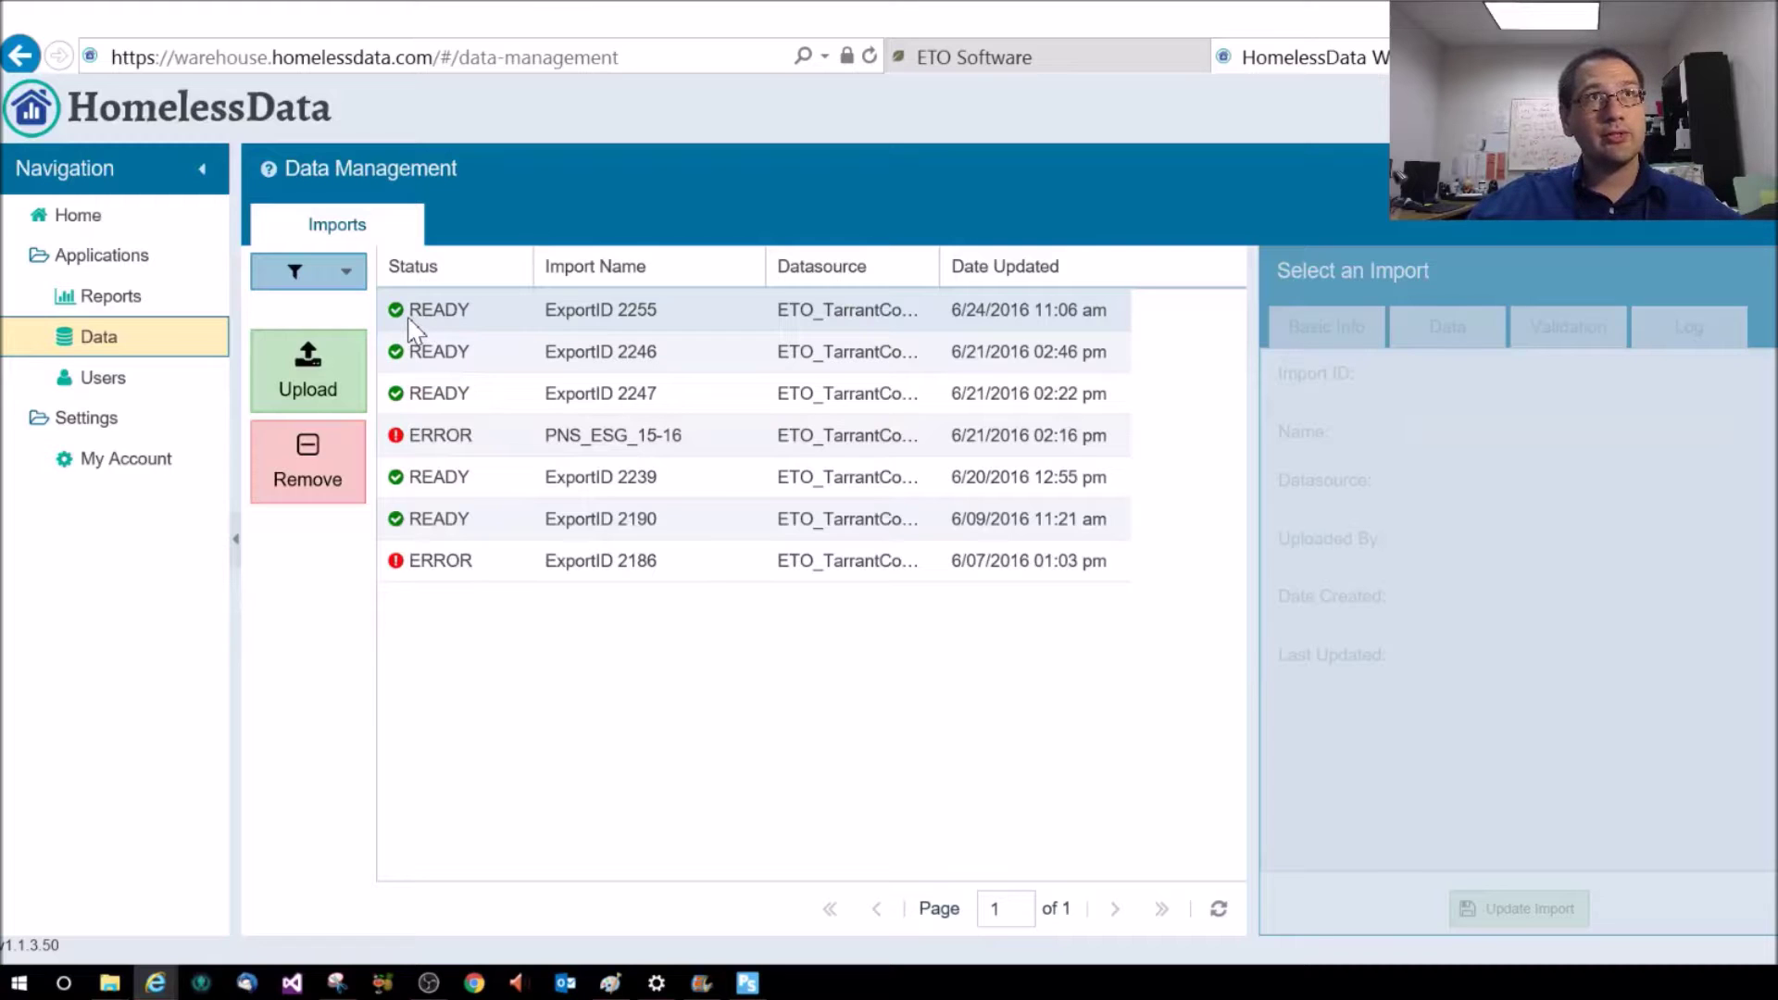
# Start a new report from Reports and choose CAPER among the HUD reports
pyautogui.click(124, 304)
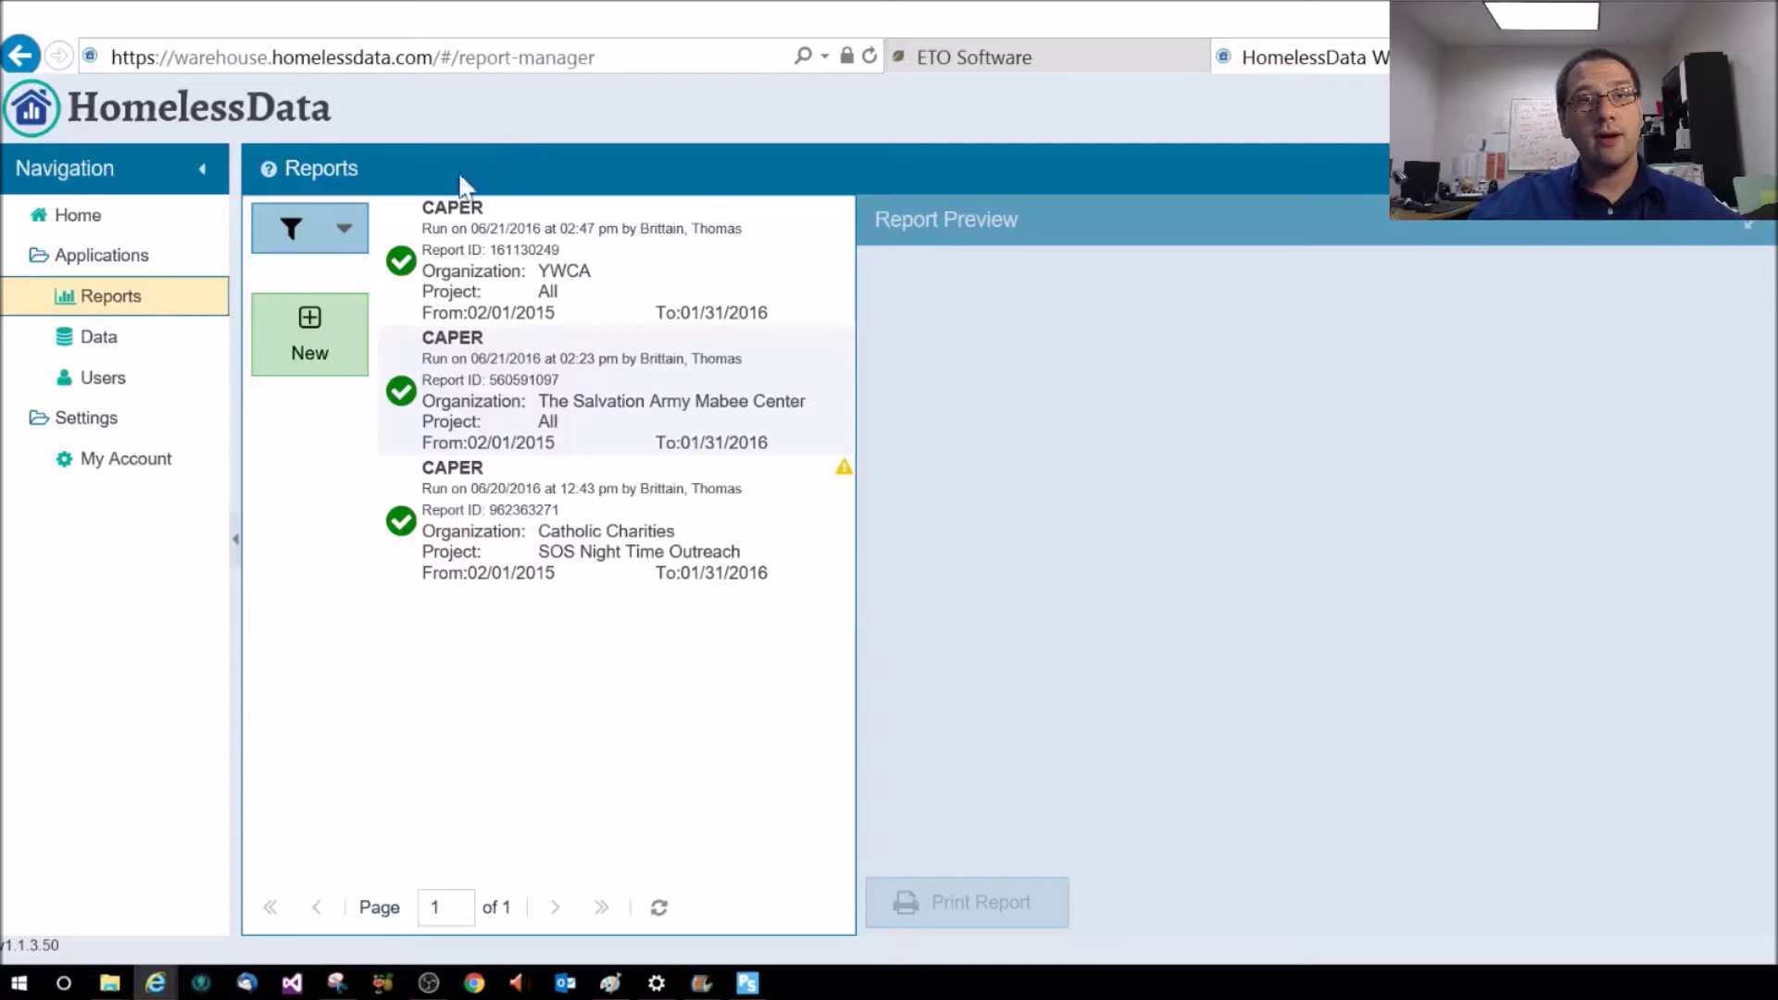
pyautogui.click(308, 348)
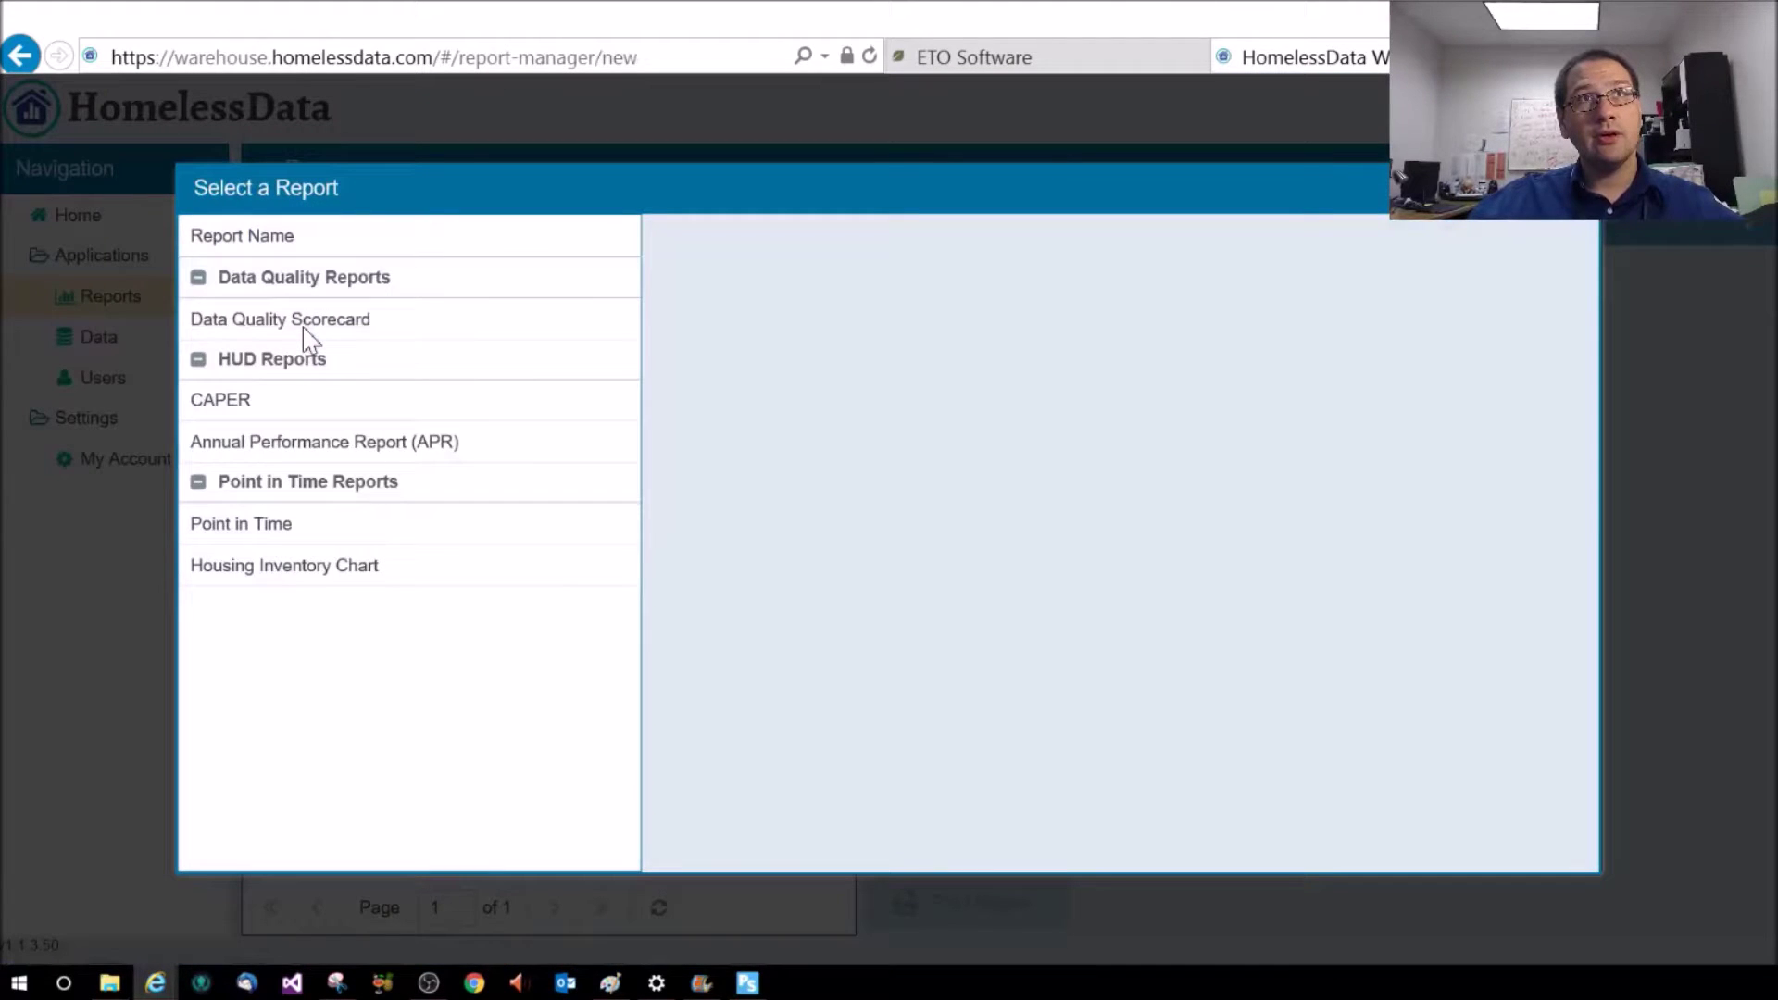
pyautogui.click(220, 405)
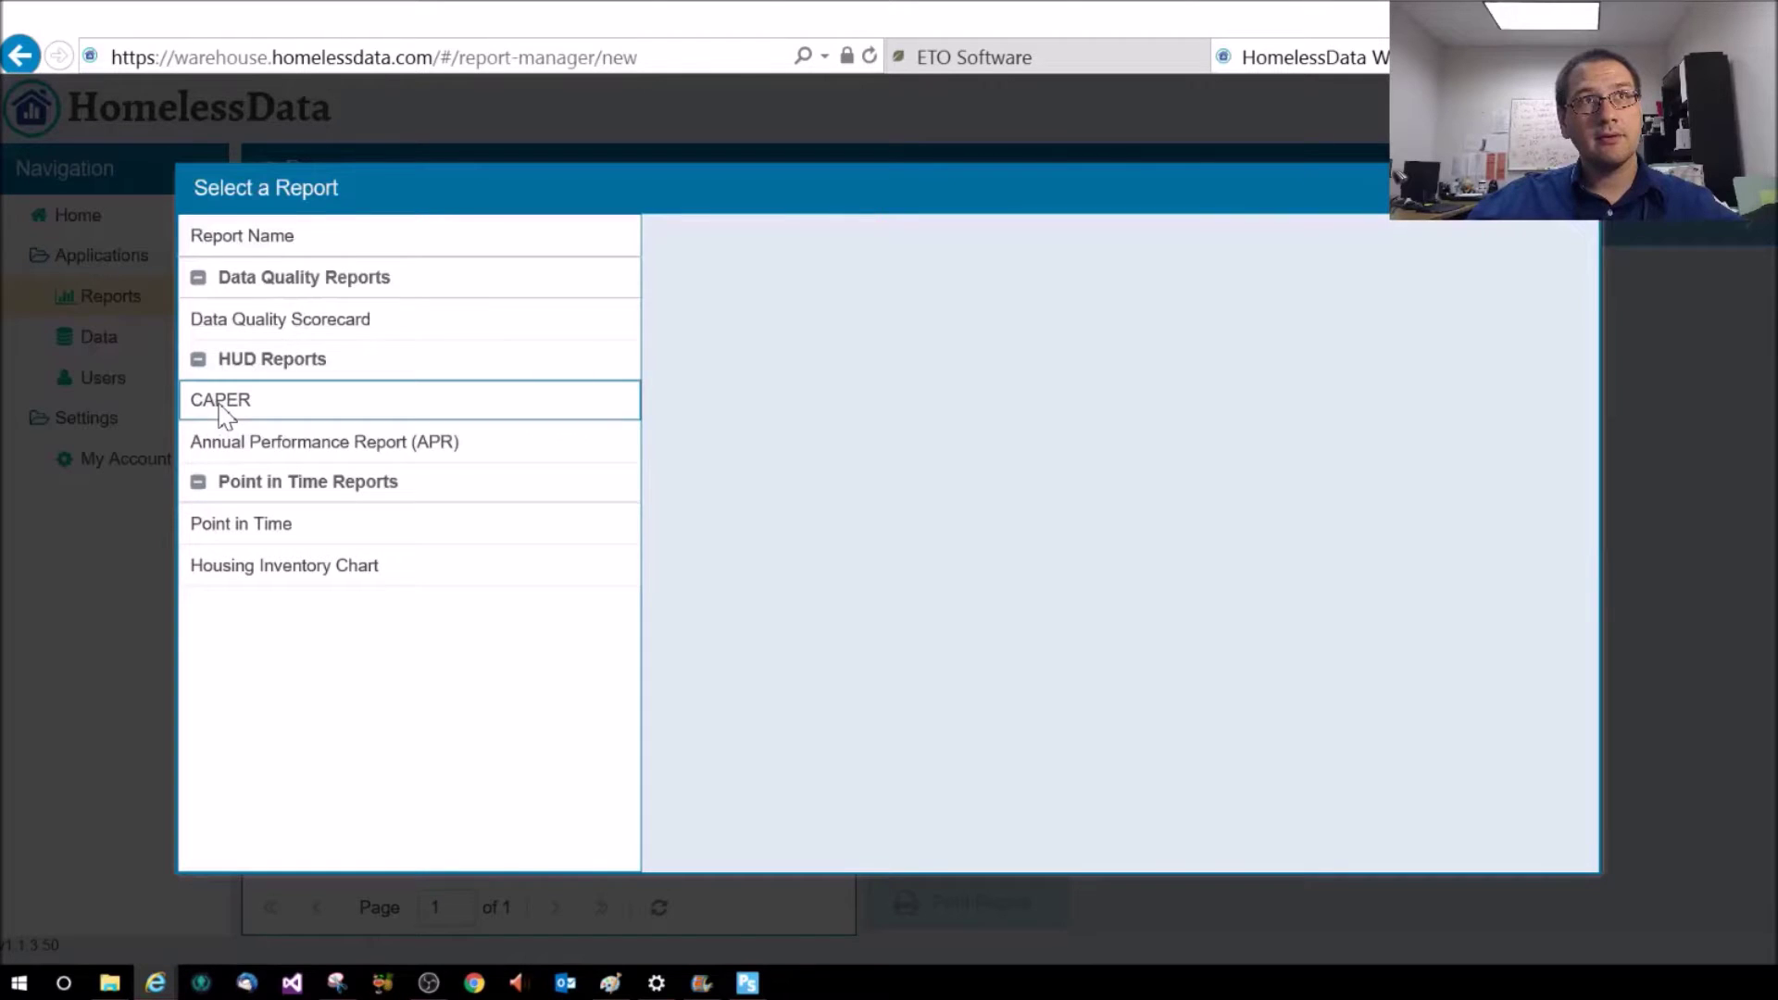
# Check the data pull's date range in ETO, then enter 10/01/2015 as the report start date
pyautogui.click(900, 306)
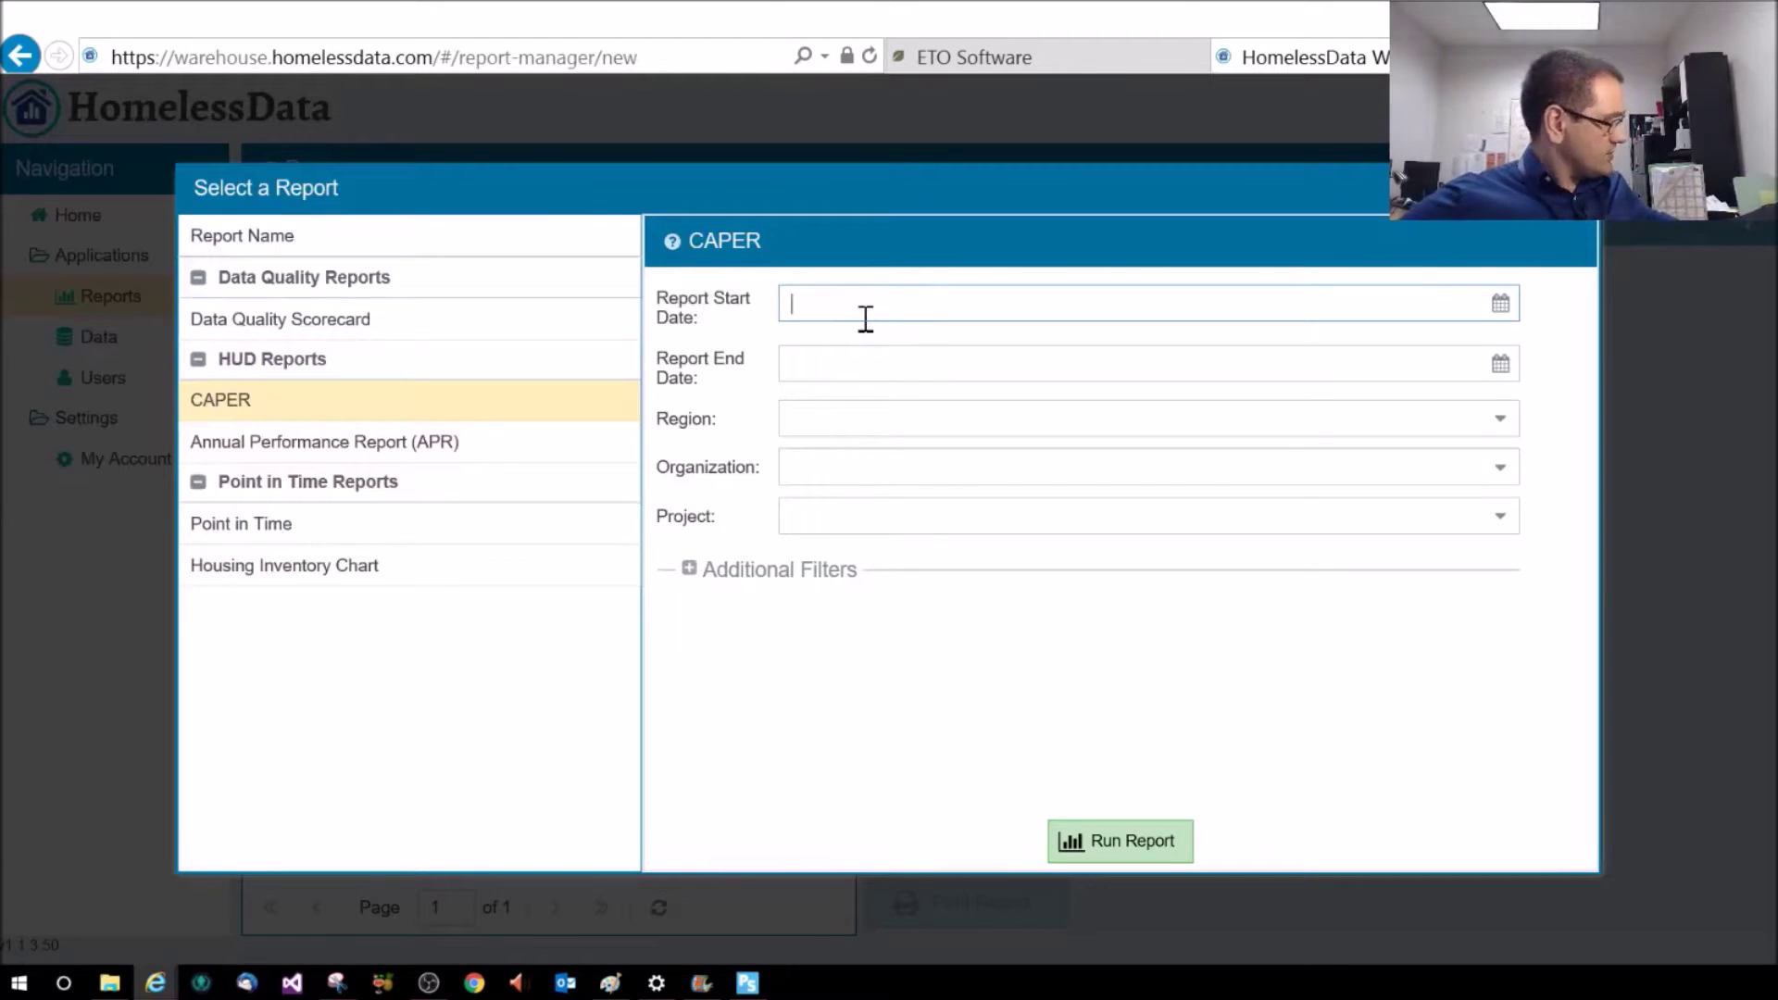
pyautogui.click(1065, 66)
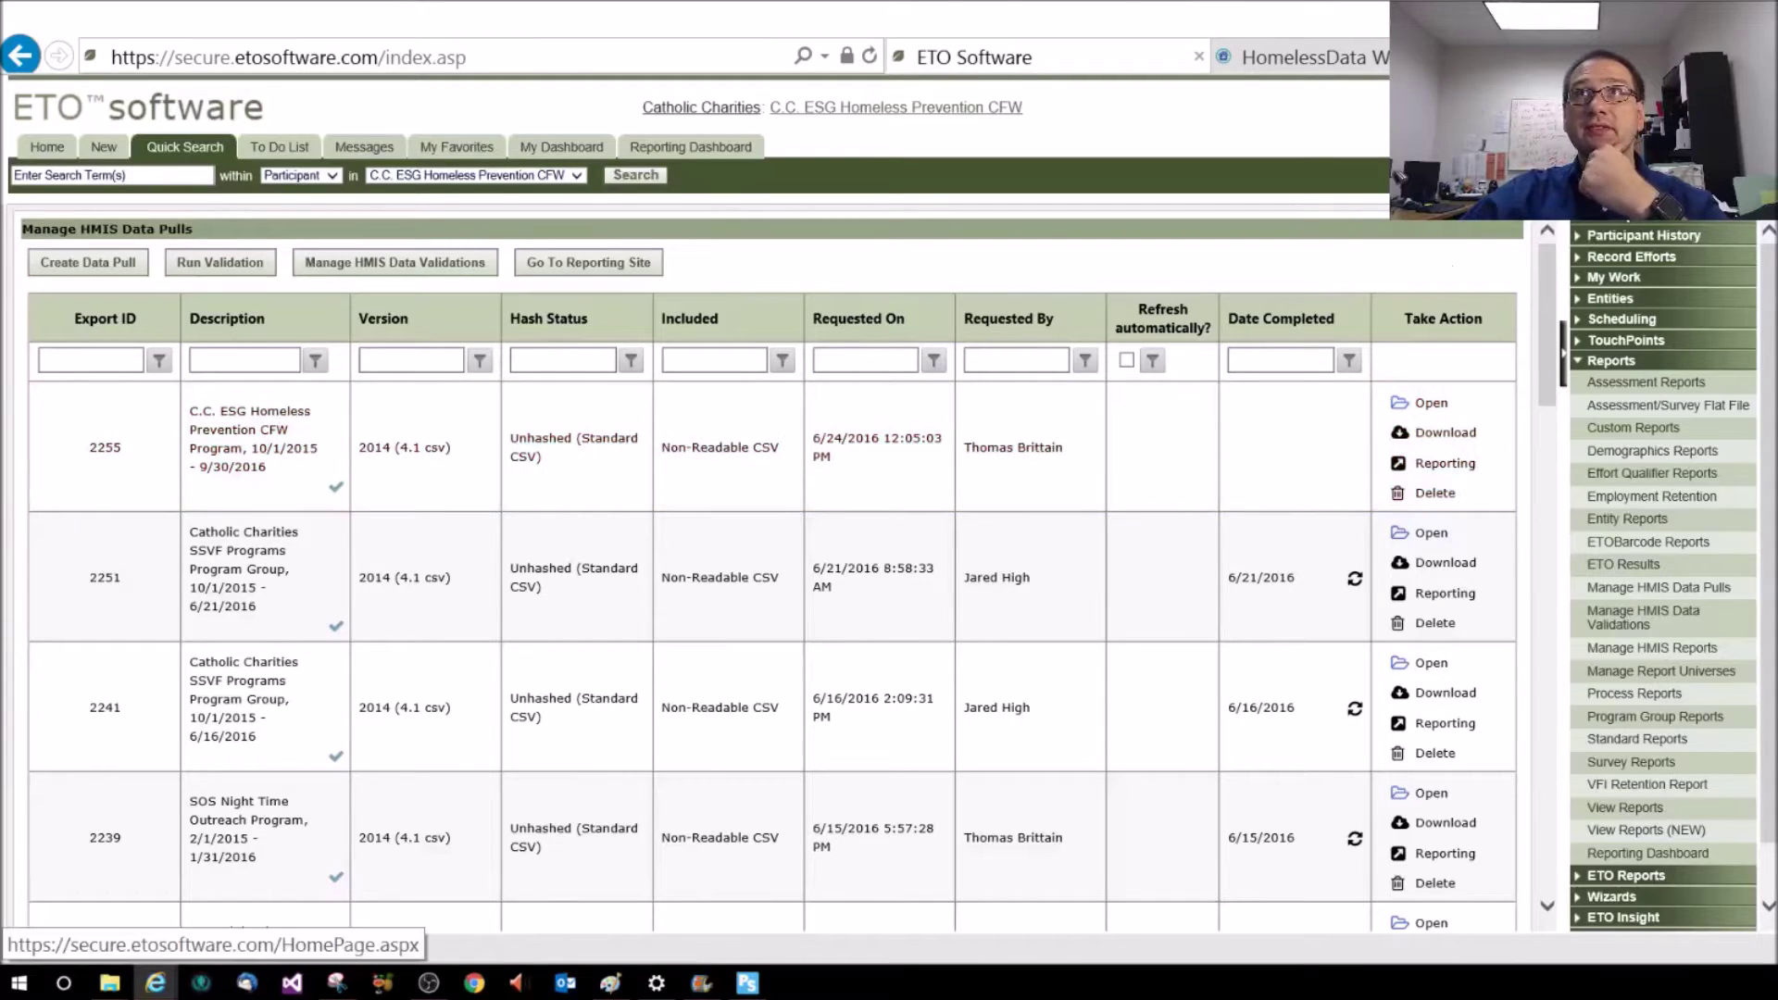
pyautogui.click(1364, 67)
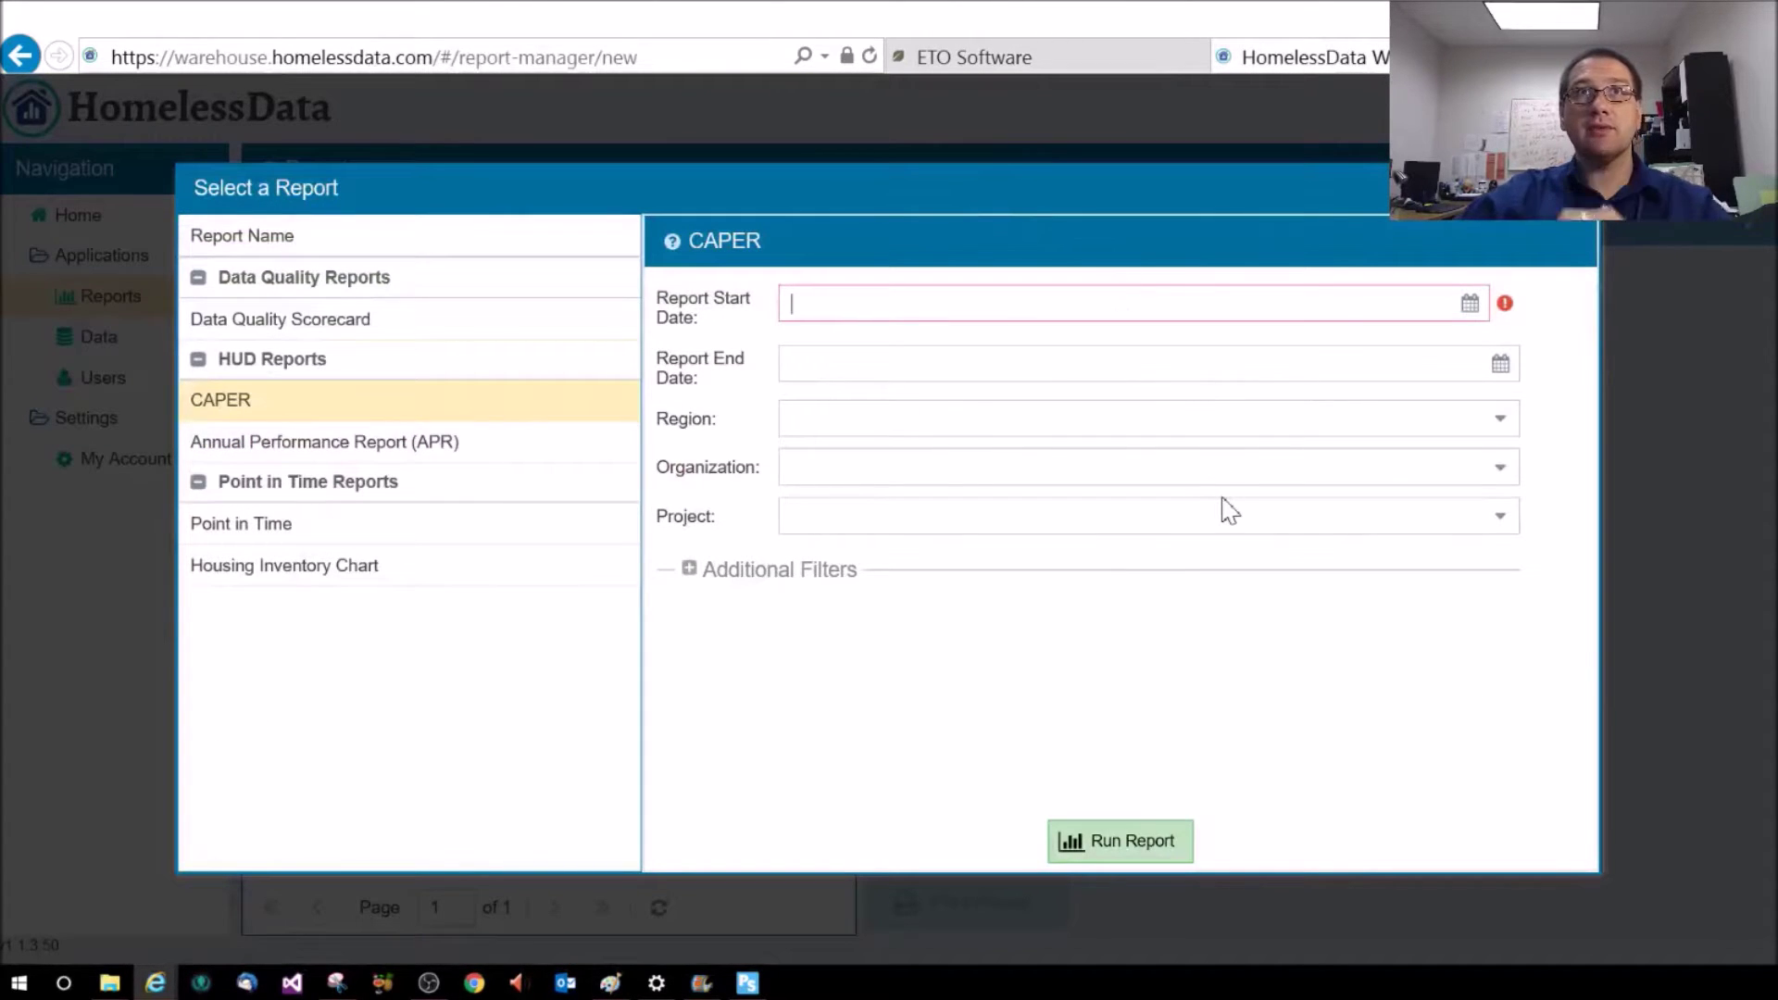
pyautogui.write('10')
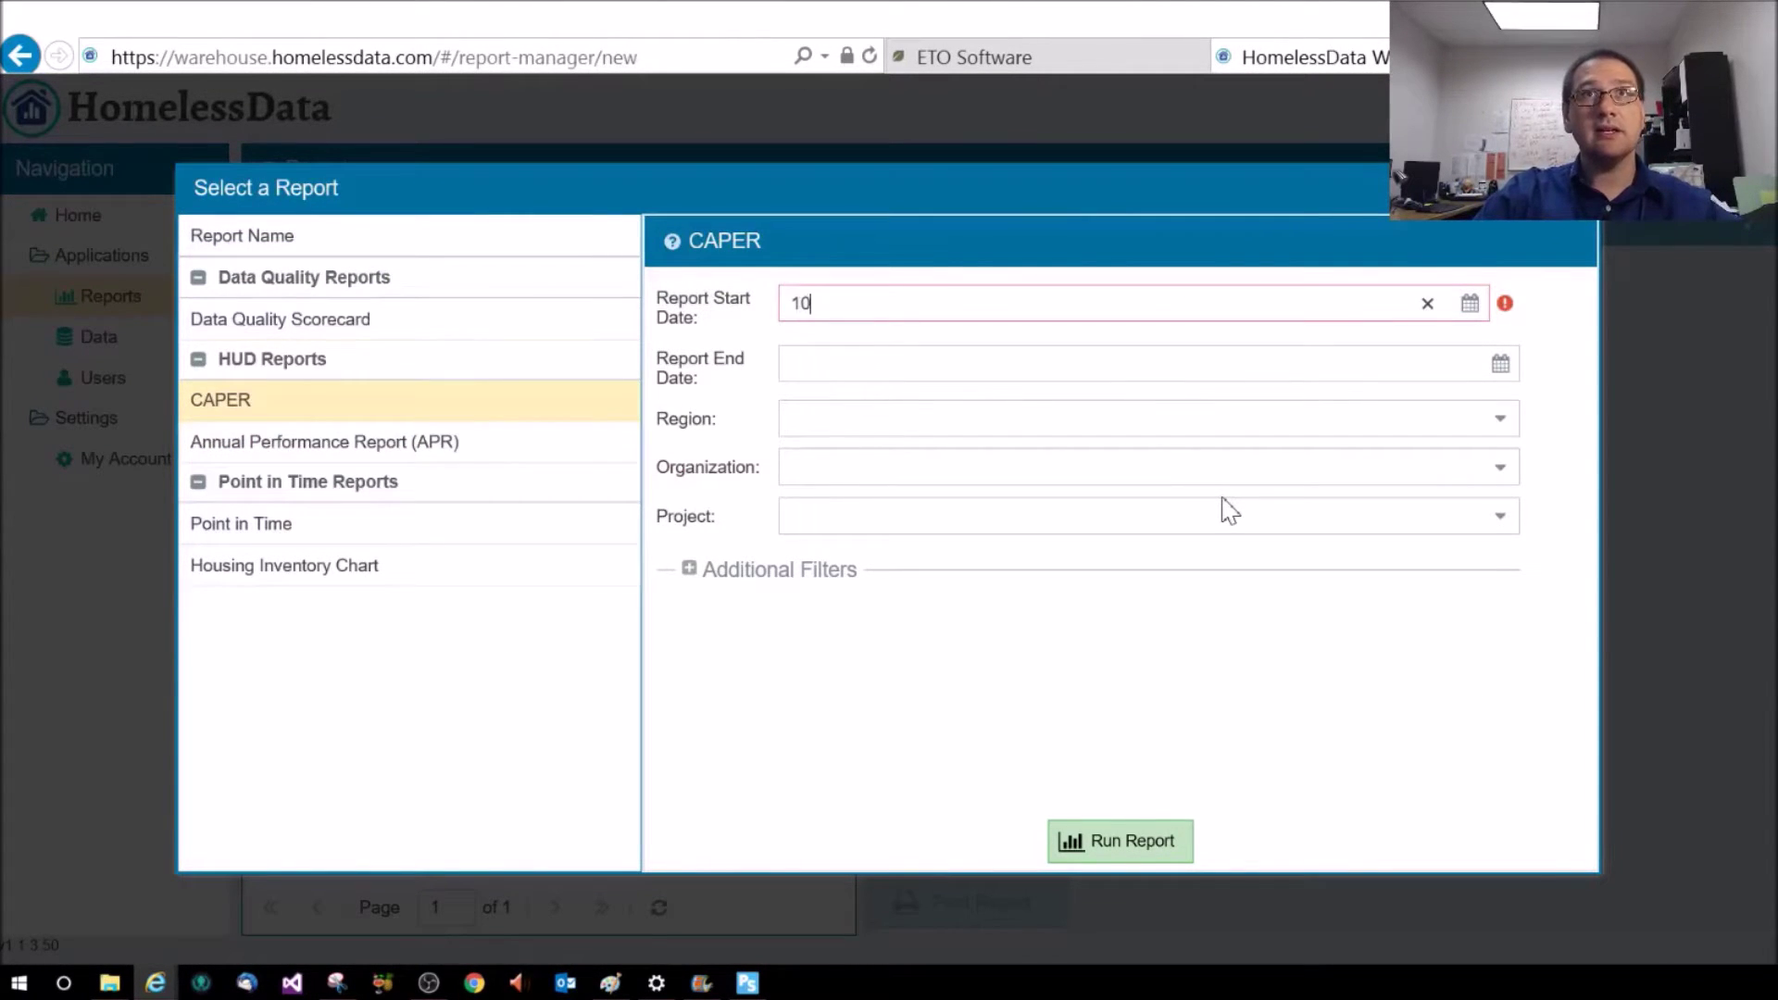
pyautogui.write('/01/2015')
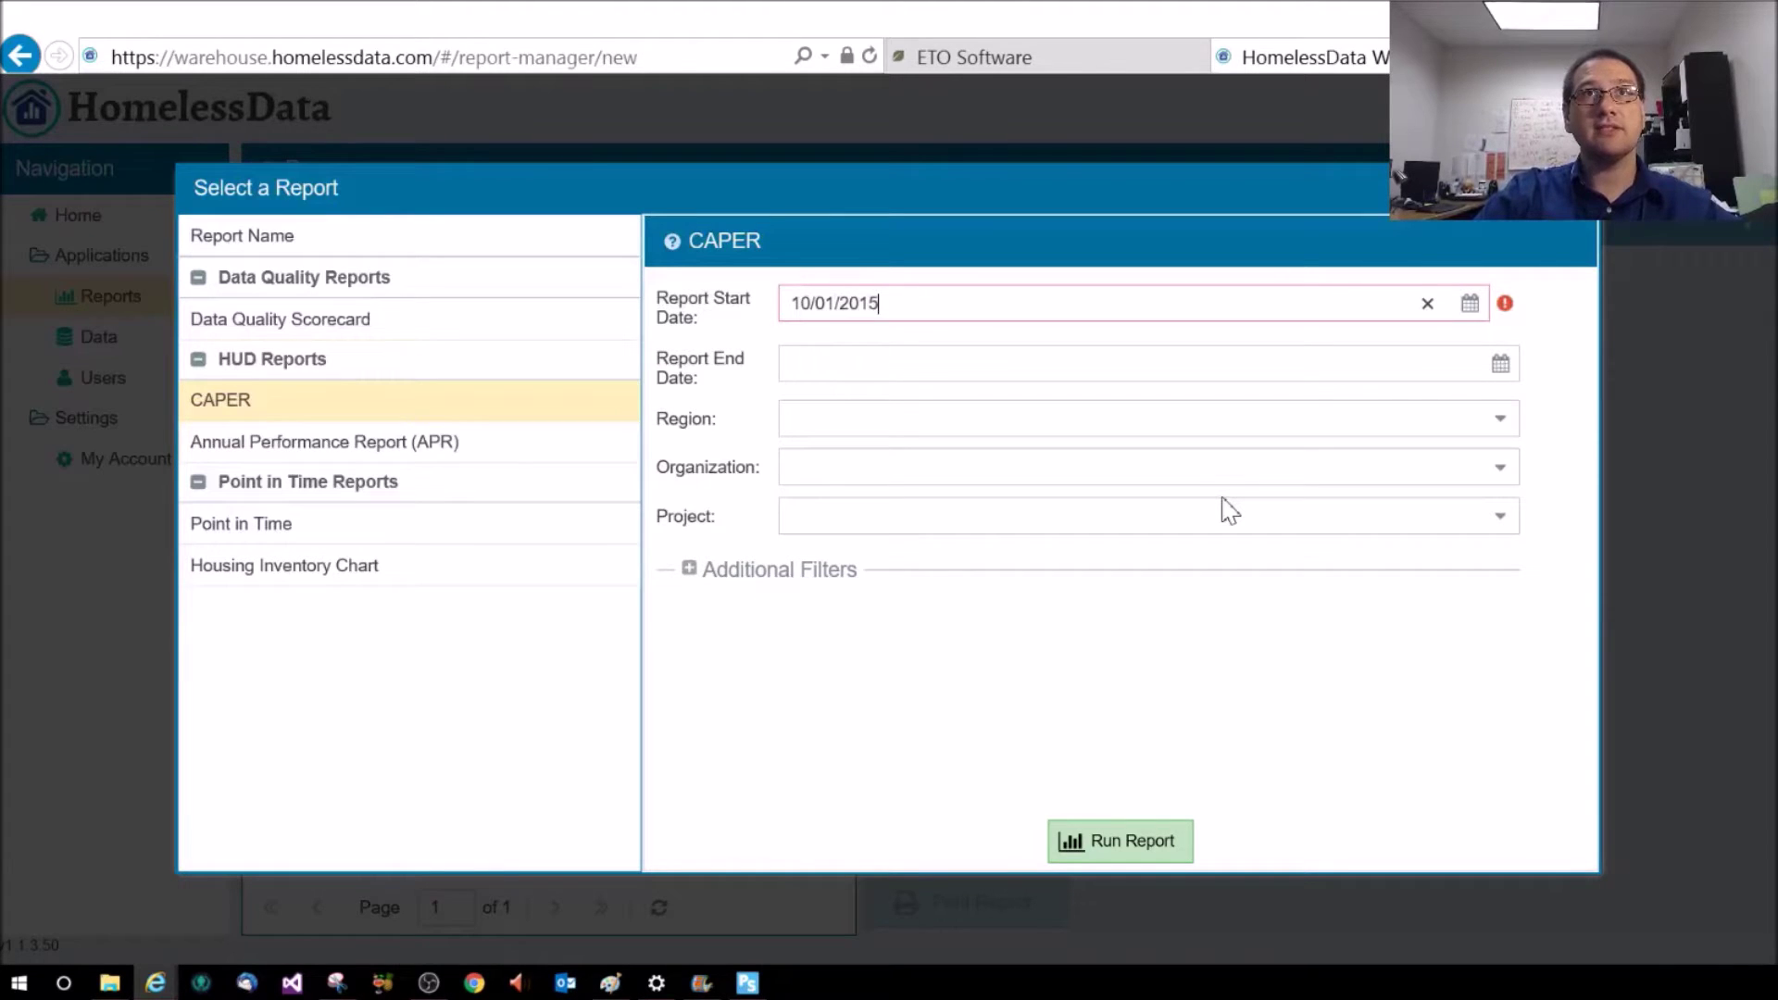
pyautogui.press('Tab')
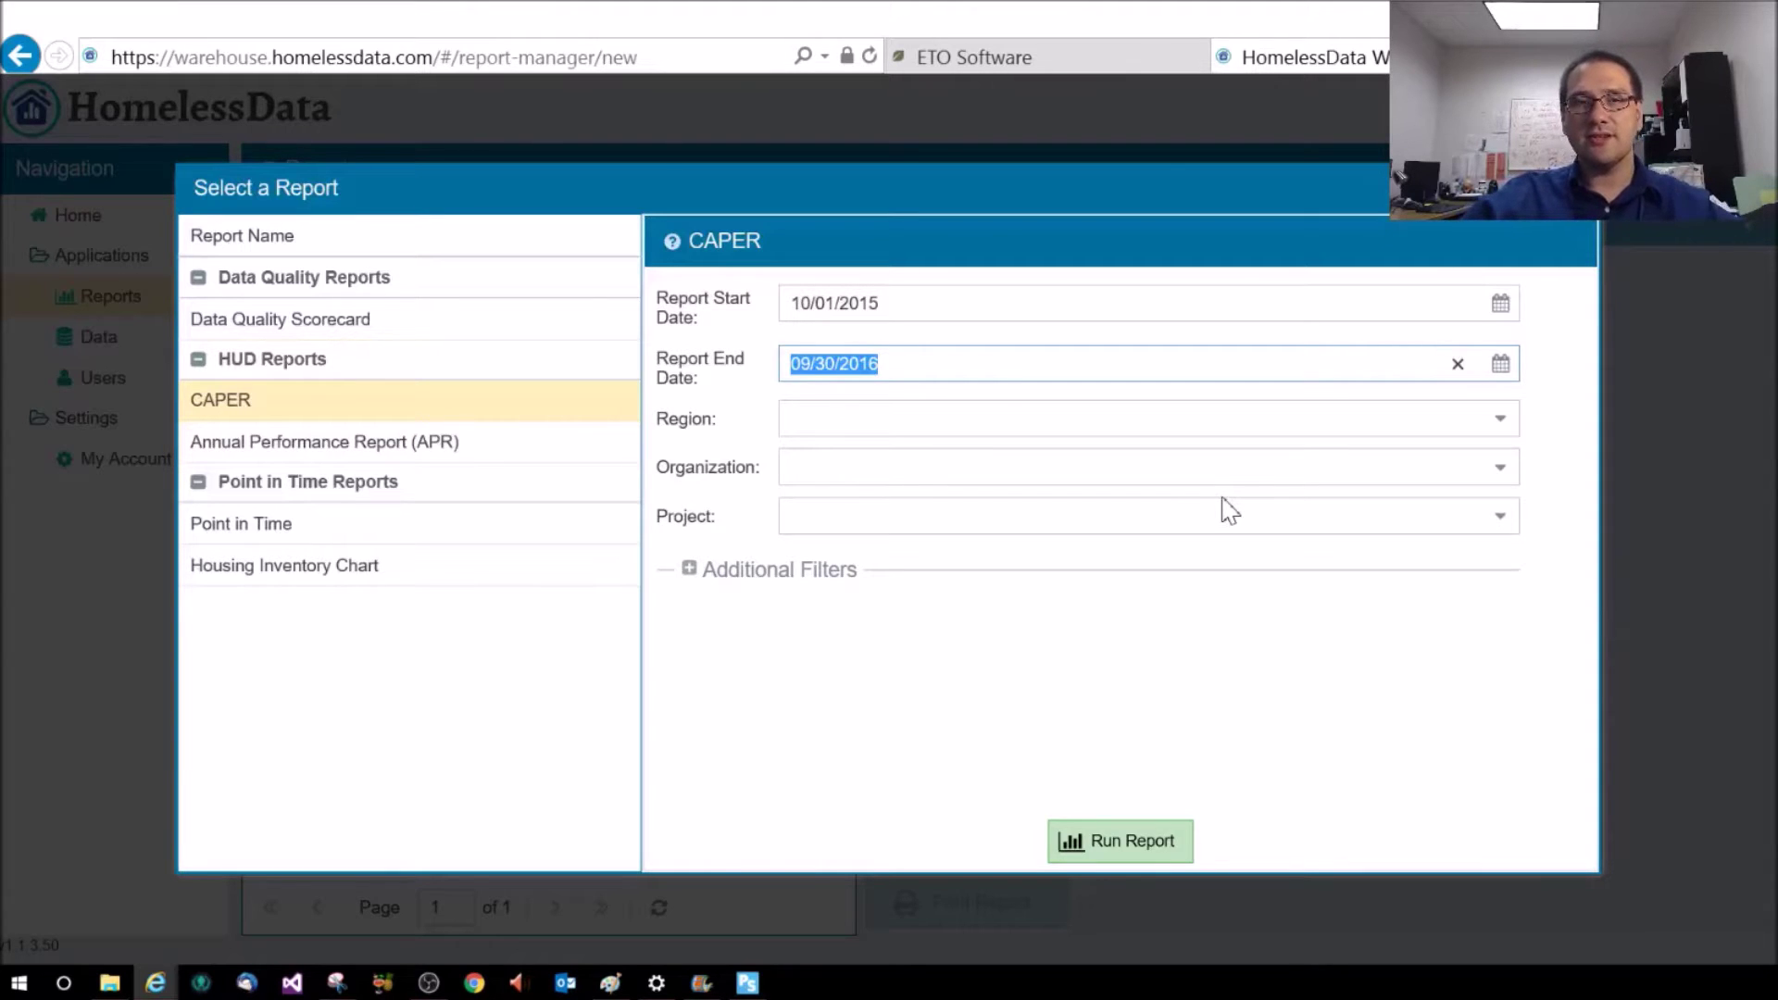
# Select Catholic Charities as the organization, then return to ETO to confirm it
pyautogui.click(946, 422)
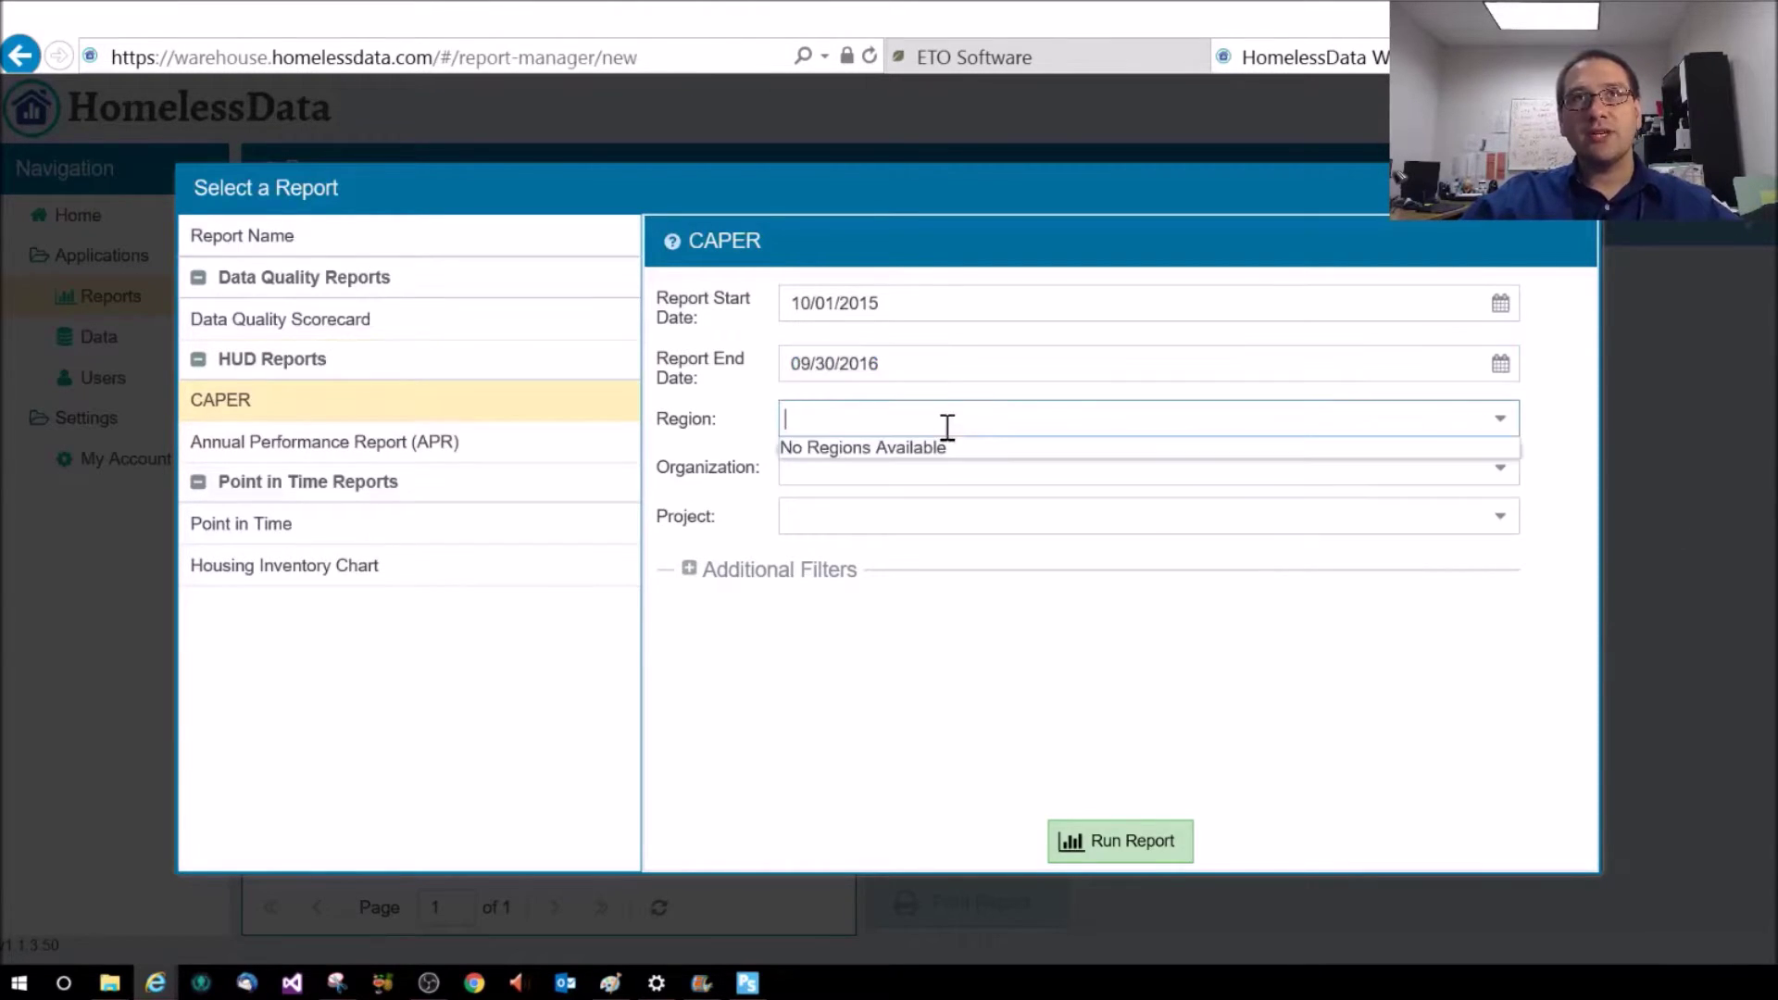
pyautogui.click(982, 474)
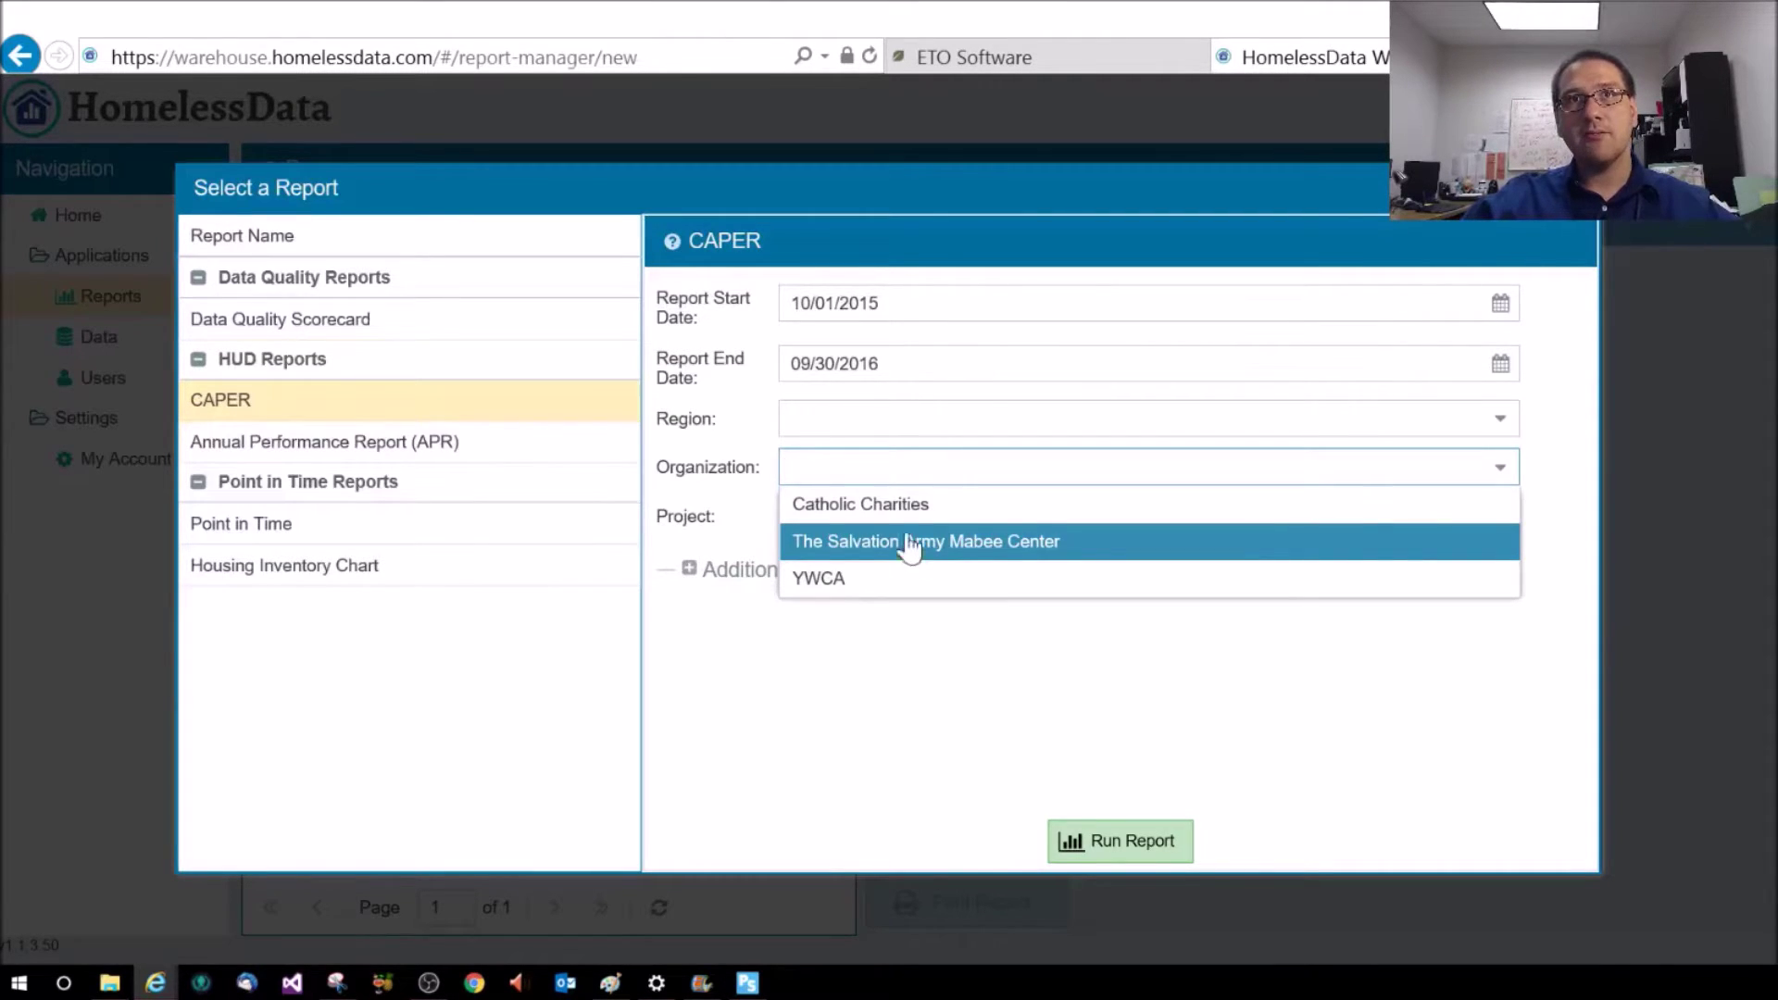
pyautogui.click(859, 508)
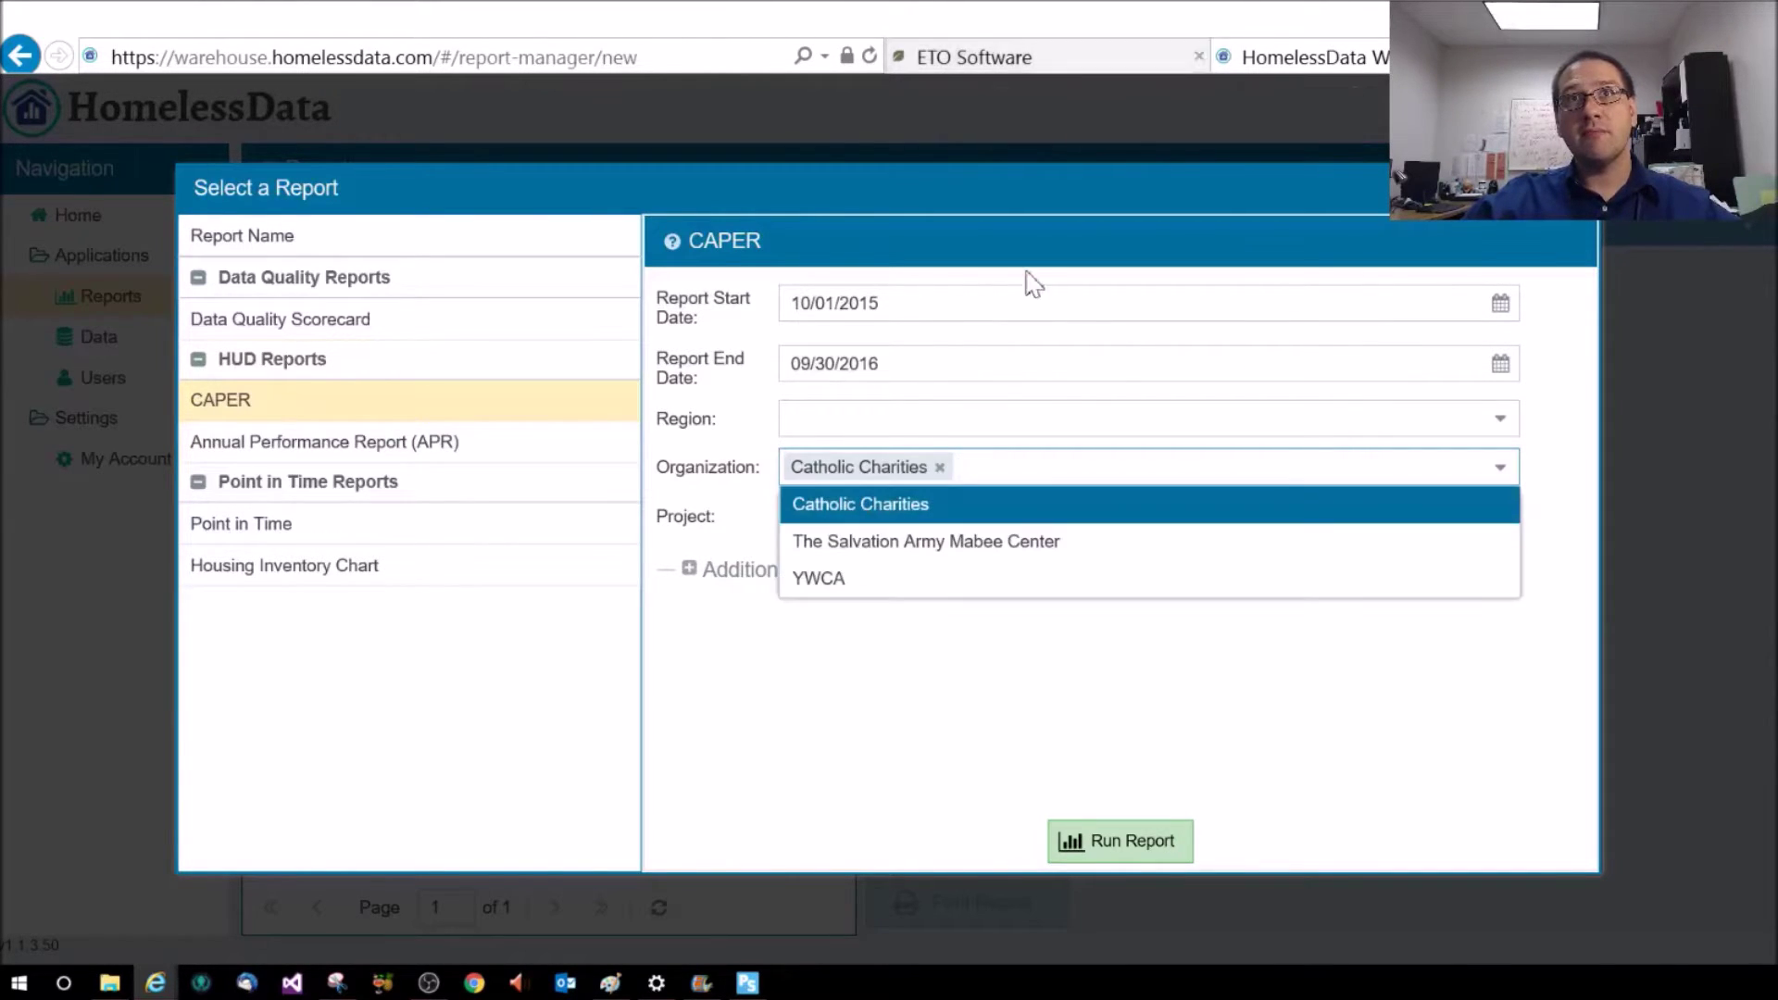
pyautogui.click(1063, 67)
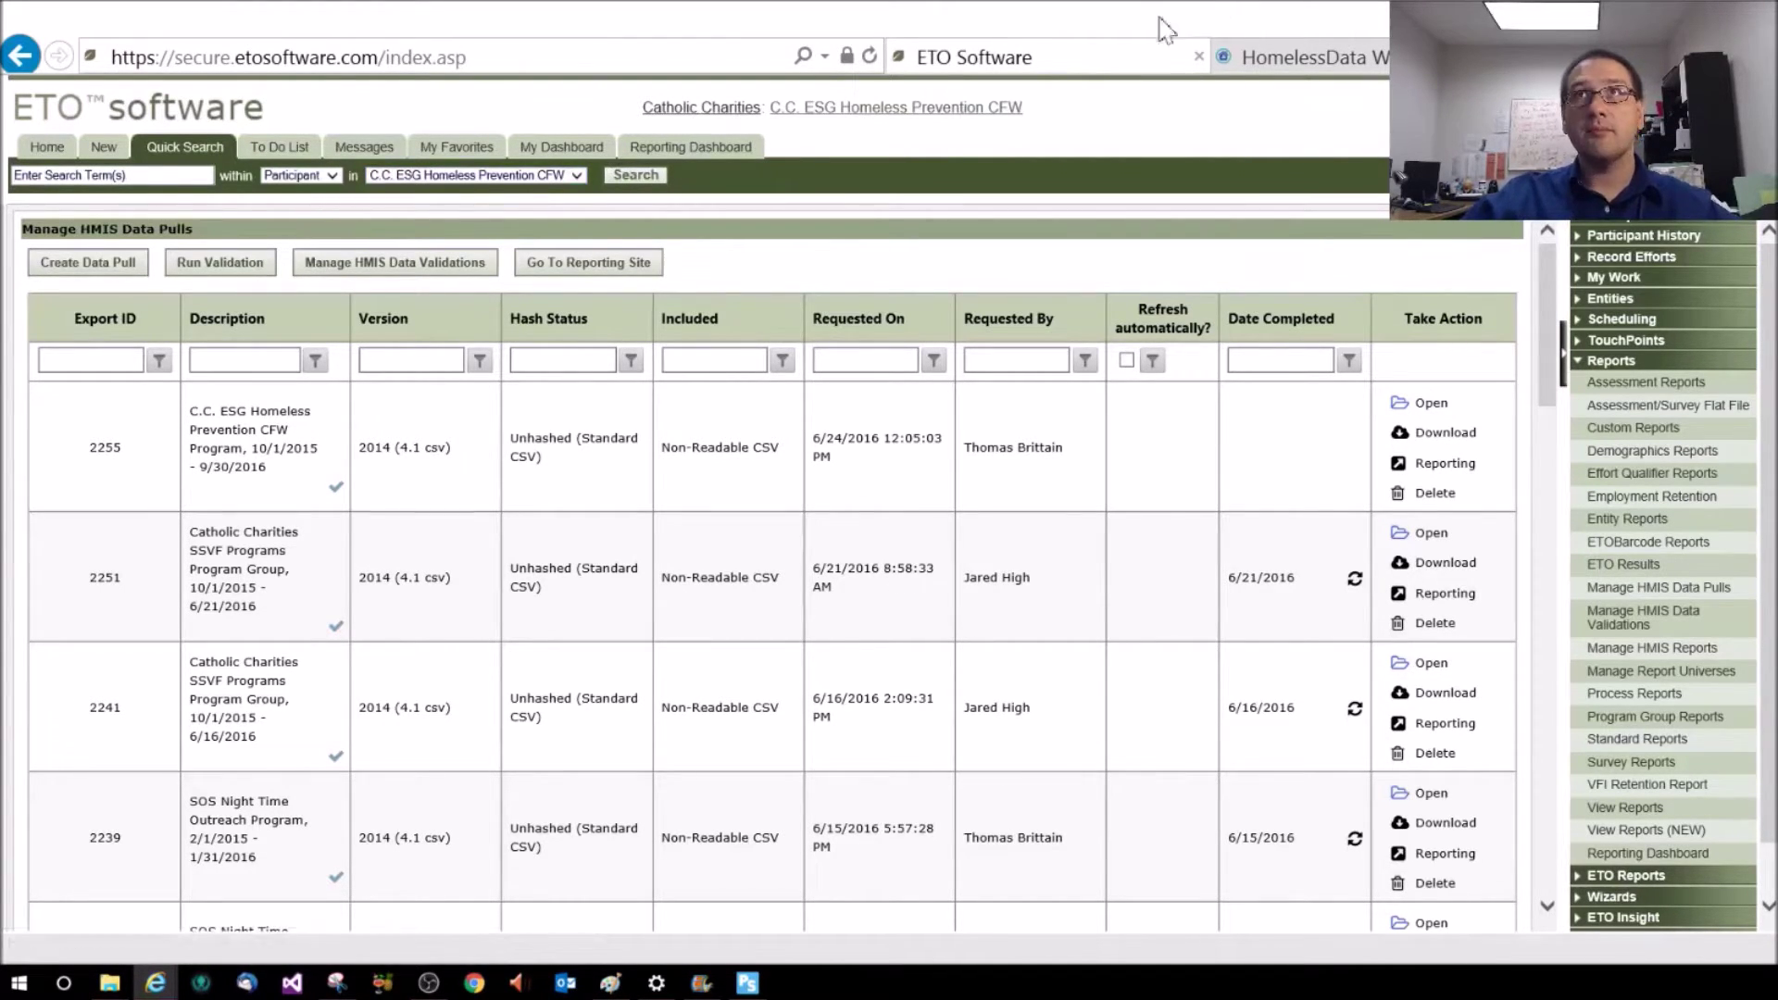
# Switch back to the HomelessData CAPER form for Catholic Charities
pyautogui.click(1306, 58)
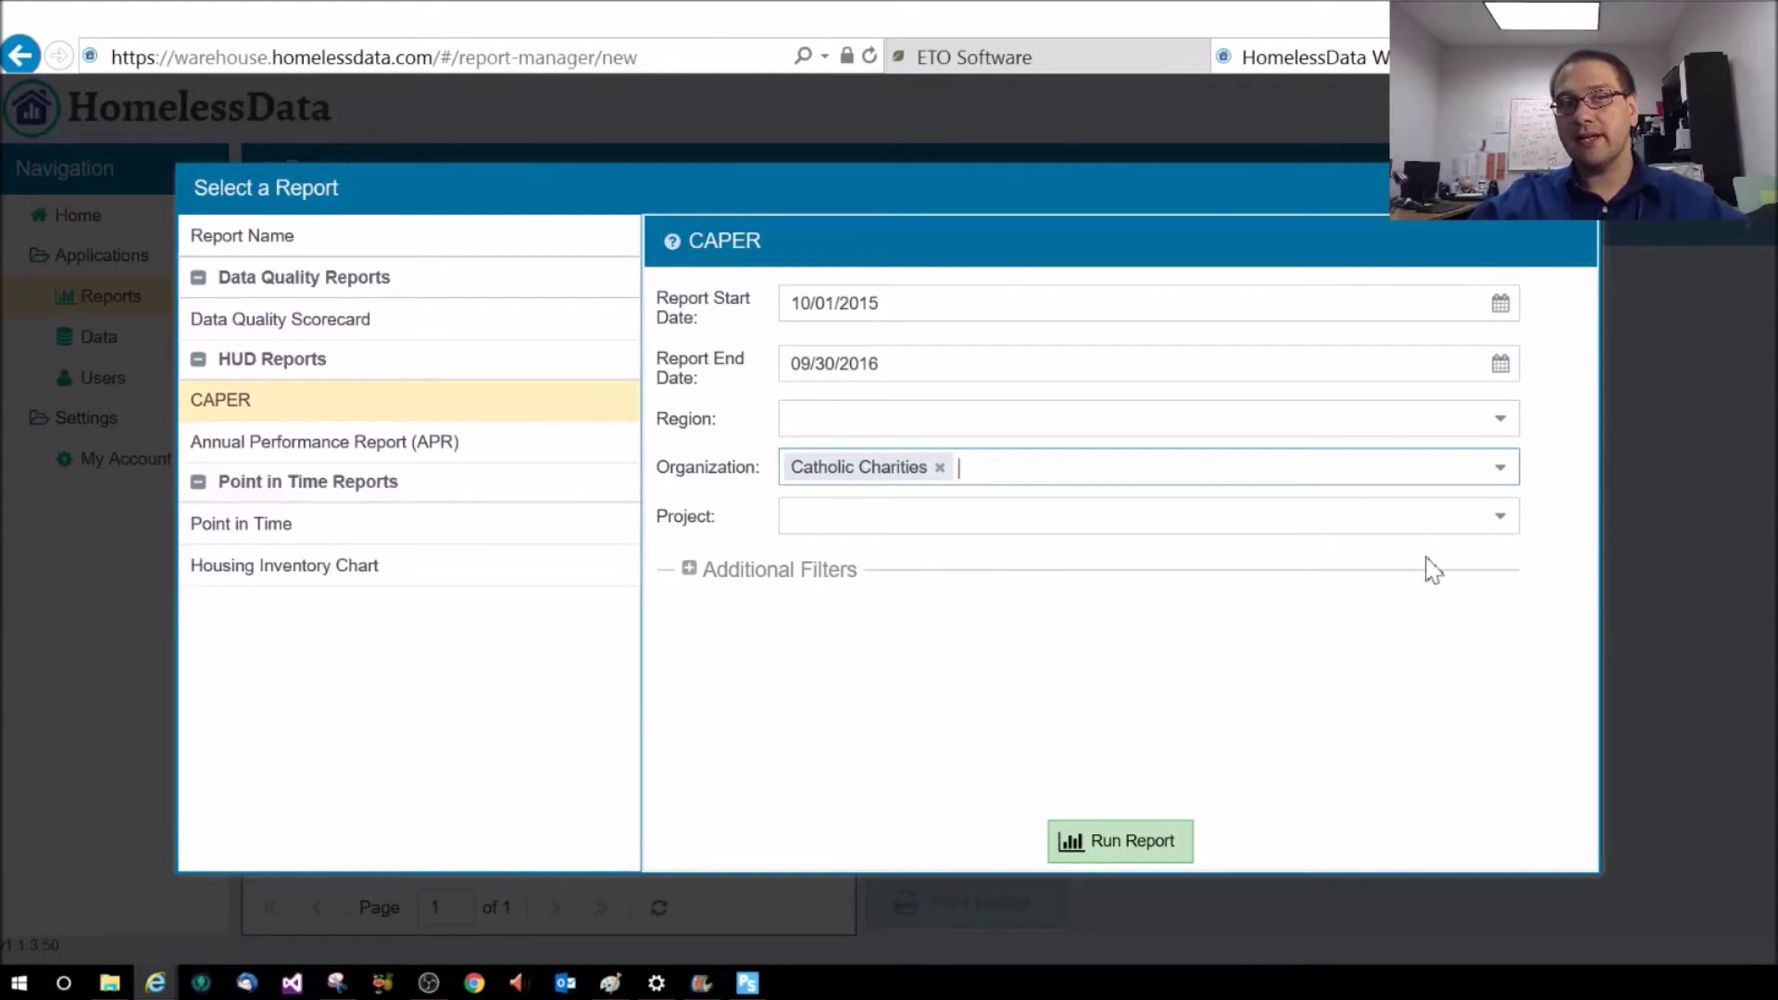
# Leave Project unselected so all projects are included, and run the CAPER report
pyautogui.click(1495, 528)
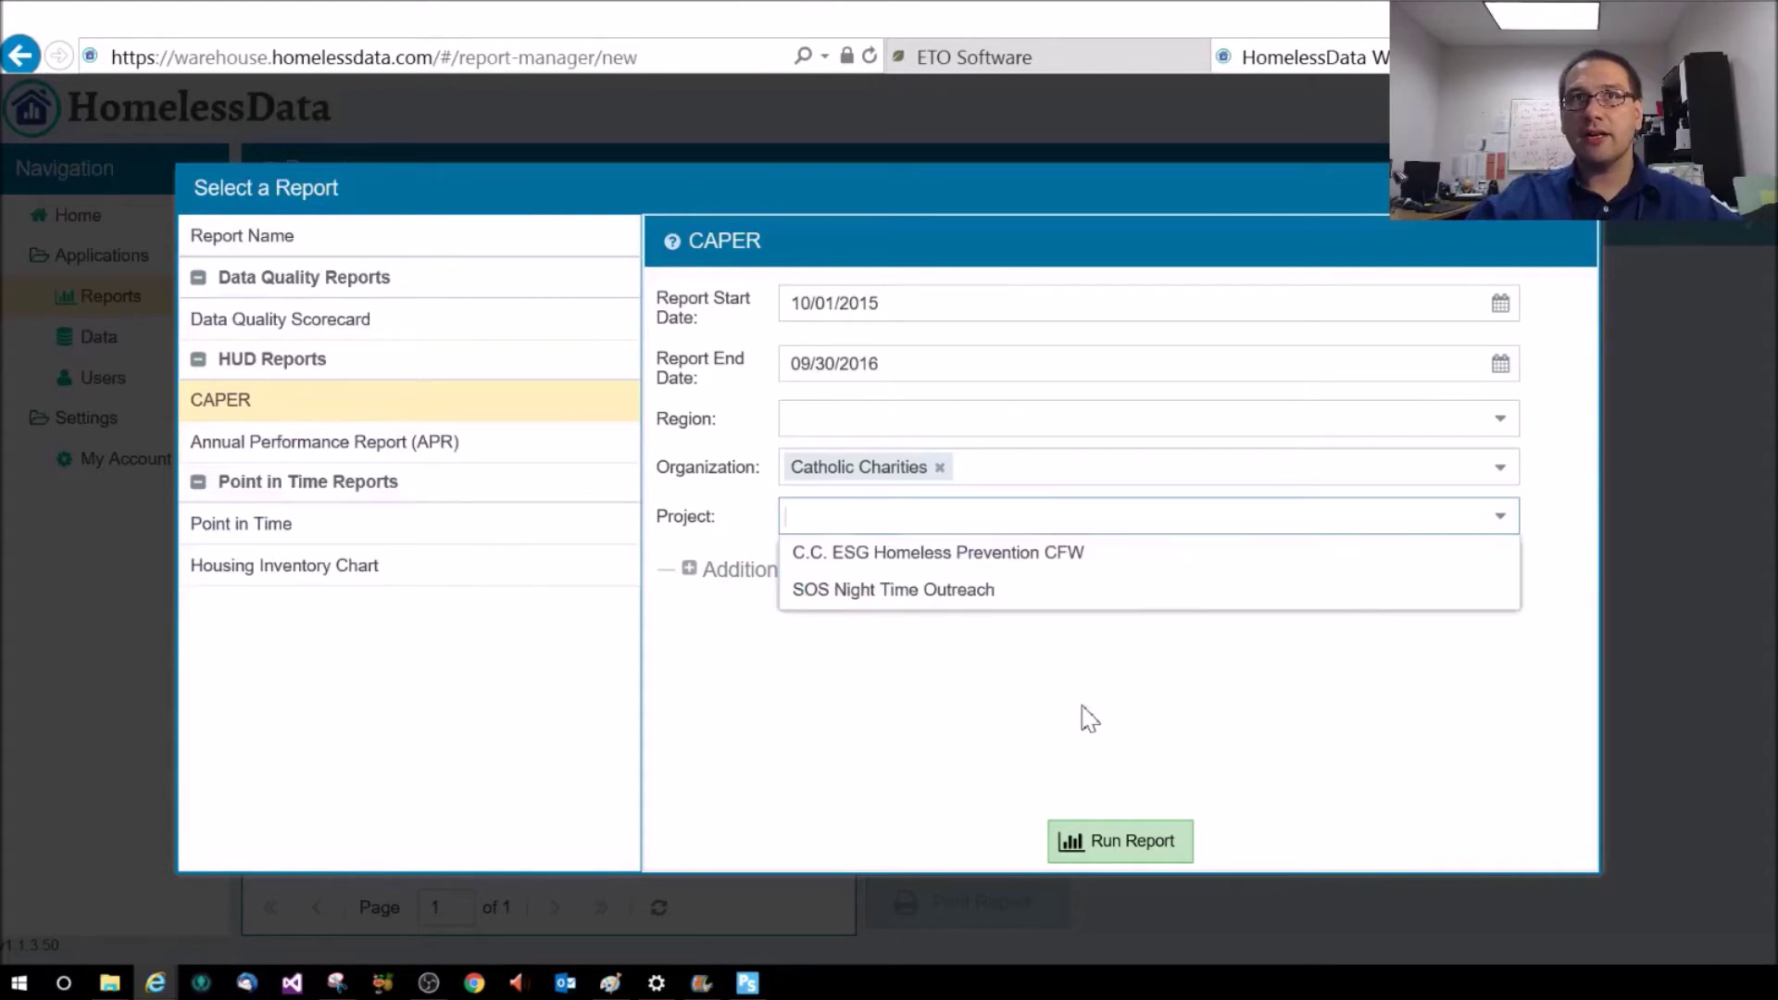
pyautogui.hotkey('shift', 'Tab')
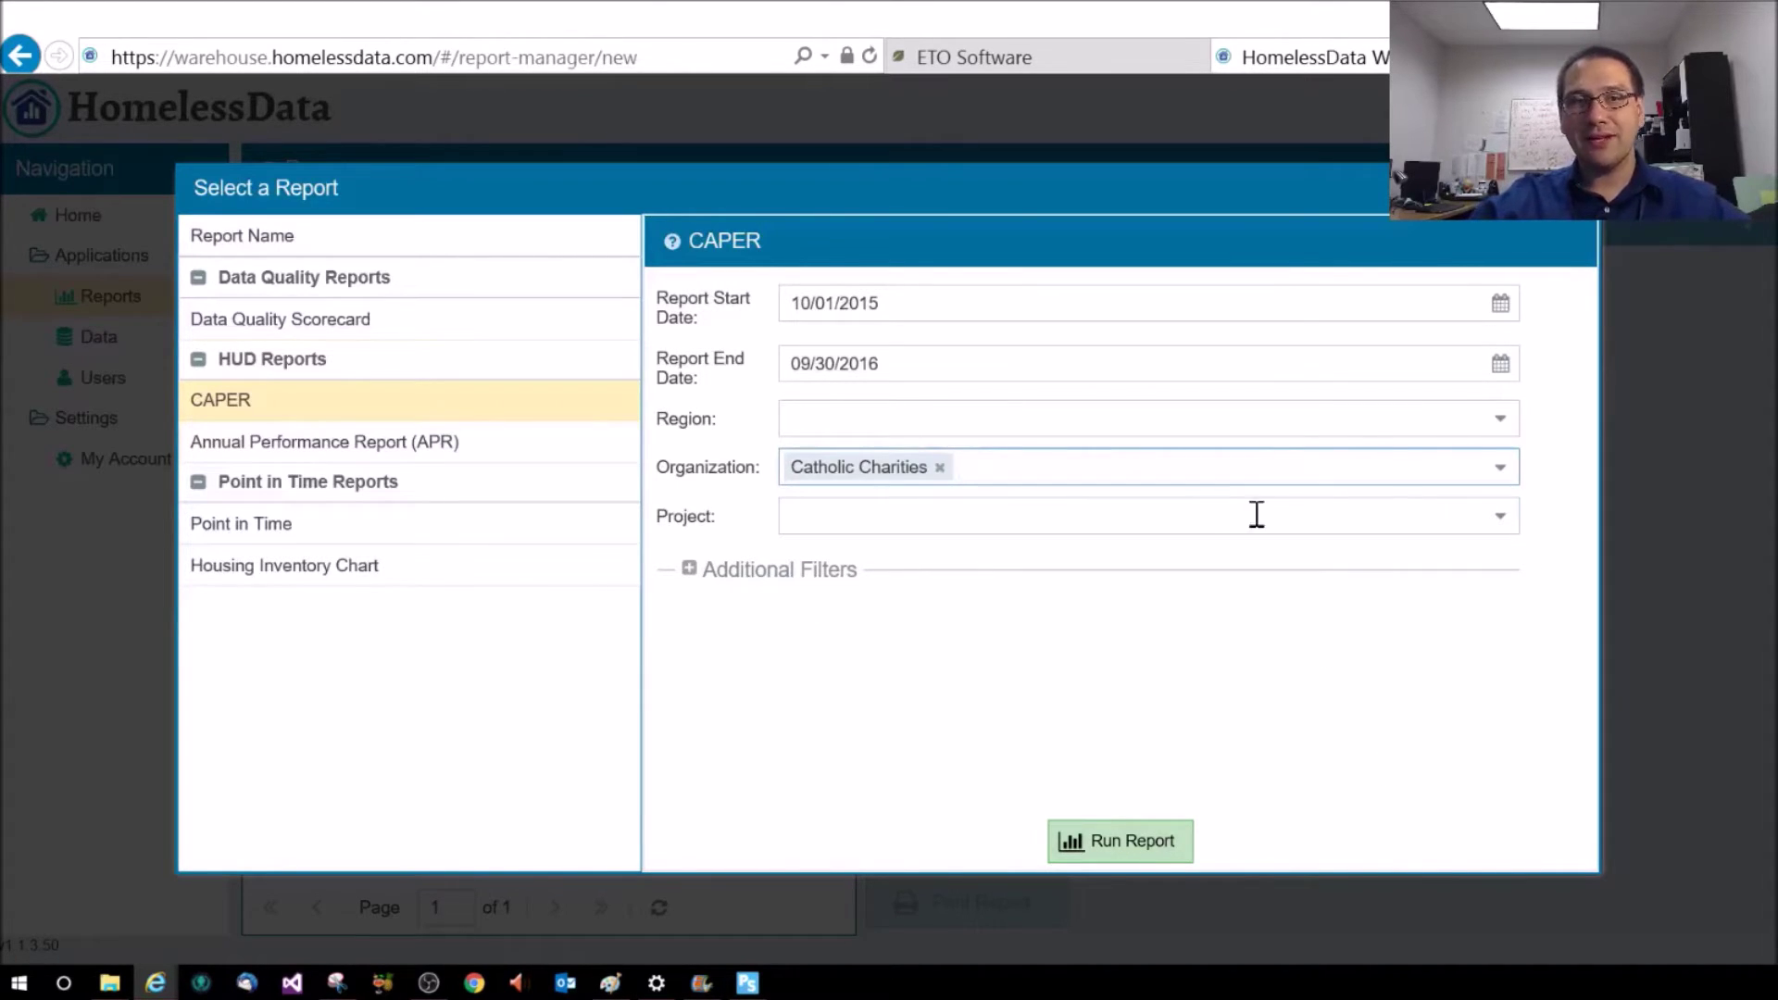
pyautogui.click(1500, 529)
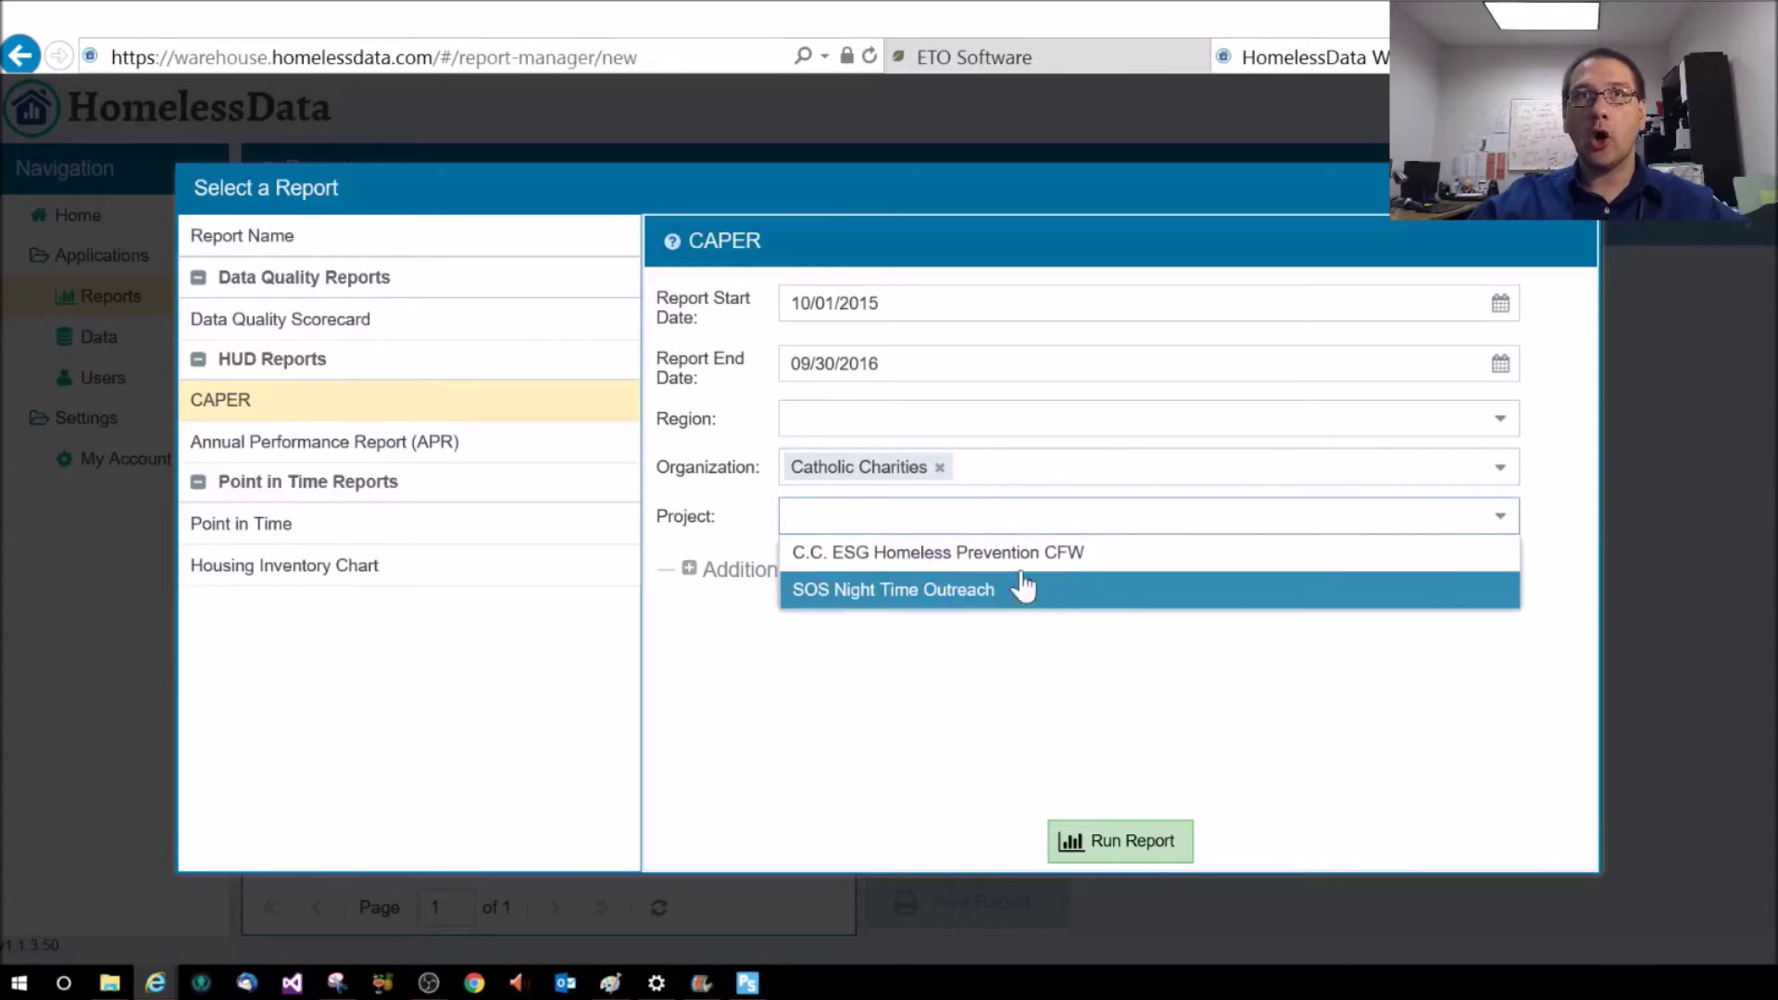
pyautogui.click(1347, 746)
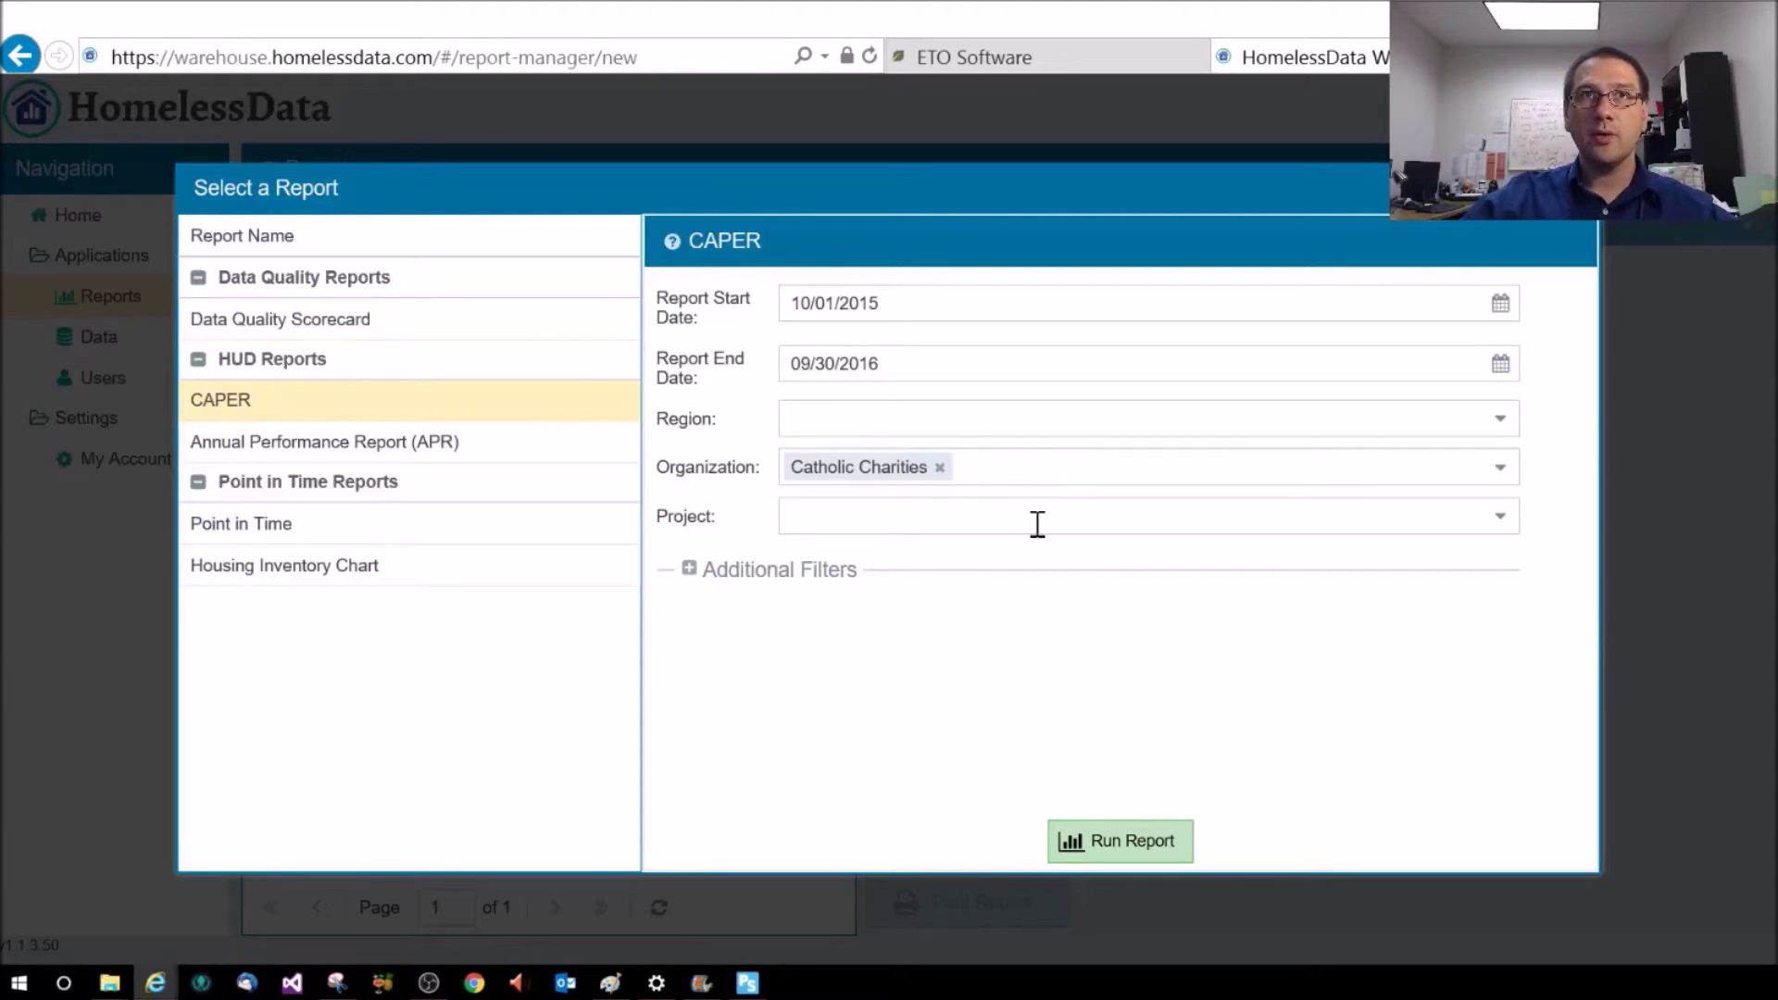
pyautogui.click(1142, 850)
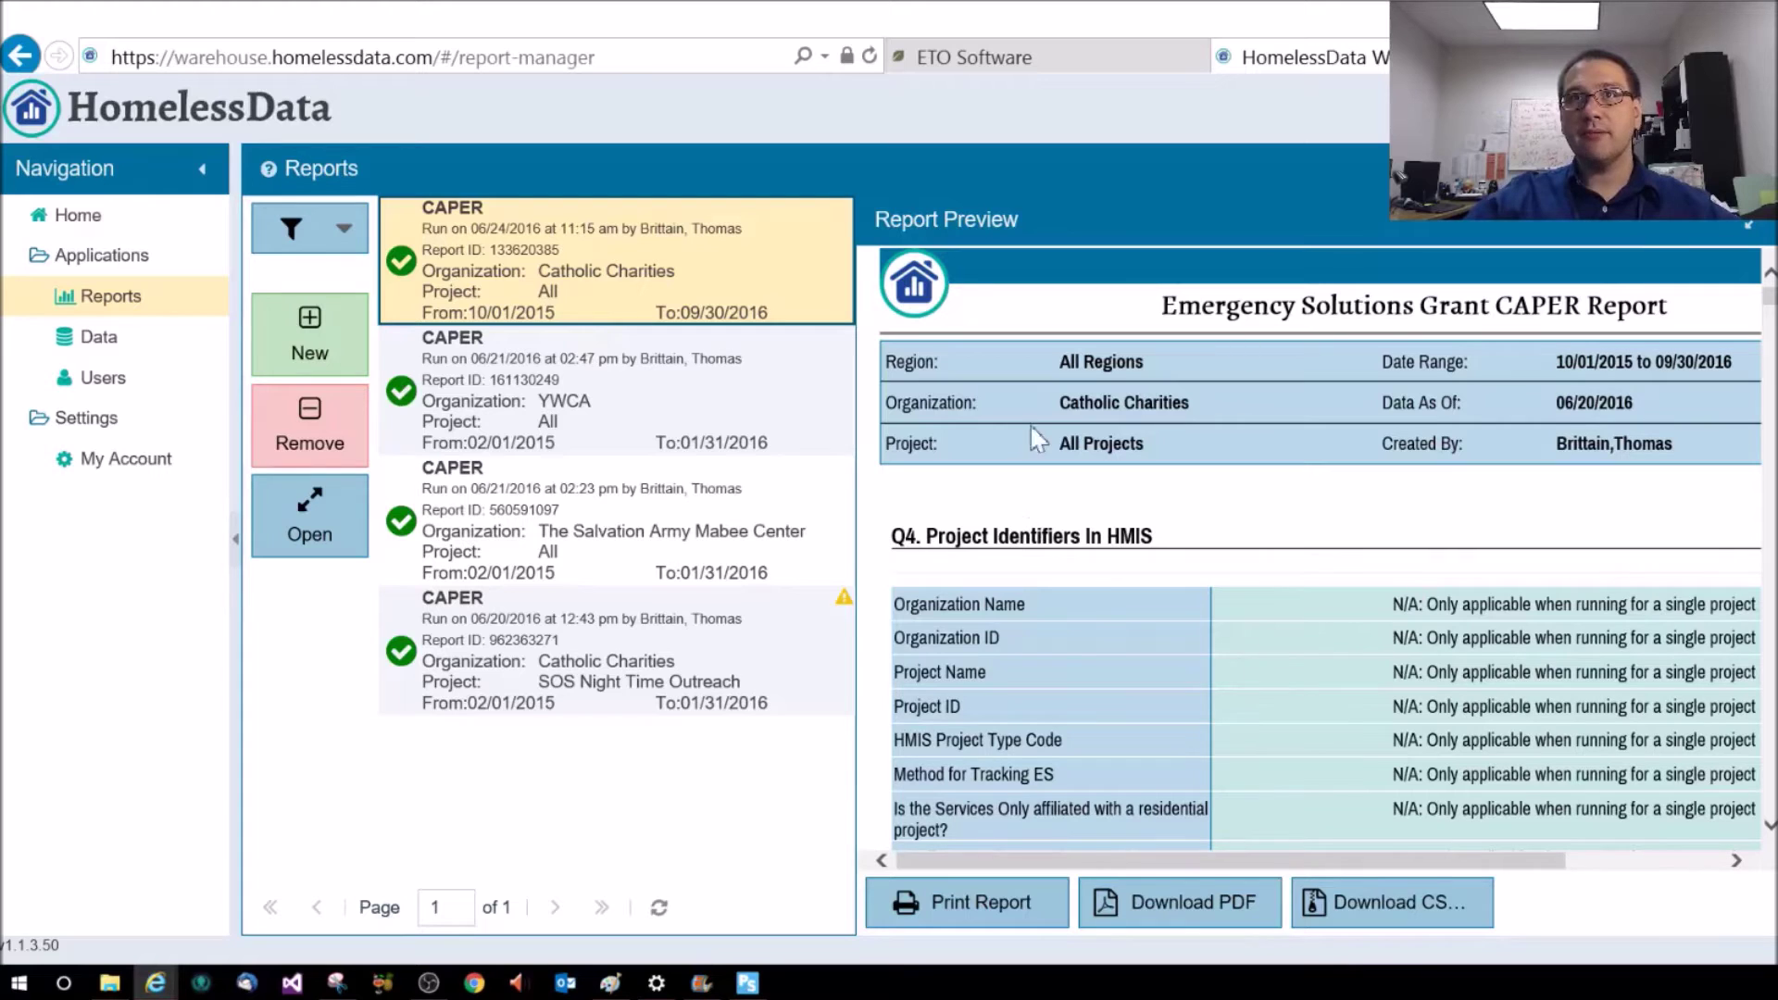
# Scroll through the CAPER report preview for Catholic Charities, 10/01/2015 to 09/30/2016
pyautogui.moveTo(1110, 860); pyautogui.dragTo(1266, 862)
pyautogui.click(1311, 903)
pyautogui.moveTo(1770, 313)
pyautogui.mouseDown()
pyautogui.moveTo(1770, 404)
pyautogui.moveTo(1771, 294)
pyautogui.moveTo(1747, 815)
pyautogui.moveTo(1770, 278)
pyautogui.mouseUp()
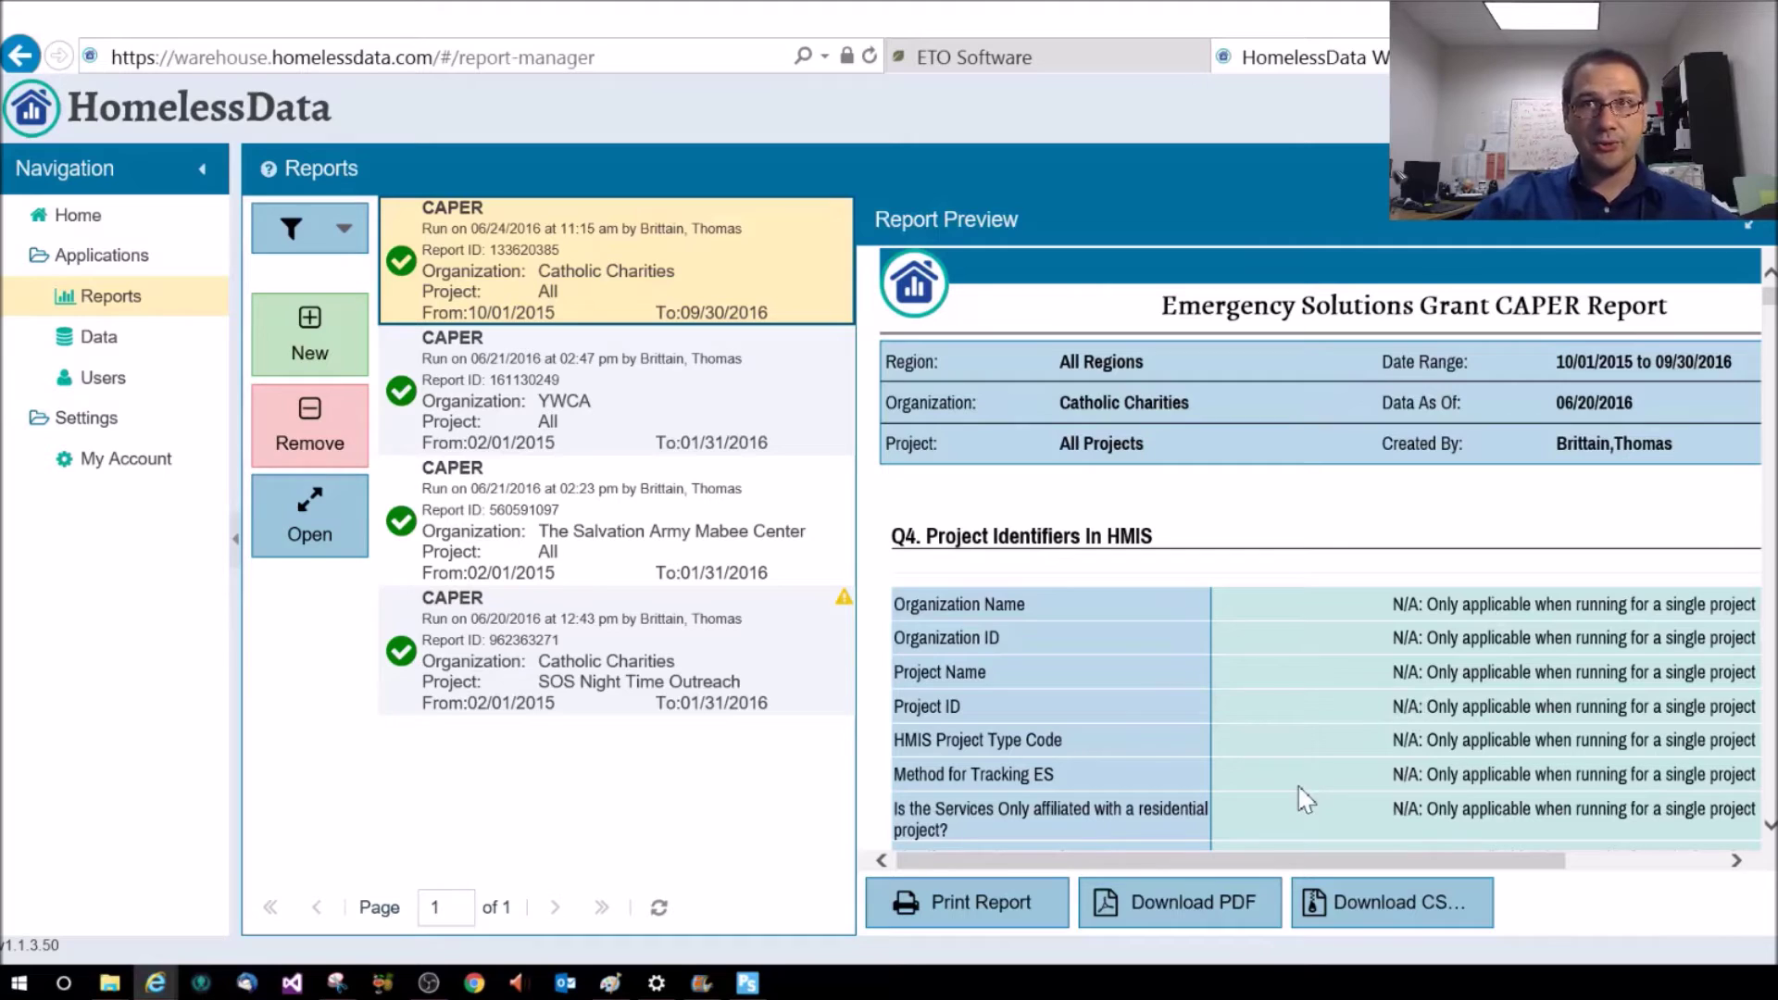
# Download the CSV package to the Desktop as CC_HOMELESS_PREVENTION_10012015_09302016.zip
pyautogui.click(1418, 915)
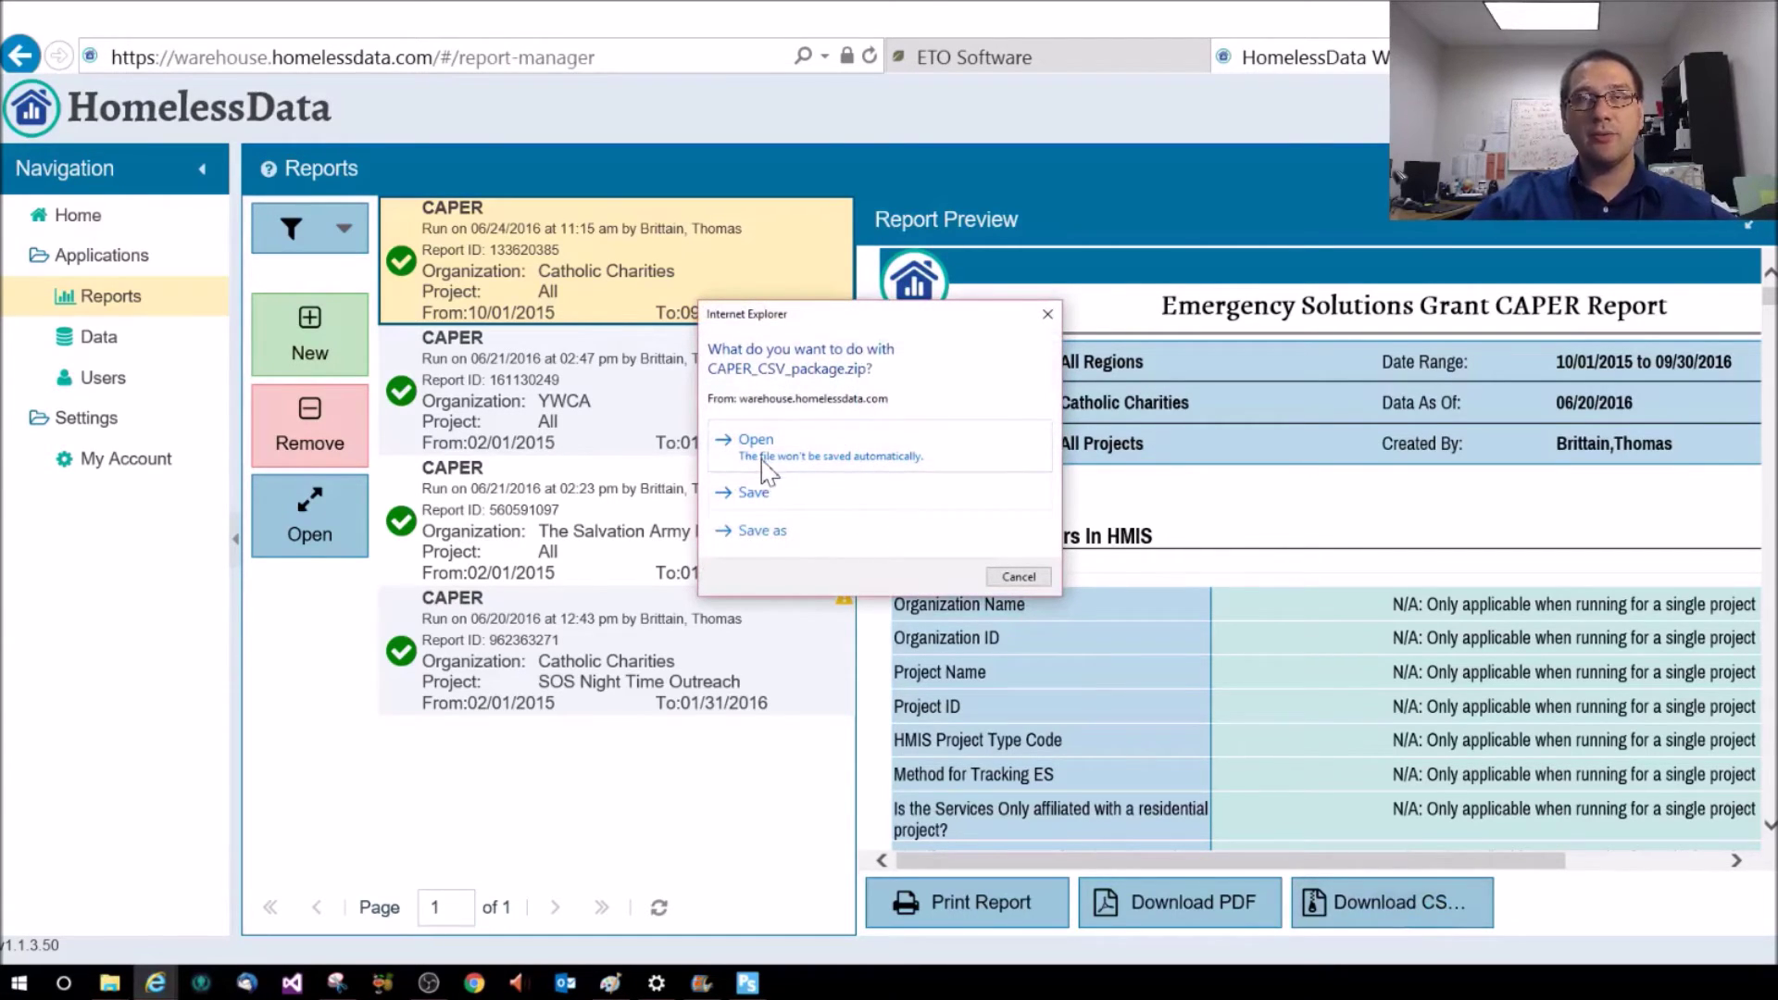
pyautogui.click(797, 537)
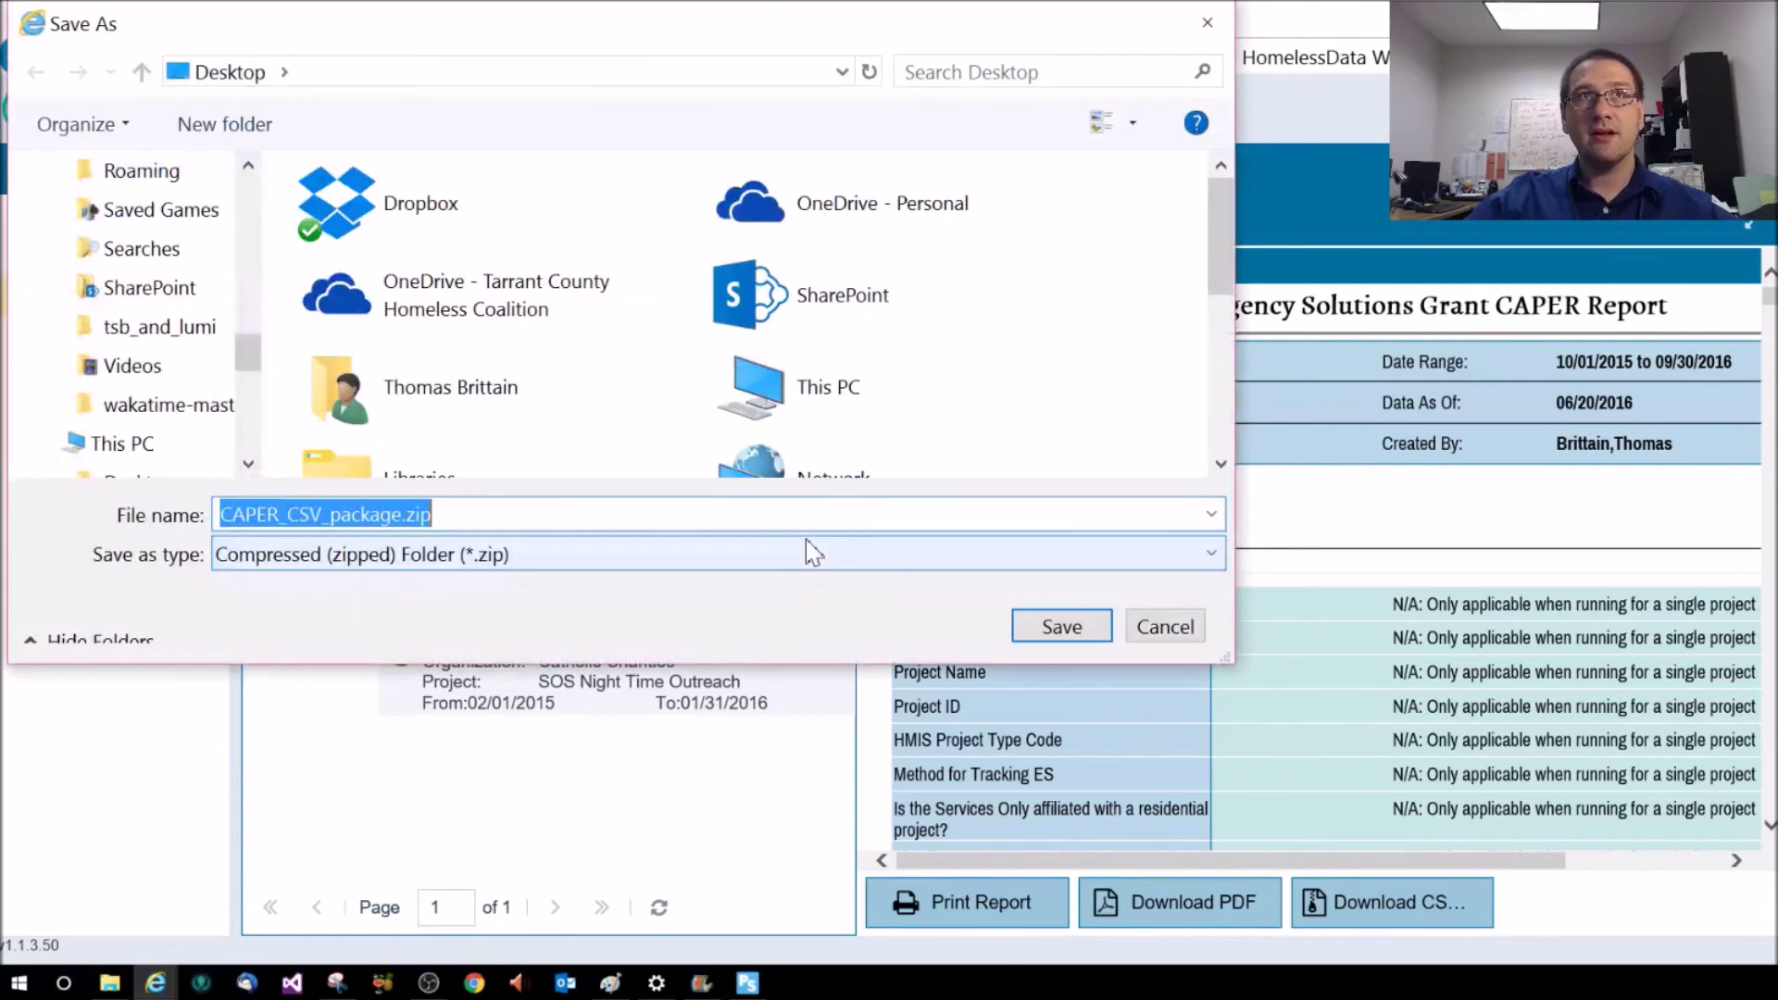
pyautogui.moveTo(402, 521); pyautogui.dragTo(8, 509)
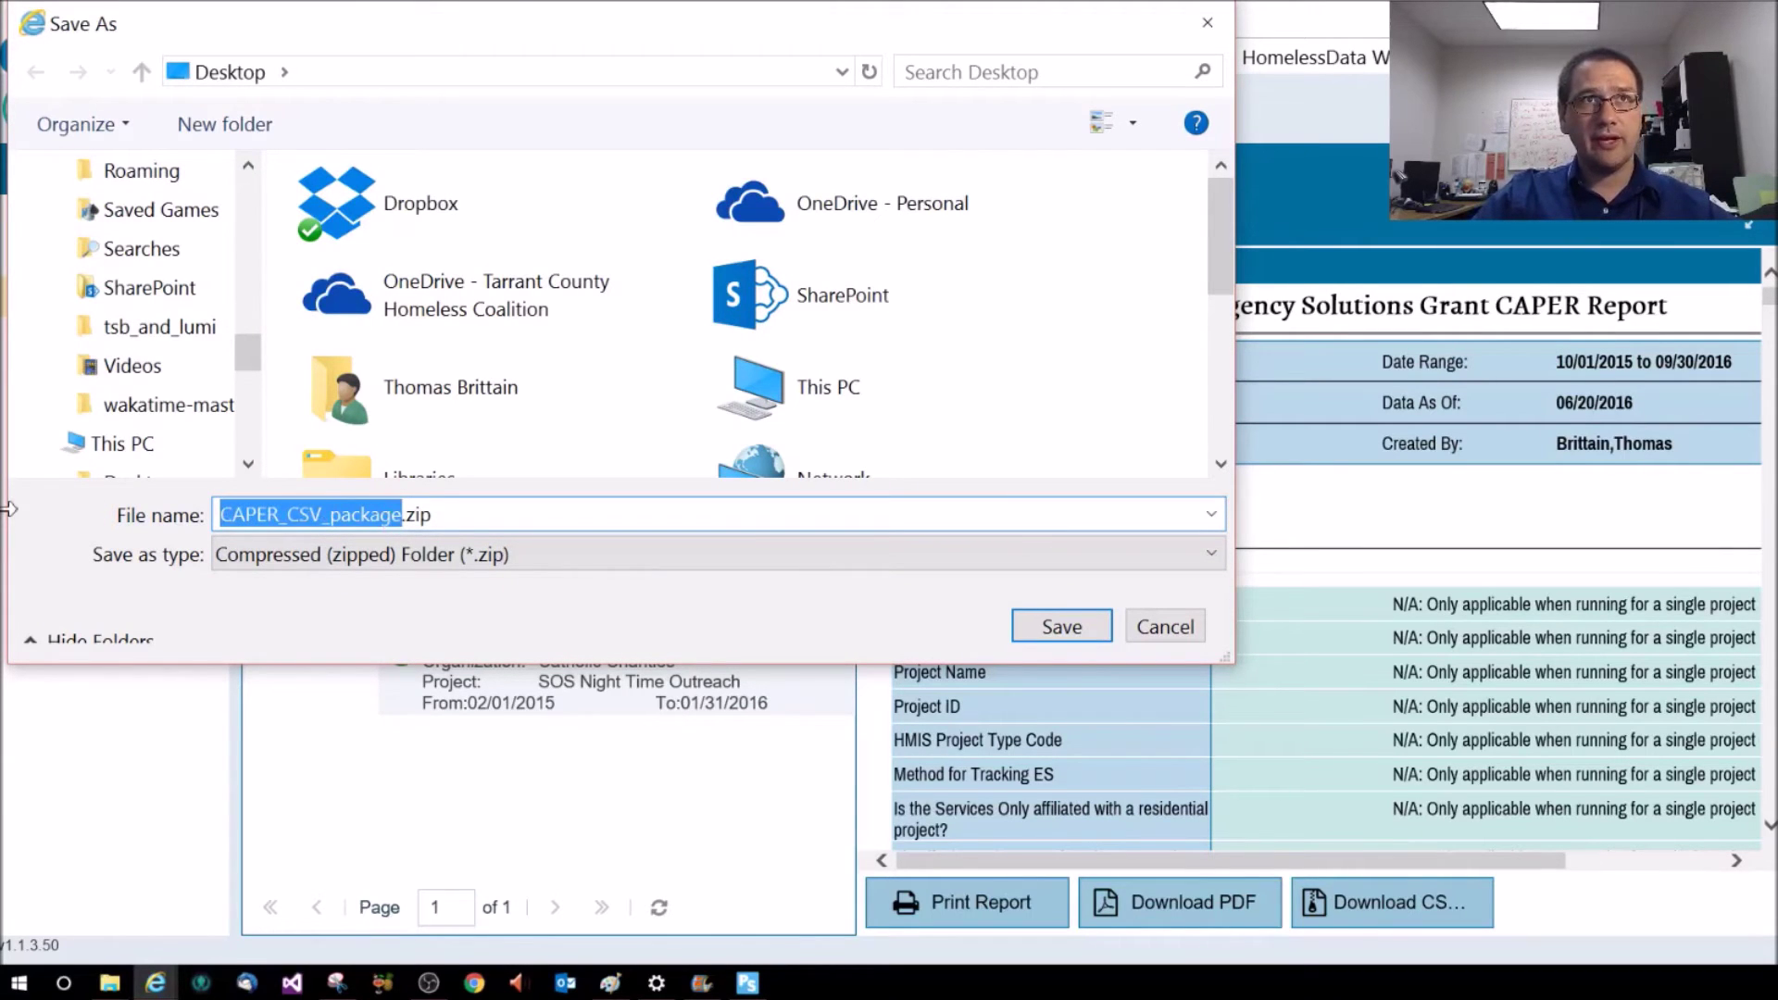
pyautogui.write('CC_HOME_')
pyautogui.press('BackSpace')
pyautogui.write('LESS_PREVENTION')
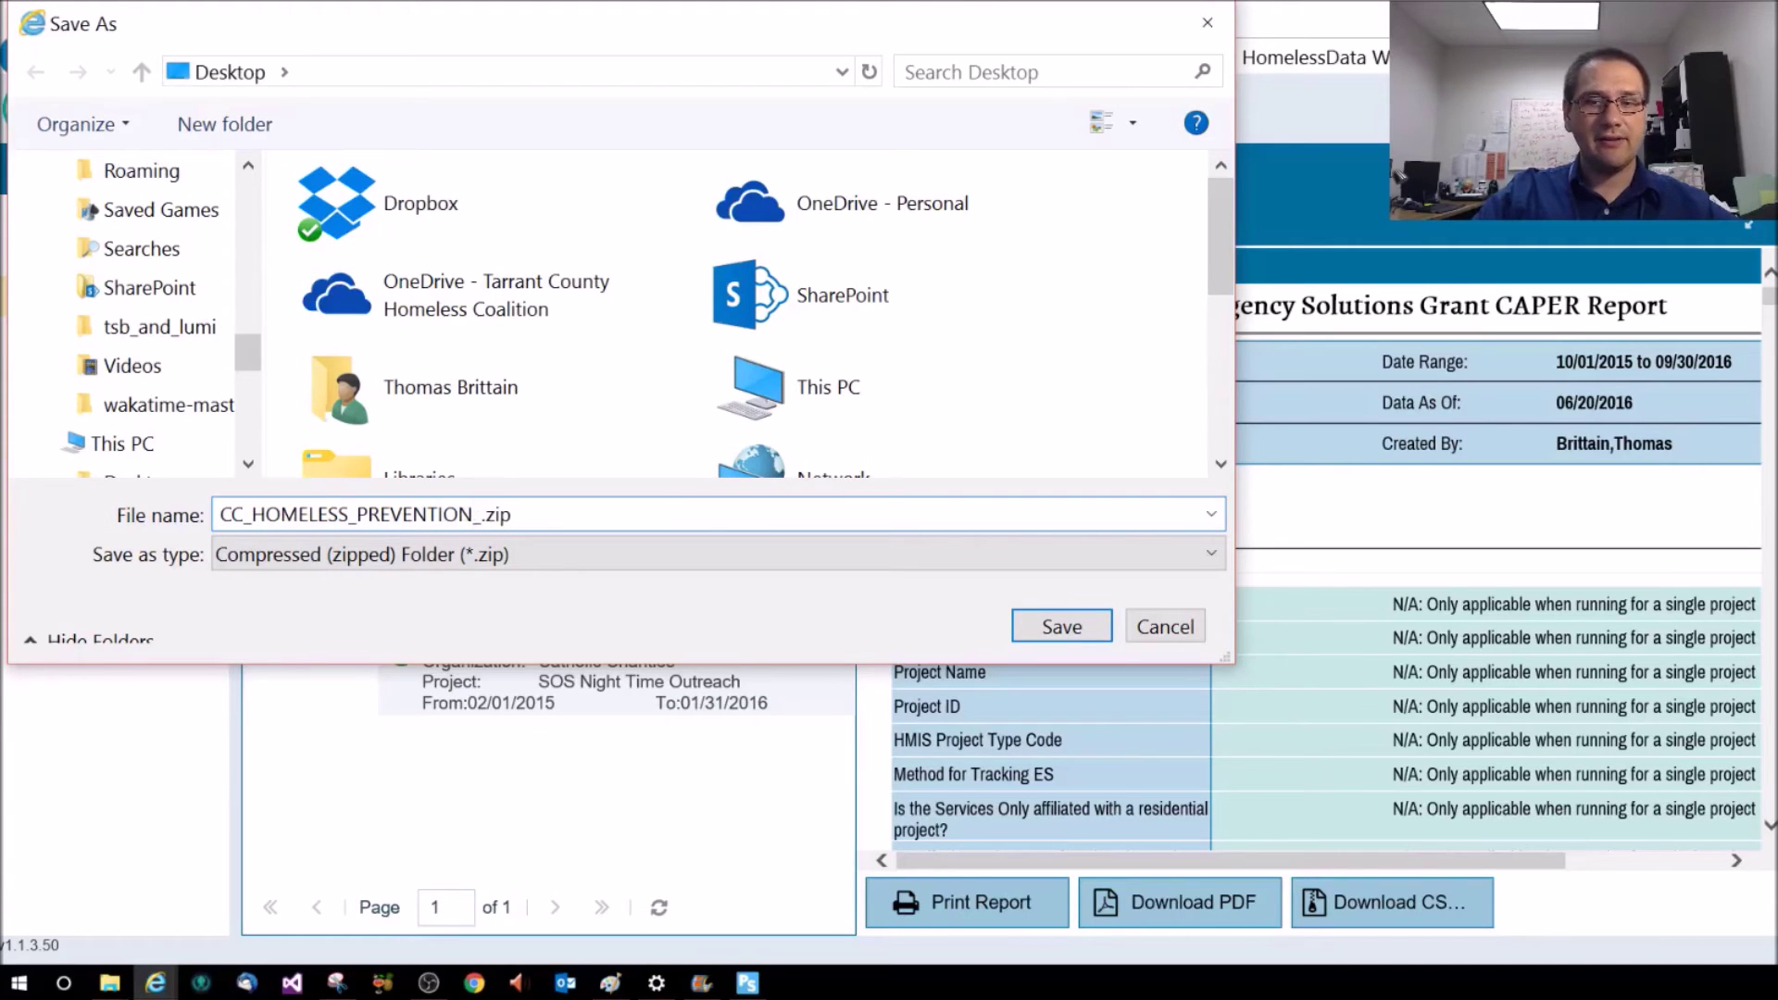
pyautogui.write('_09')
pyautogui.press('BackSpace')
pyautogui.press('BackSpace')
pyautogui.write('10012')
pyautogui.write('015')
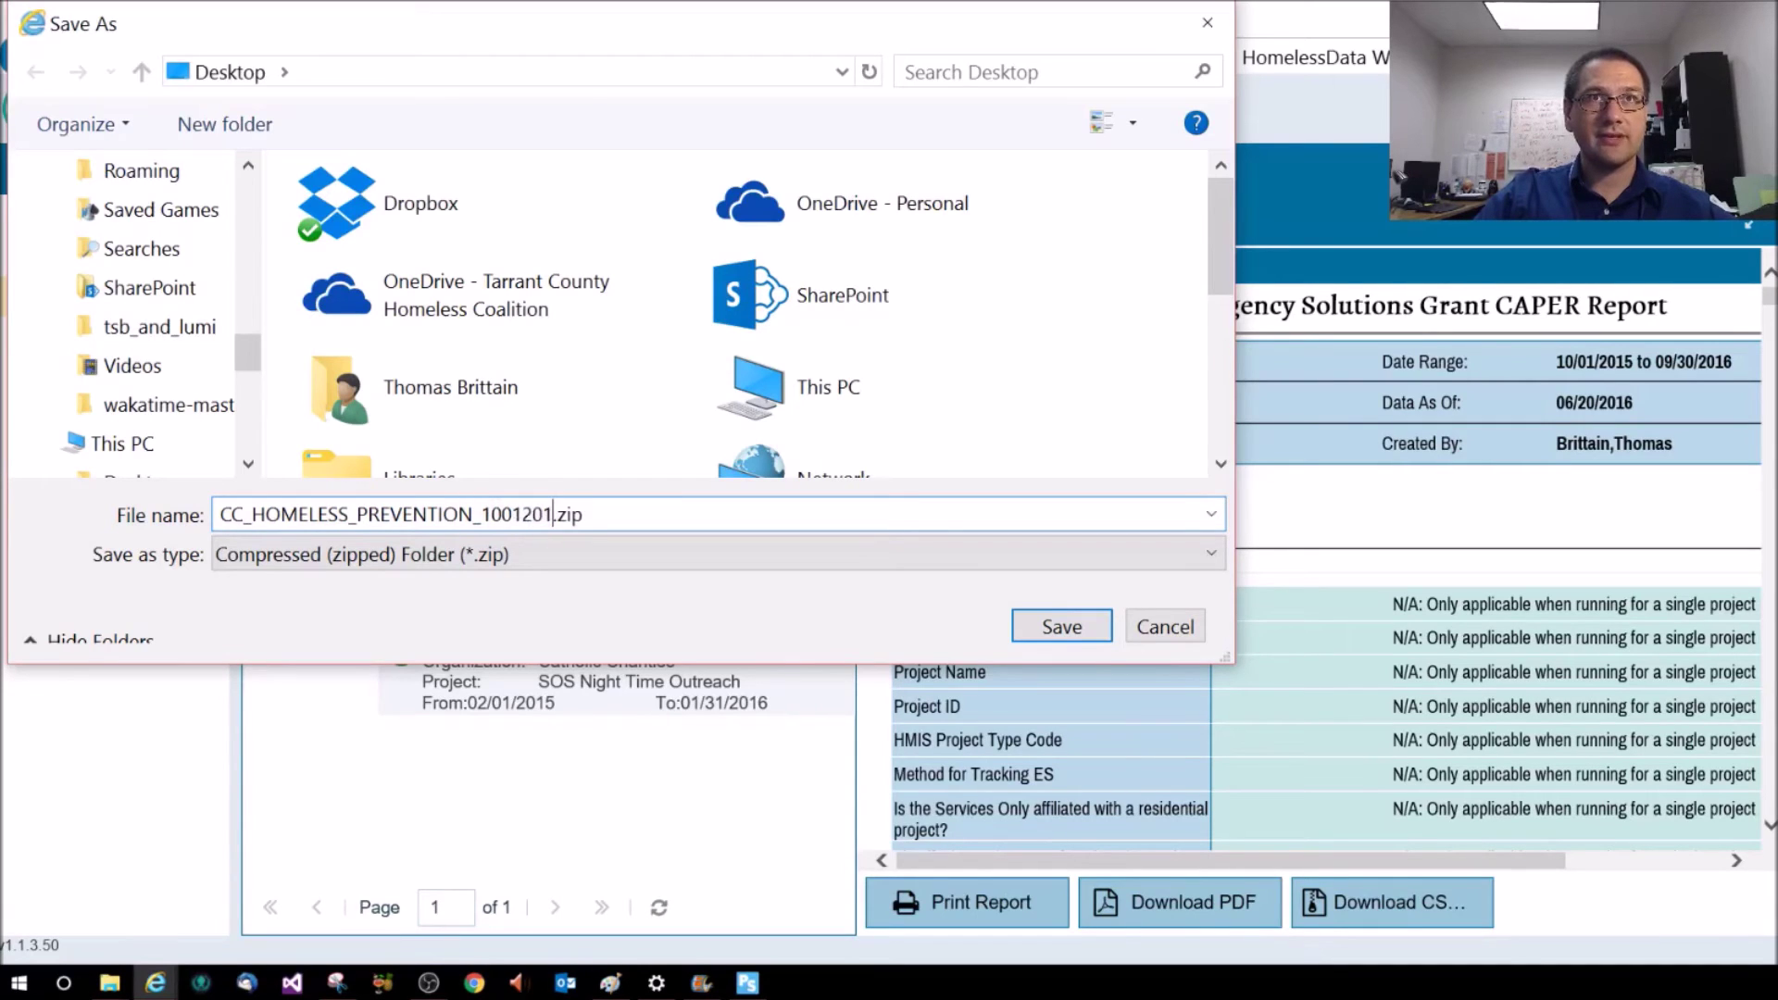
pyautogui.write('_09_')
pyautogui.press('BackSpace')
pyautogui.write('30')
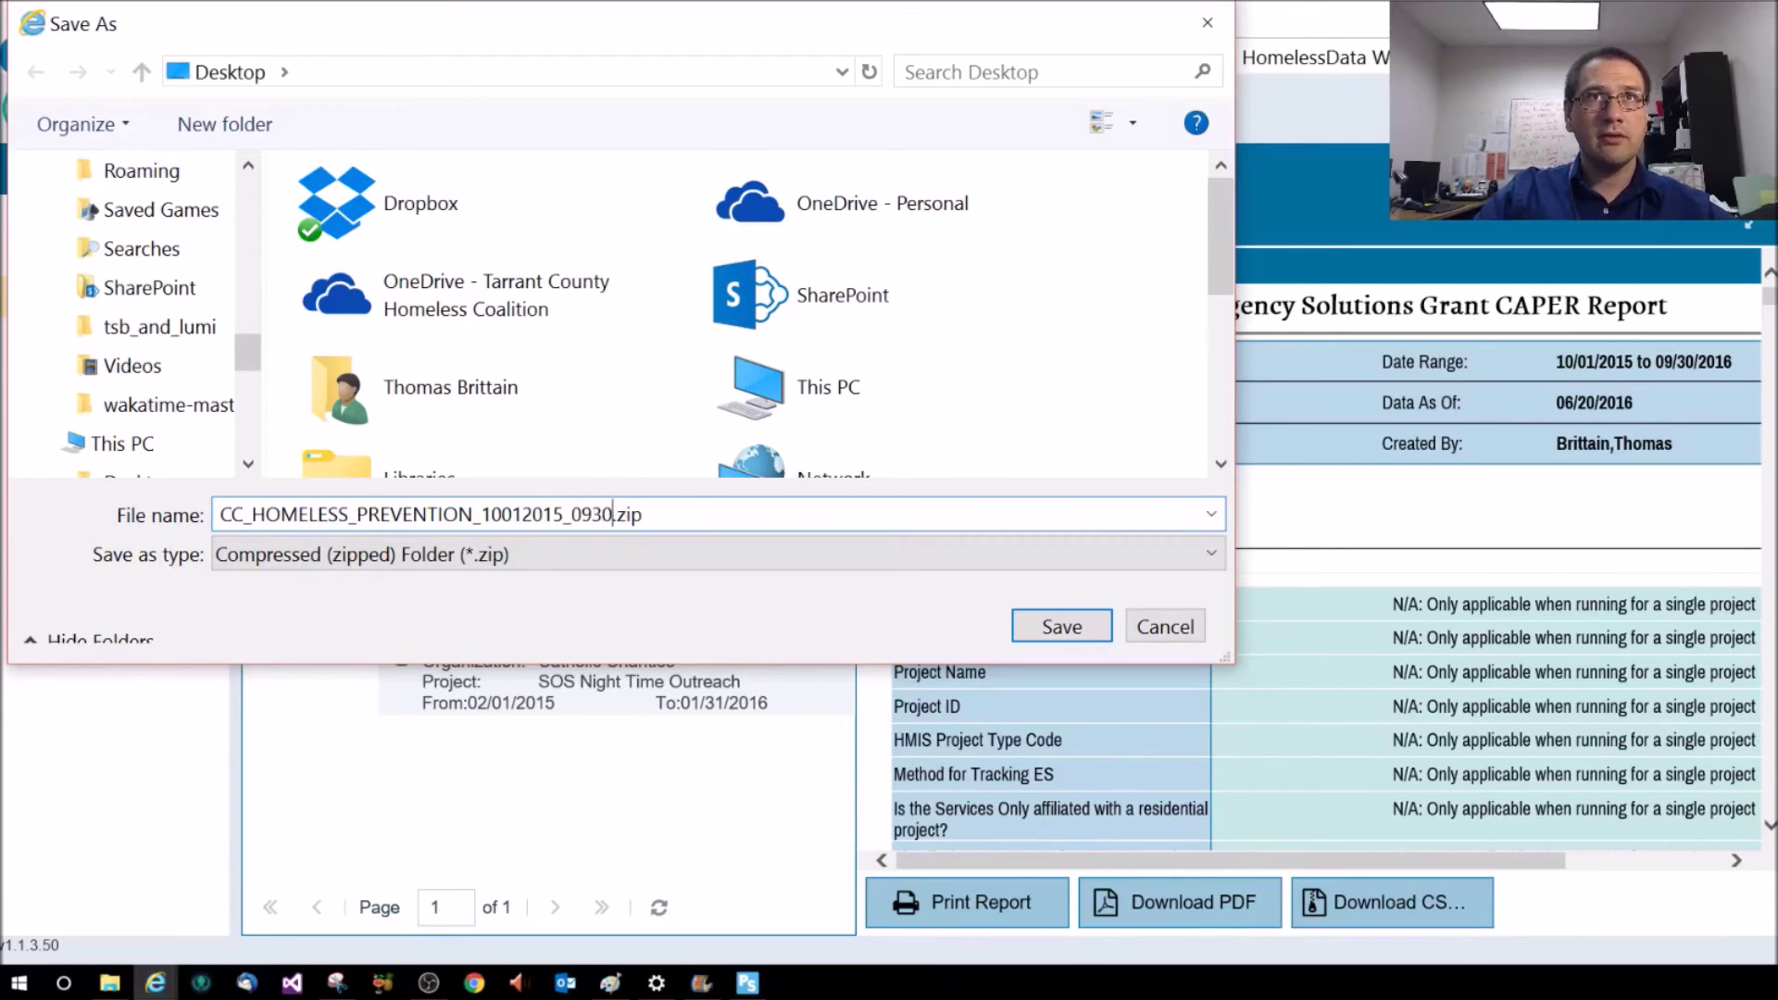
pyautogui.write('2016')
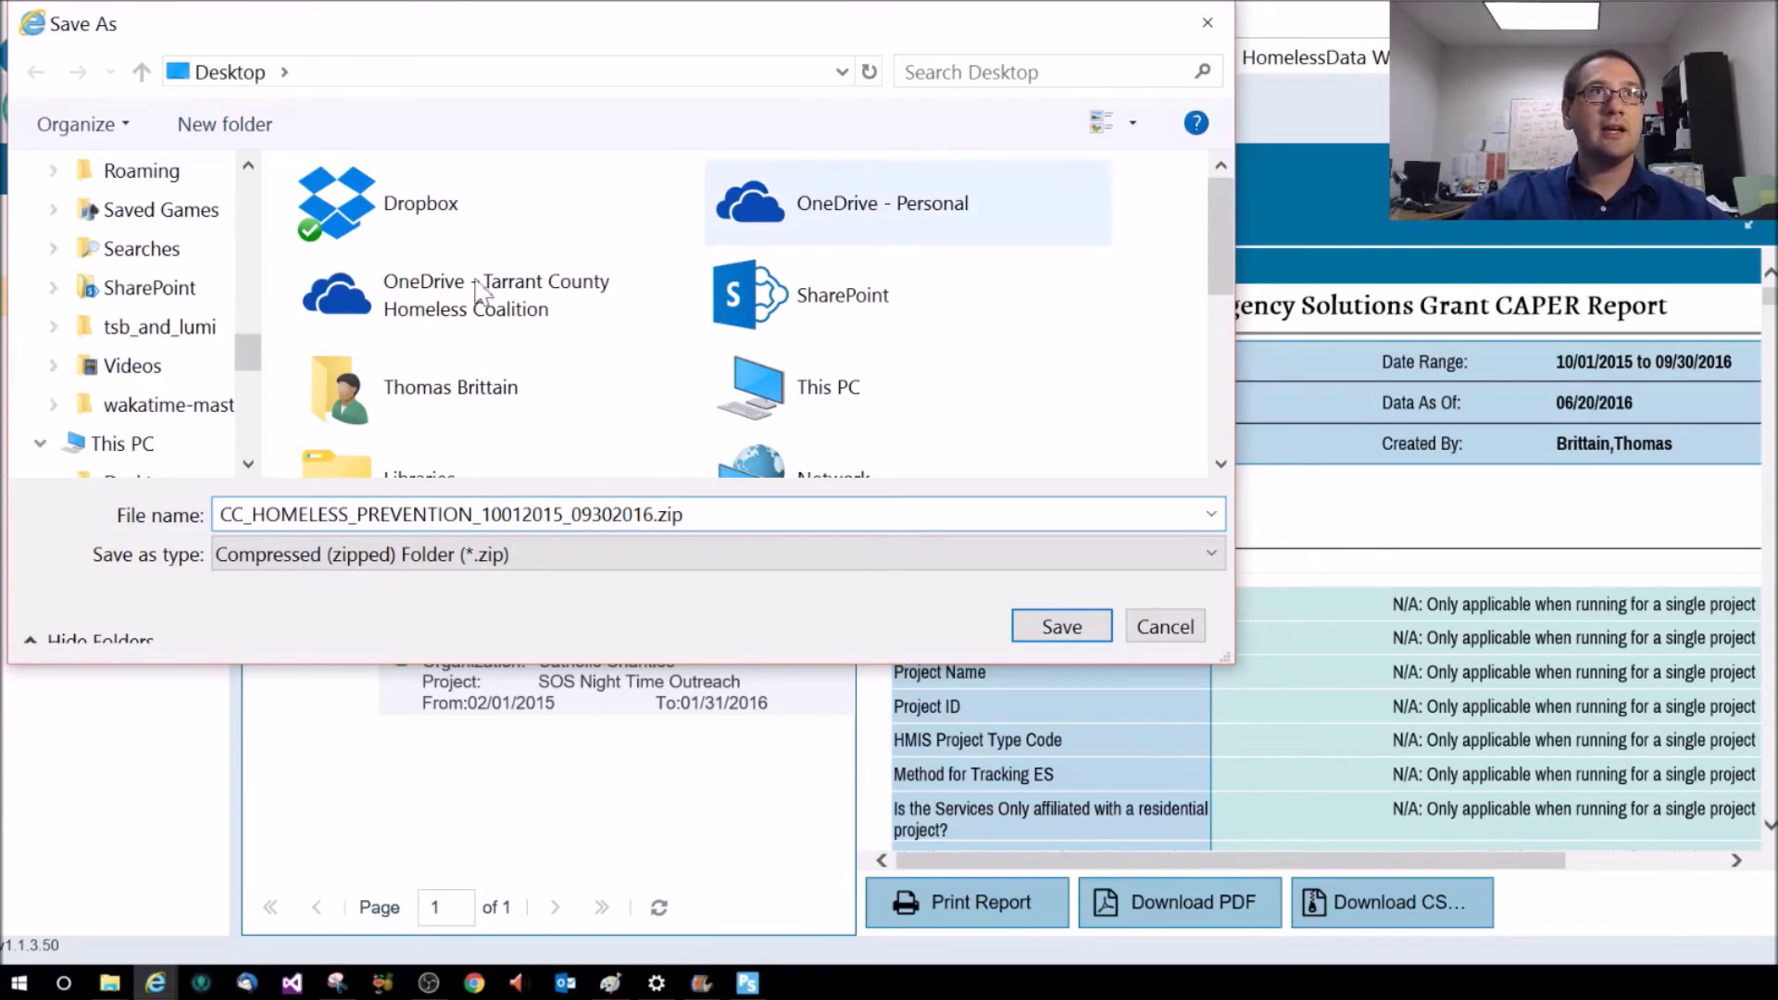
pyautogui.moveTo(241, 343); pyautogui.dragTo(241, 180)
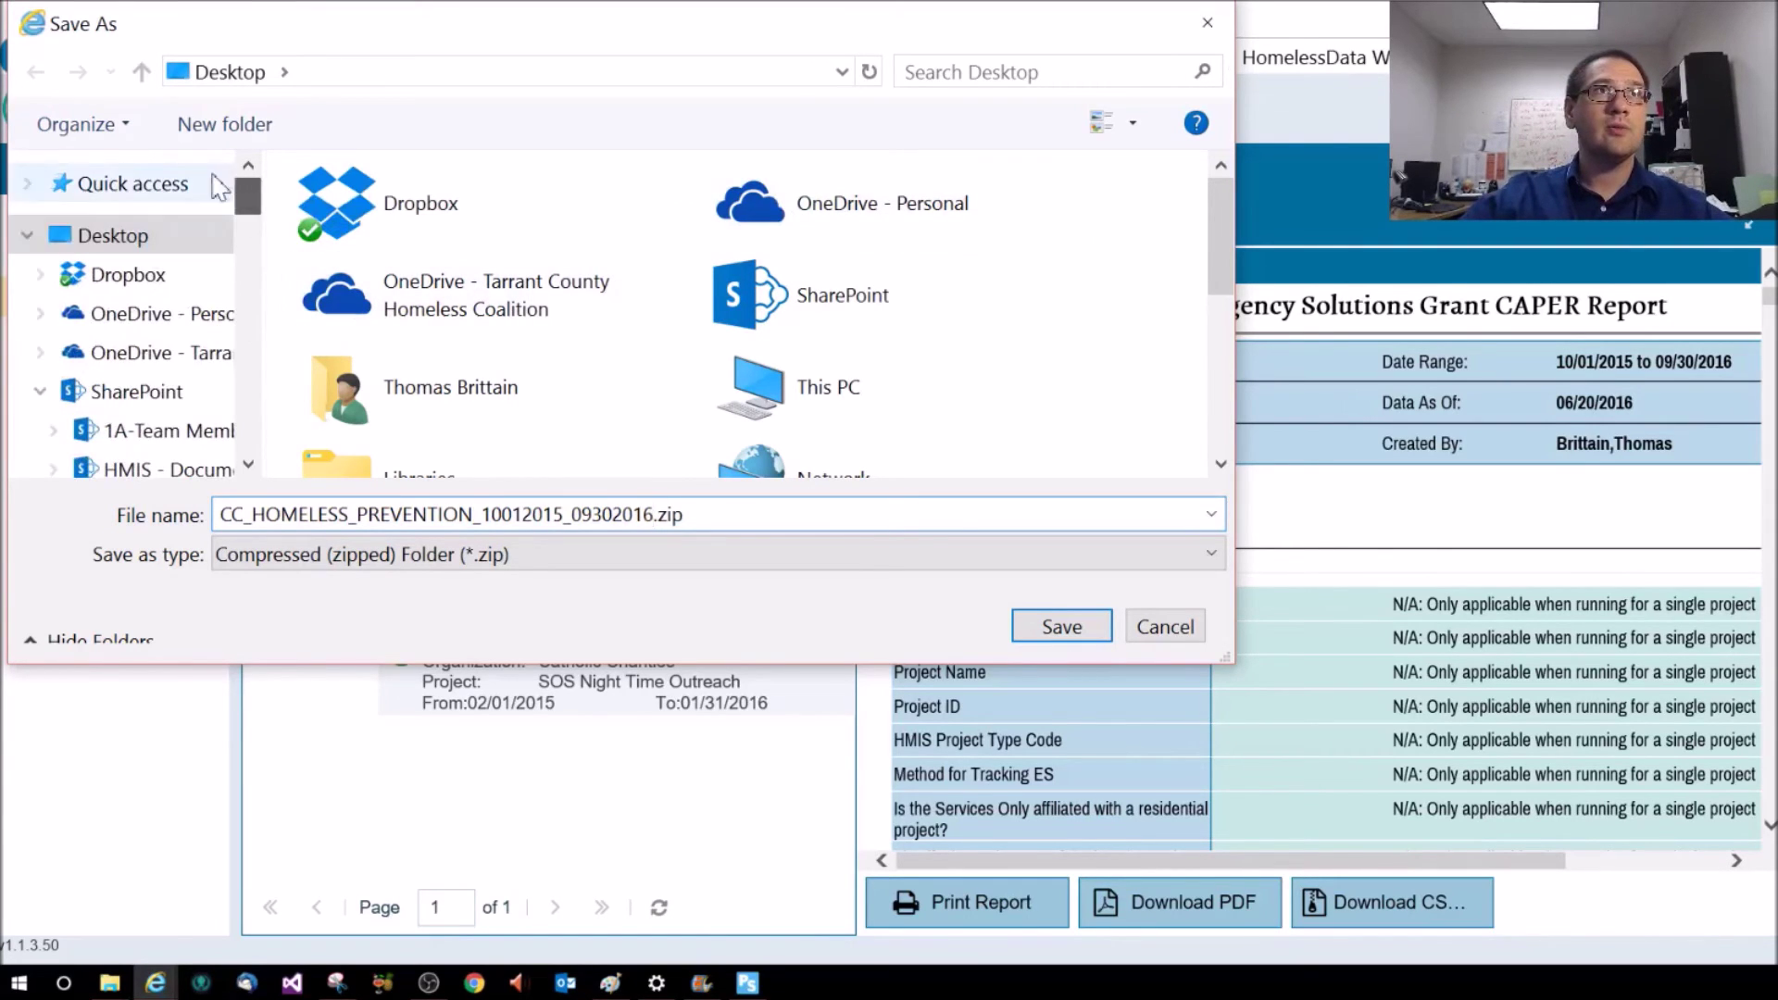
pyautogui.click(1063, 627)
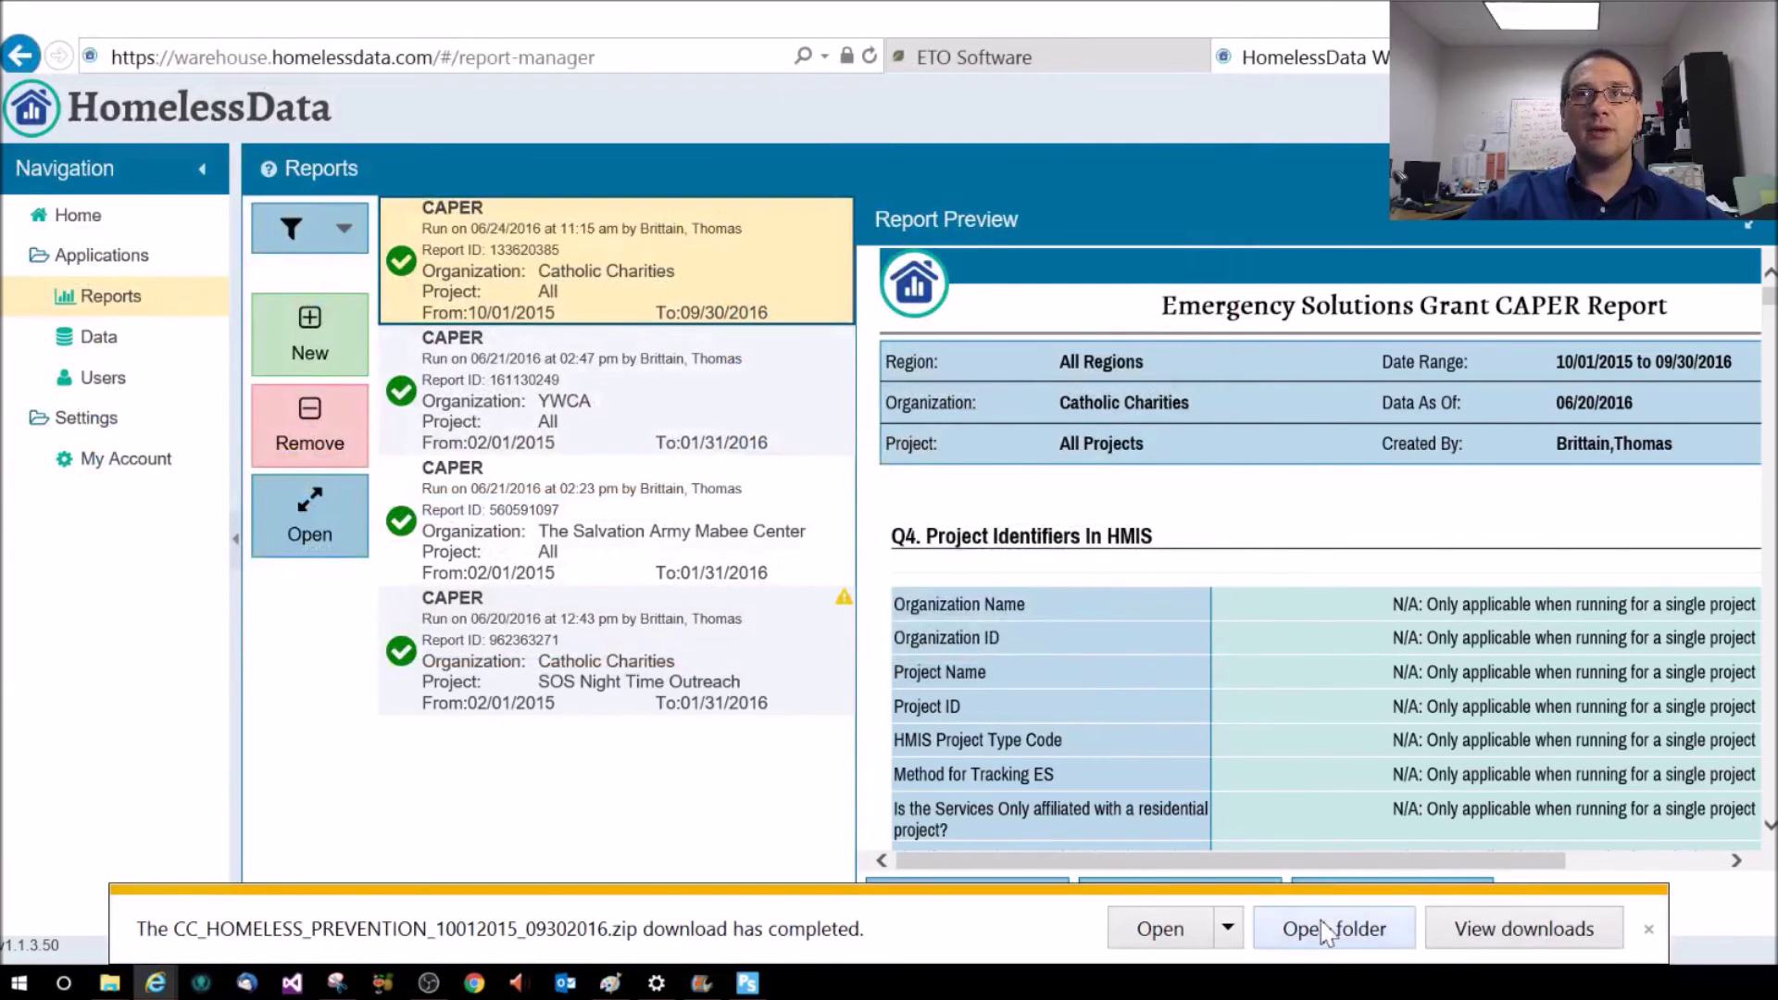
# Show the Desktop folder full screen with a widened Name column listing the zip
pyautogui.click(1308, 935)
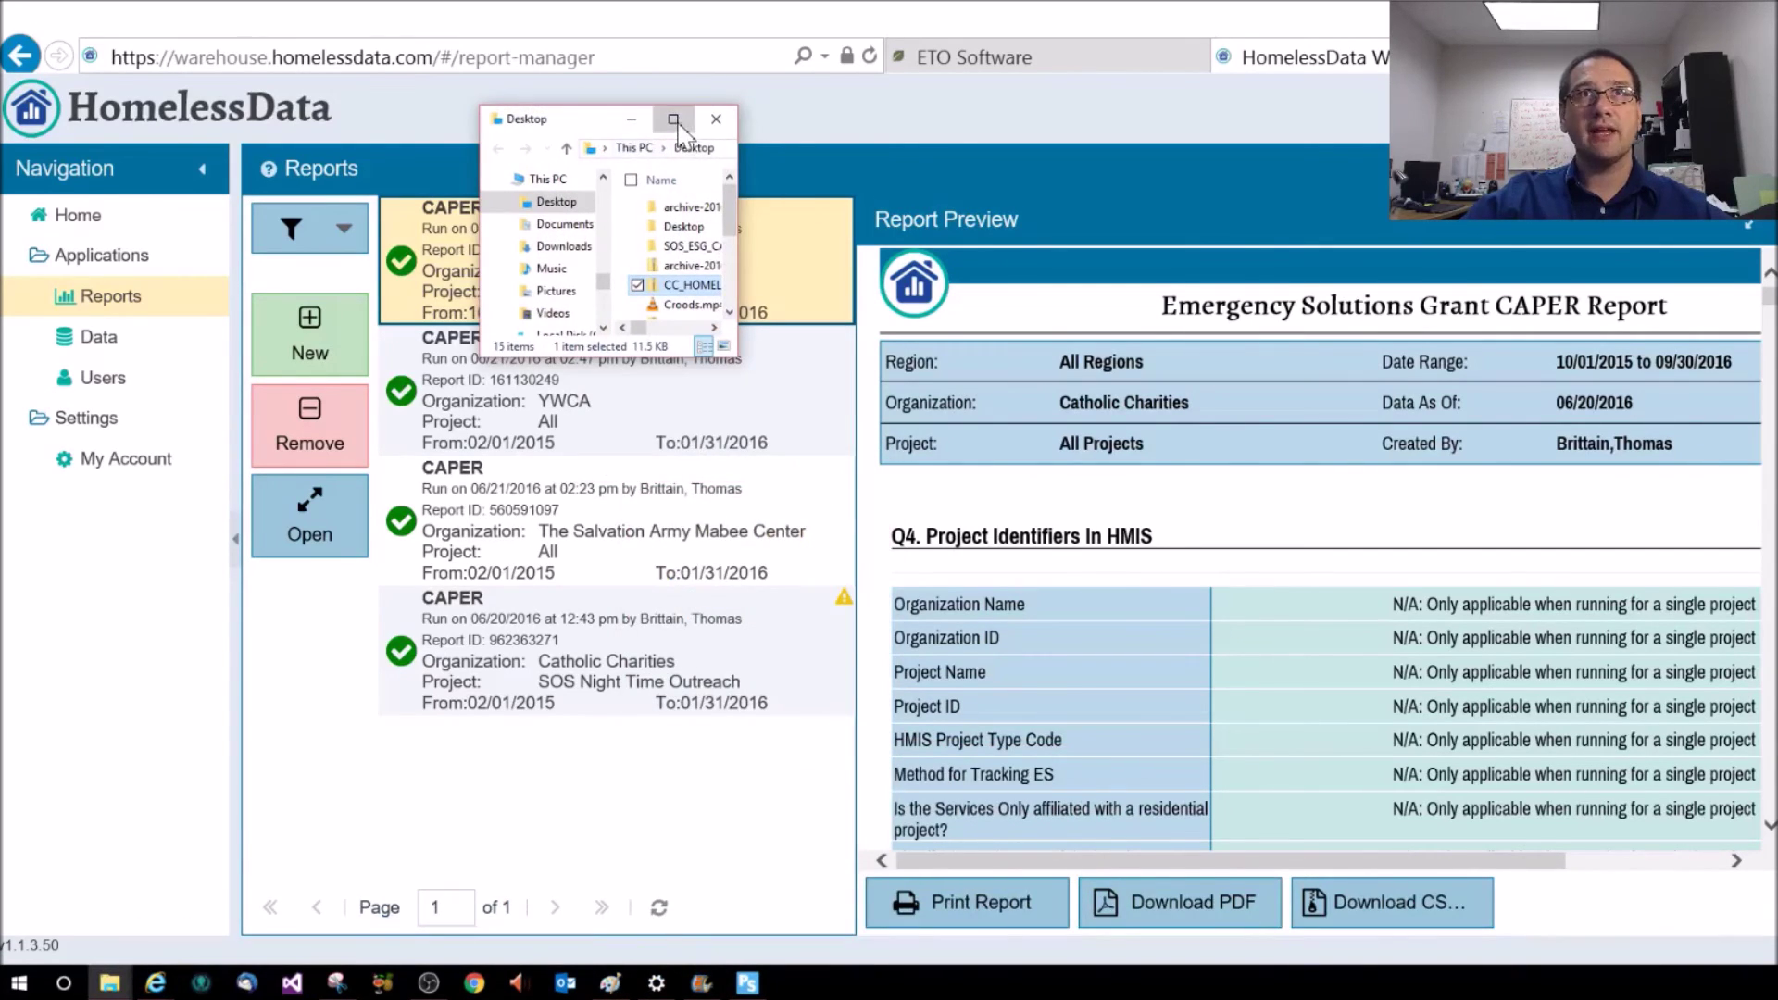
pyautogui.click(673, 120)
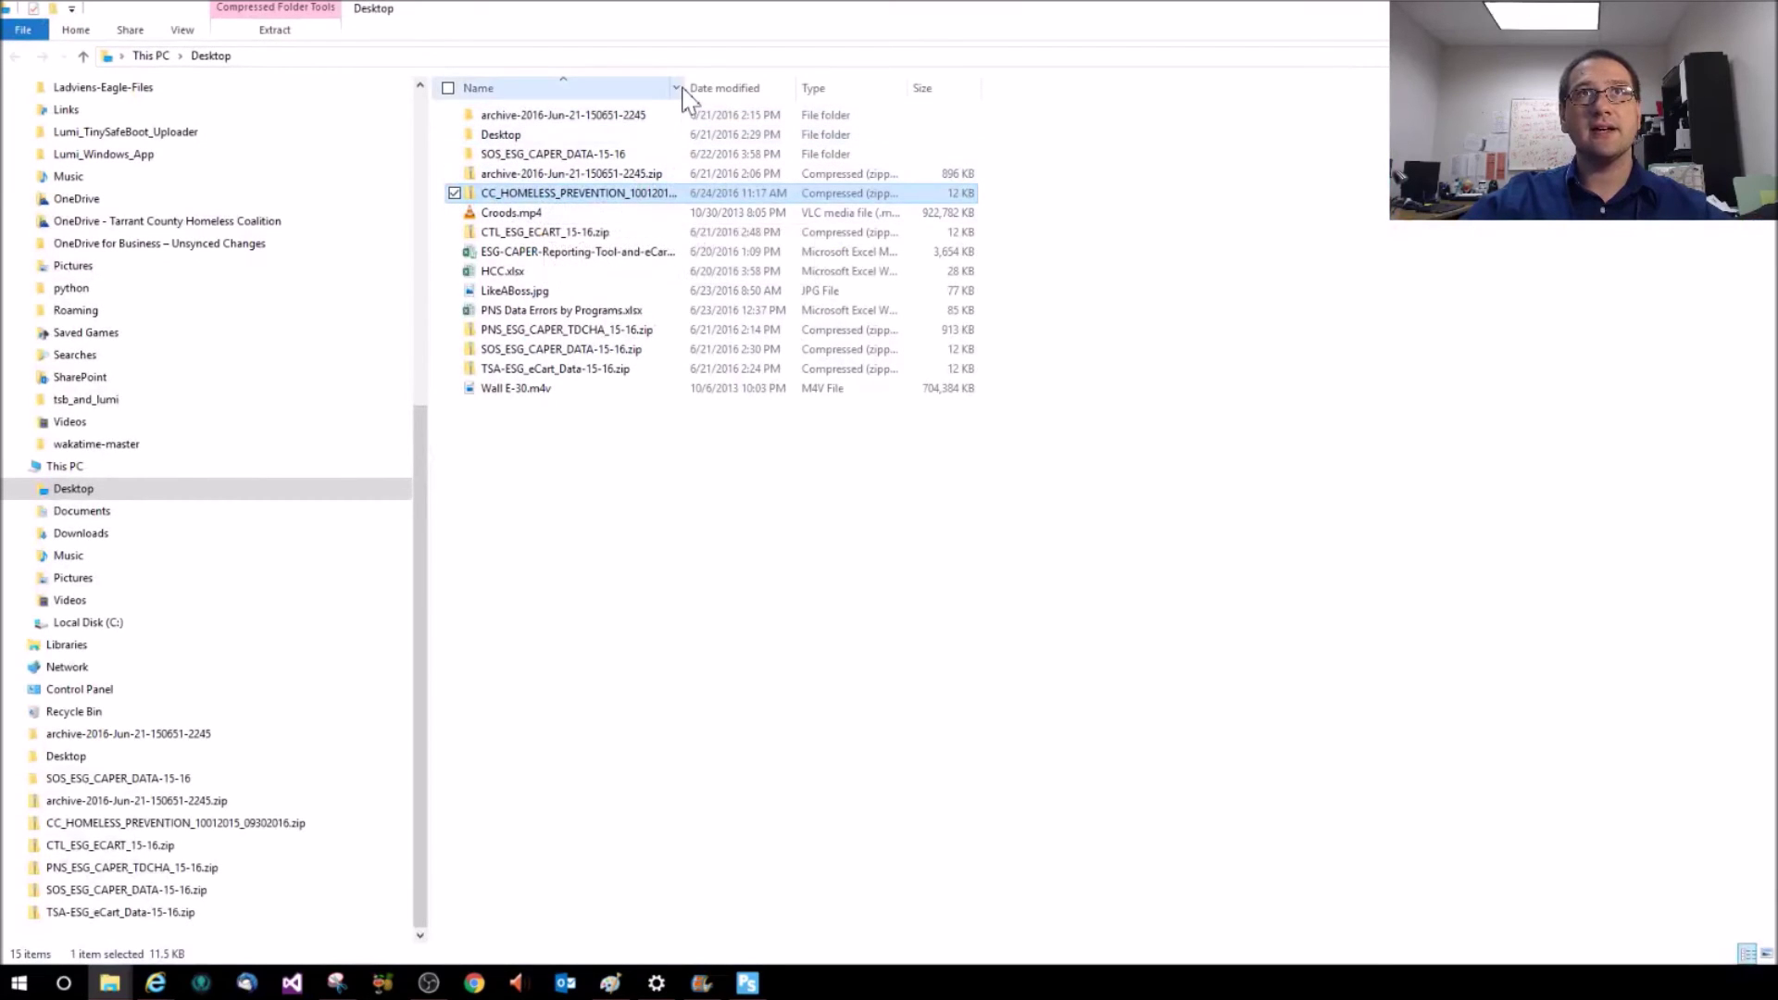
pyautogui.moveTo(689, 88); pyautogui.dragTo(753, 88)
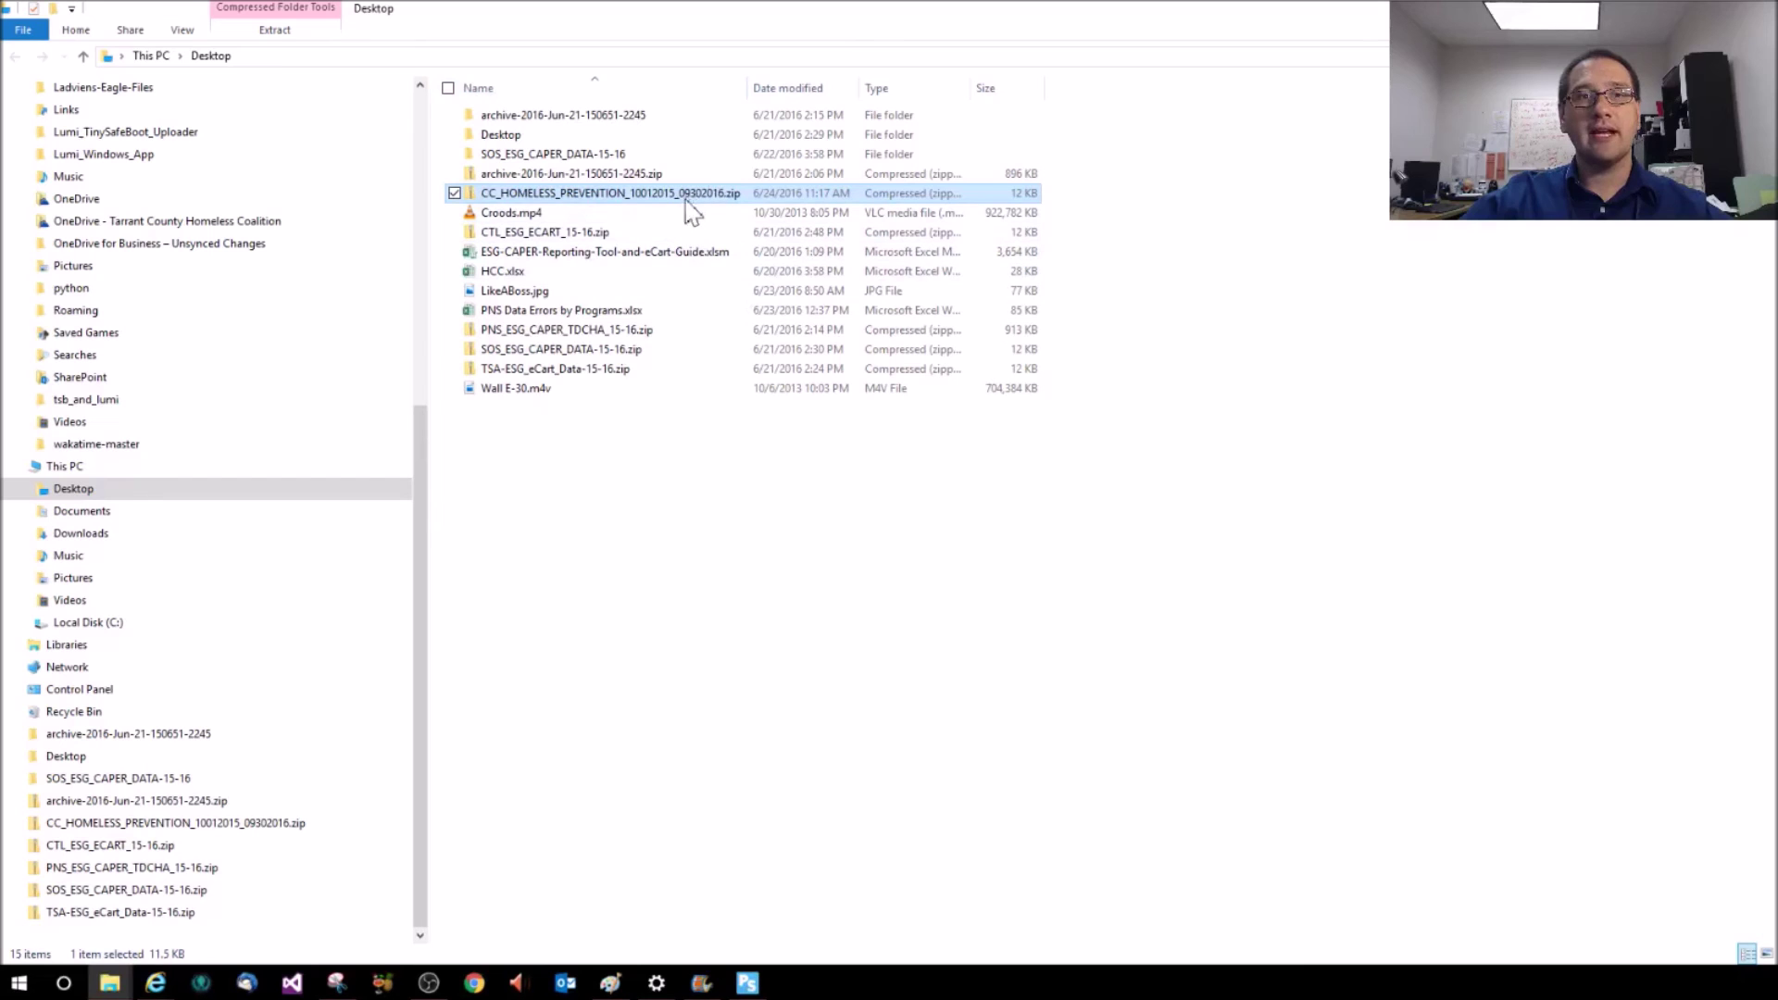